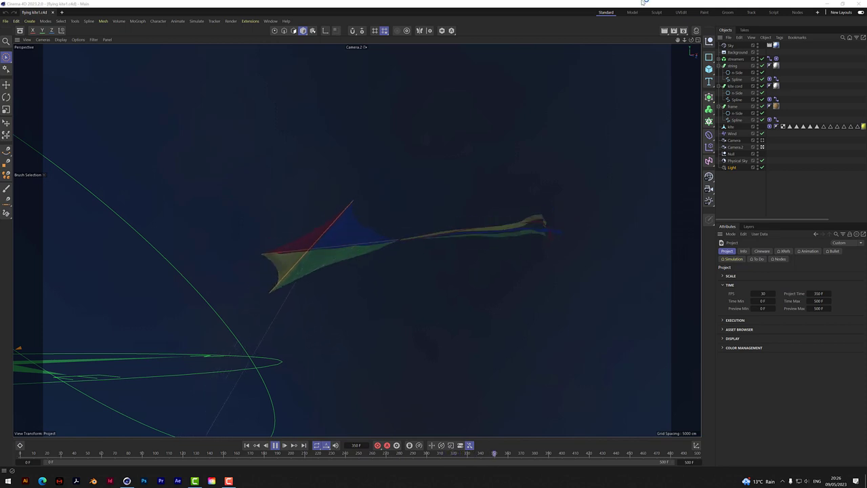
Pause the finished kite animation and examine the kite and its streamers from another angle
click(275, 445)
scroll(296, 263, up, 3)
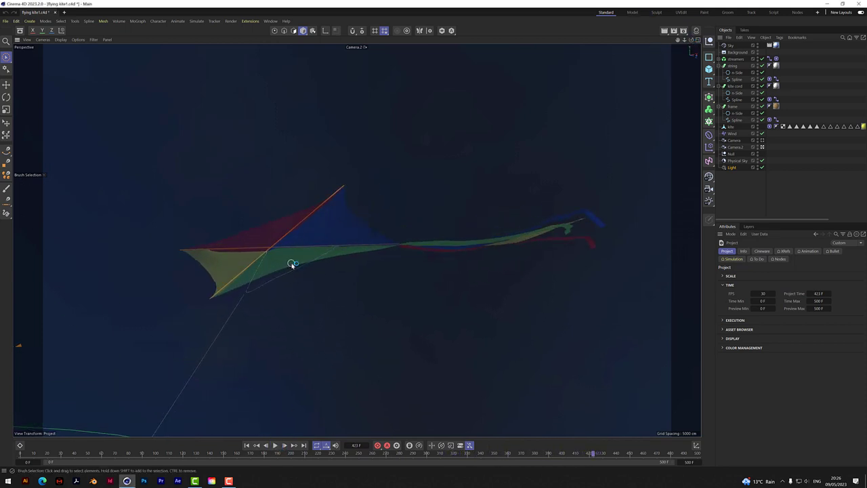
drag(691, 40, 356, 238)
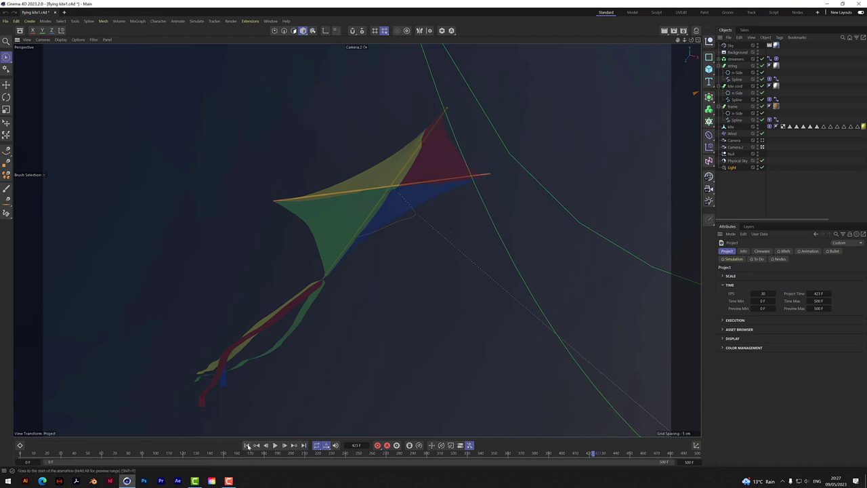
Replay the kite simulation from frame 0, follow the kite in flight, and pause it to examine the cloth up close
click(247, 445)
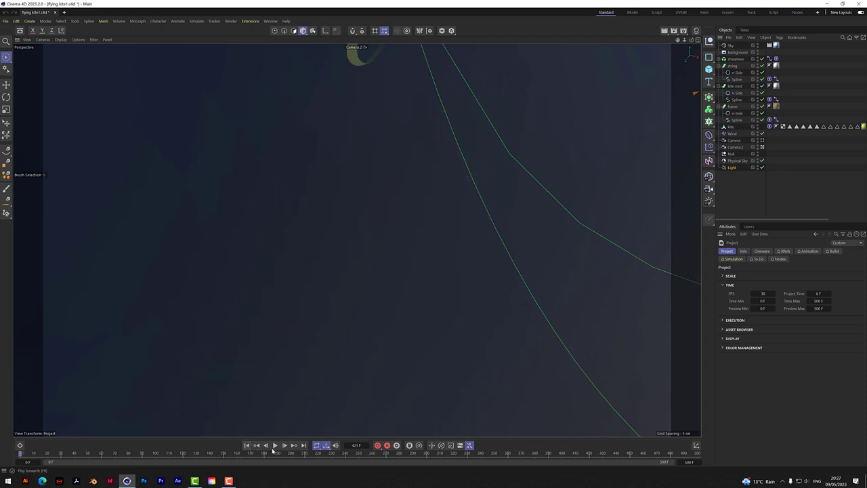
click(274, 446)
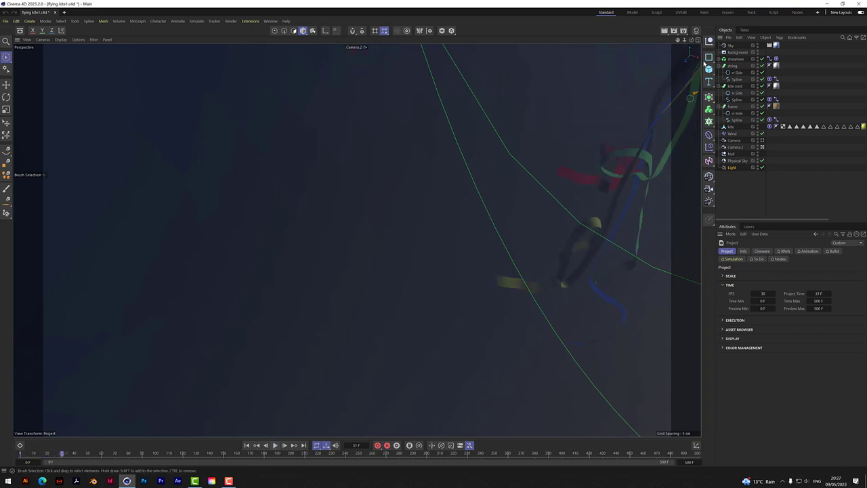
drag(684, 40, 685, 40)
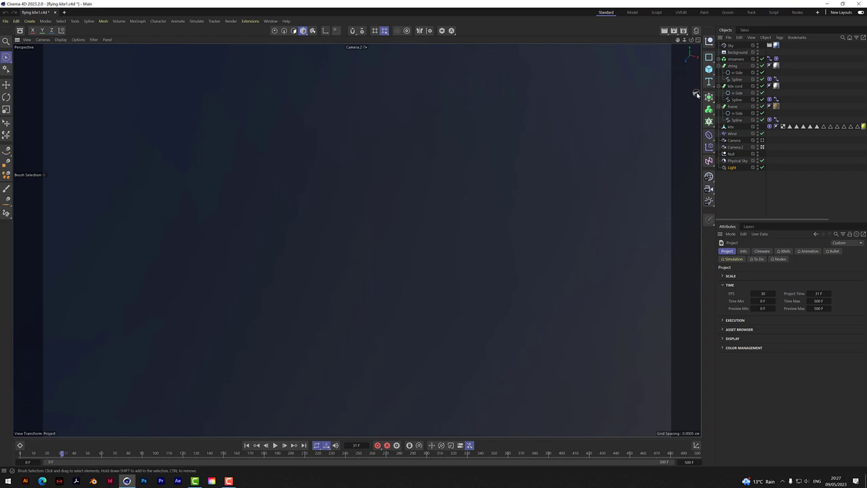
click(246, 445)
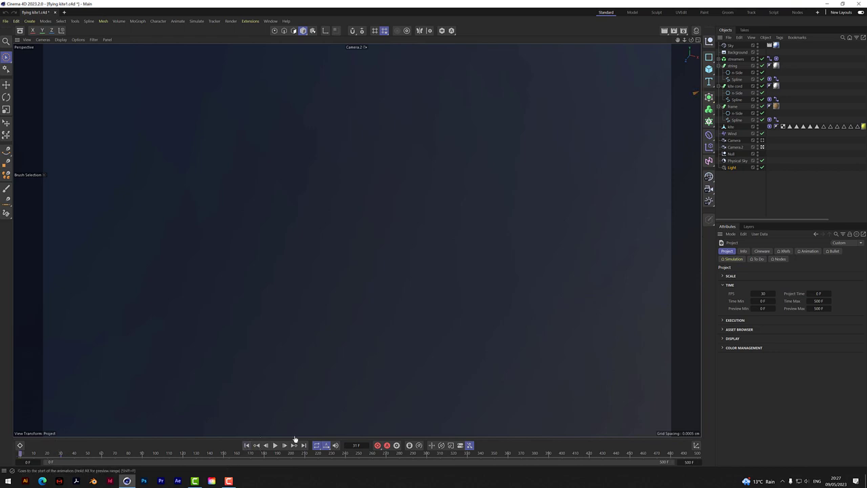
drag(684, 40, 476, 253)
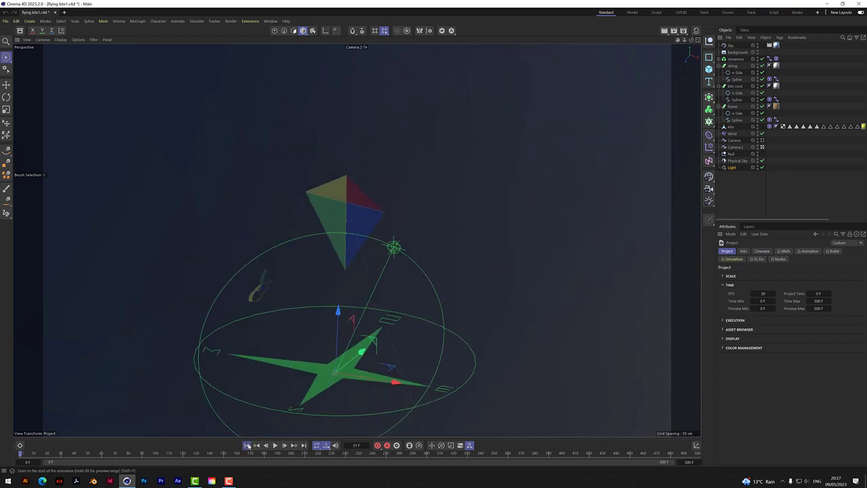
click(276, 445)
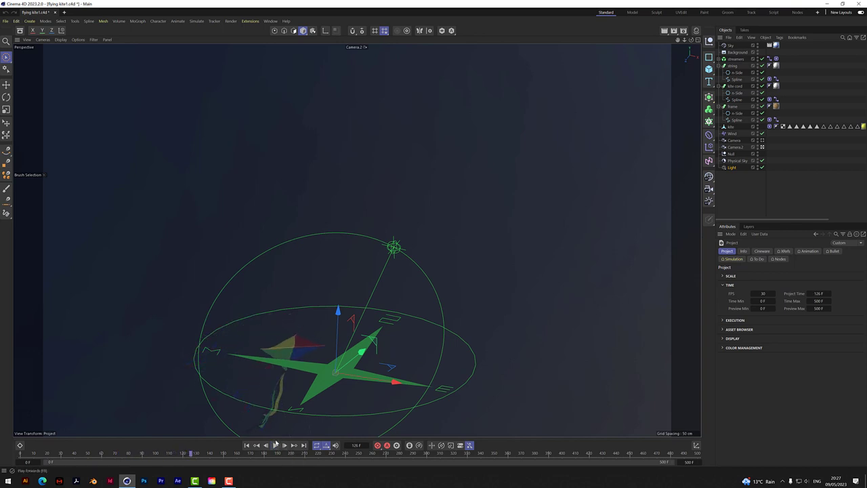
scroll(292, 374, up, 5)
scroll(294, 378, up, 2)
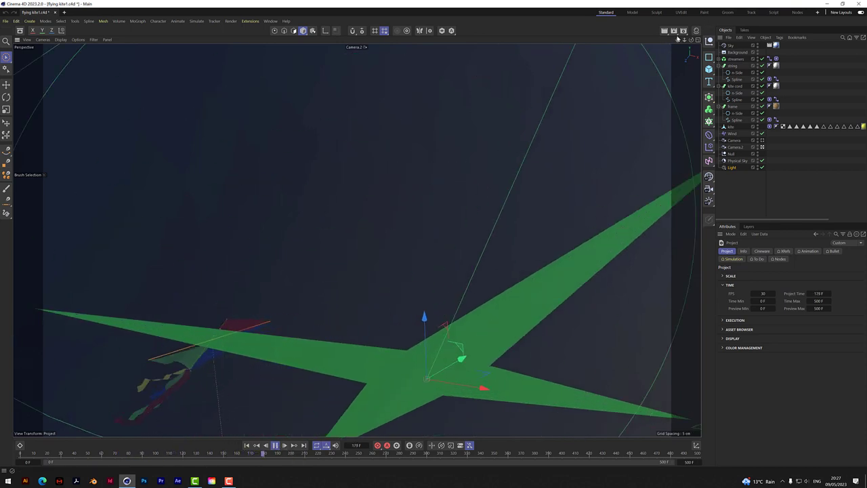
alt+middle_drag(356, 240, 357, 240)
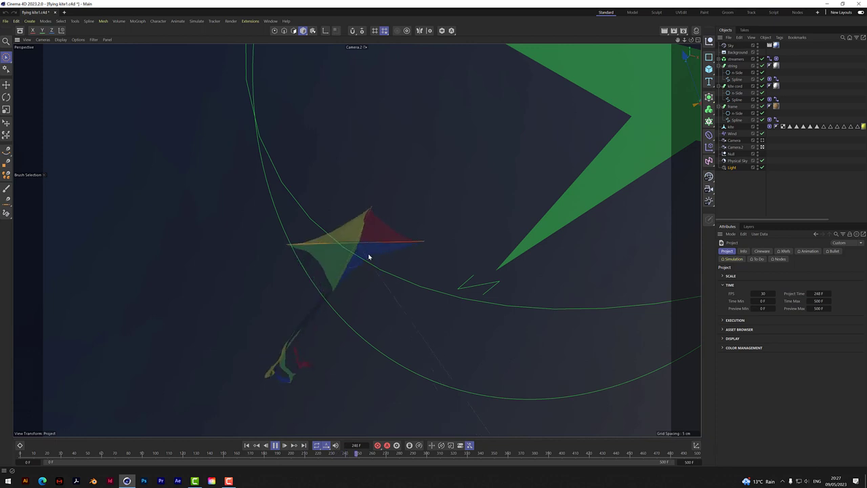
click(275, 446)
scroll(341, 305, up, 5)
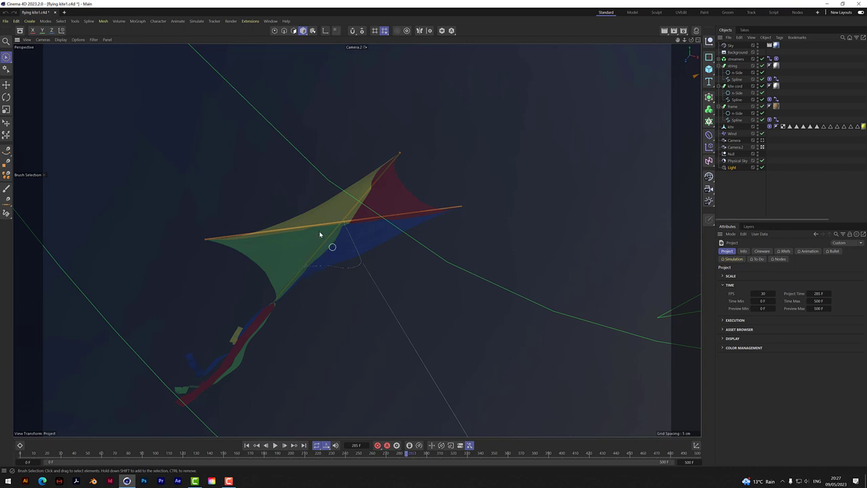
alt+drag(239, 302, 356, 240)
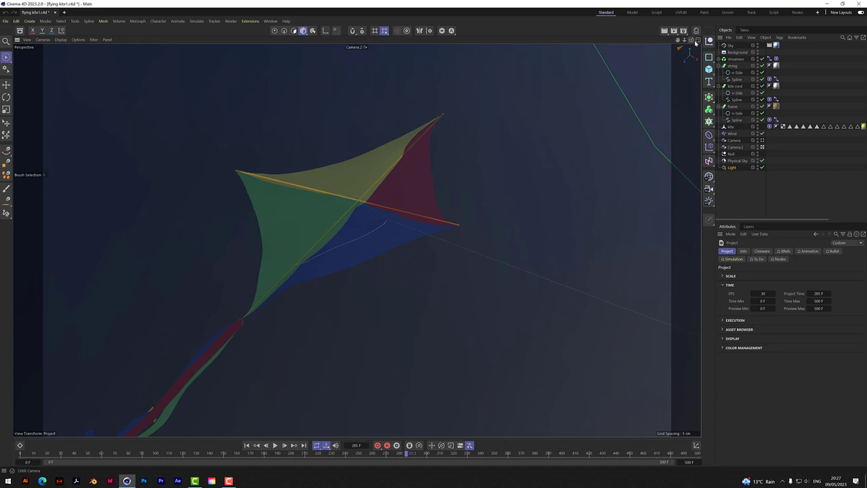
Start a new project and add a diamond-type 4-Side spline with b set to 150 cm
click(64, 12)
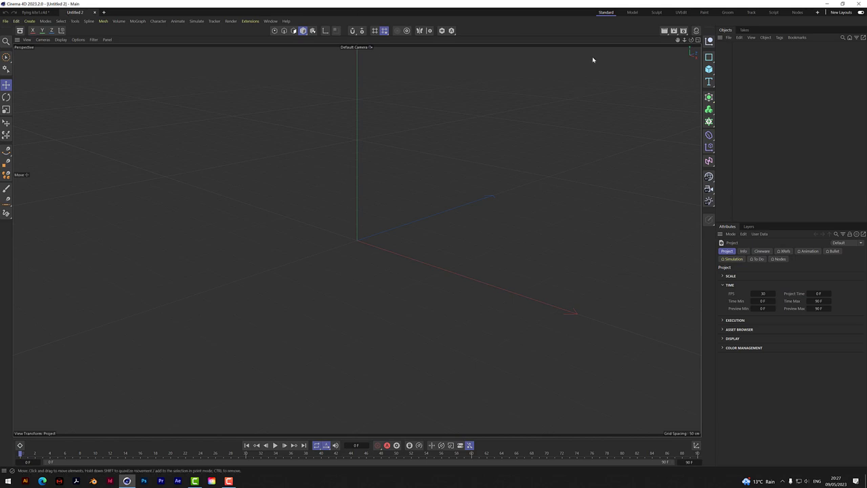
click(709, 59)
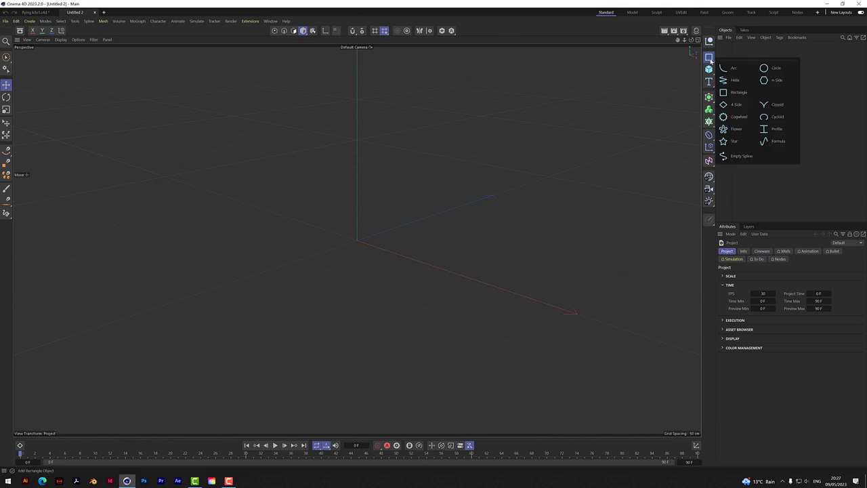
click(742, 106)
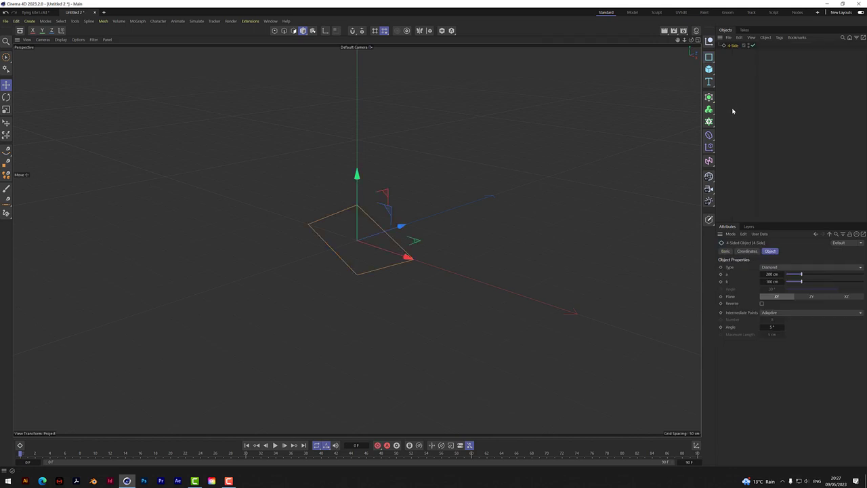
click(772, 281)
text(150)
key(Return)
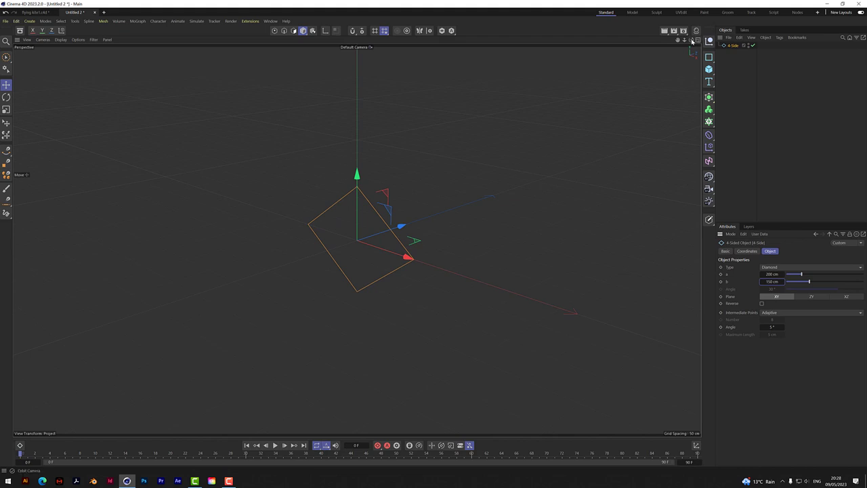
Make the 4-Side spline editable and shape it into a kite by moving its bottom point well down and its top point slightly up
drag(692, 42, 692, 42)
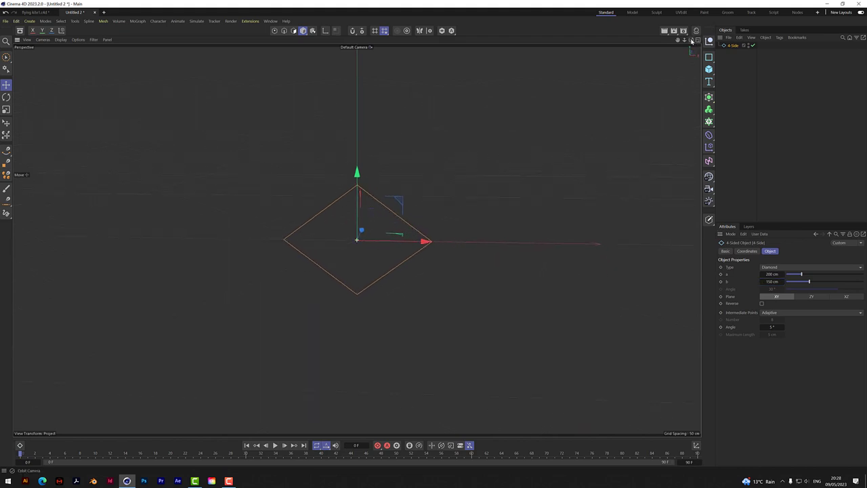
click(709, 220)
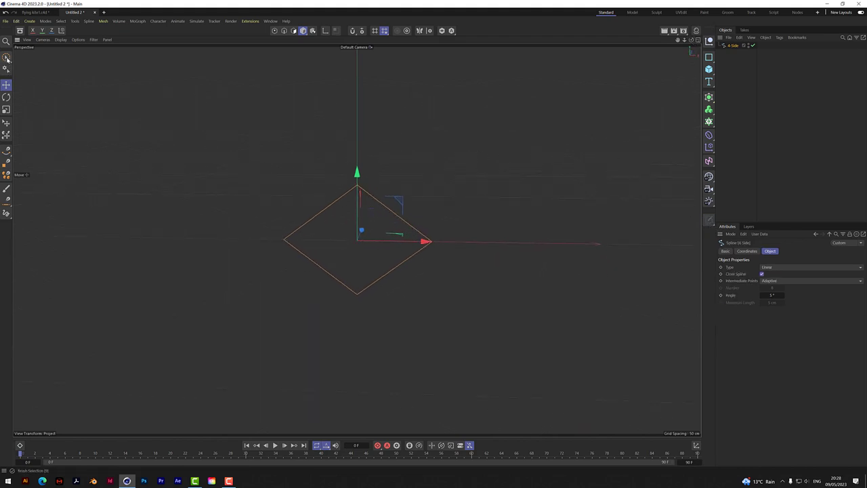
click(275, 30)
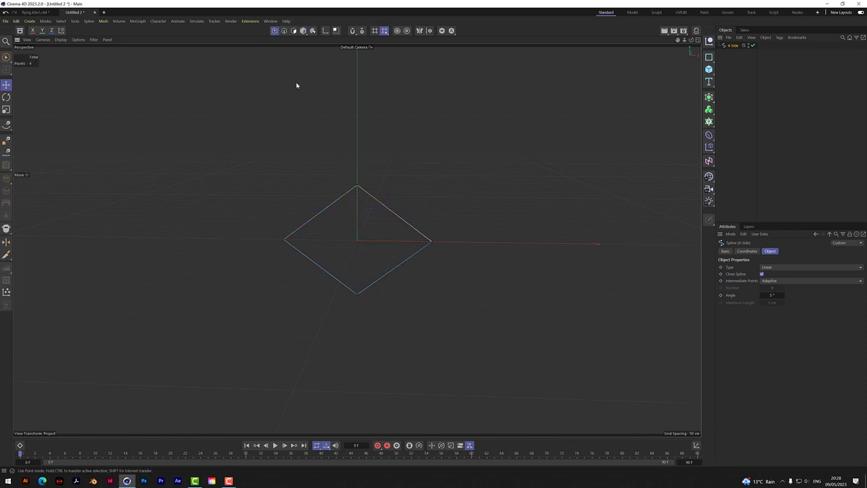
click(357, 296)
drag(358, 234, 347, 319)
mouse_move(690, 39)
mouse_down()
mouse_move(711, 17)
mouse_move(674, 37)
mouse_up()
alt+drag(356, 240, 356, 239)
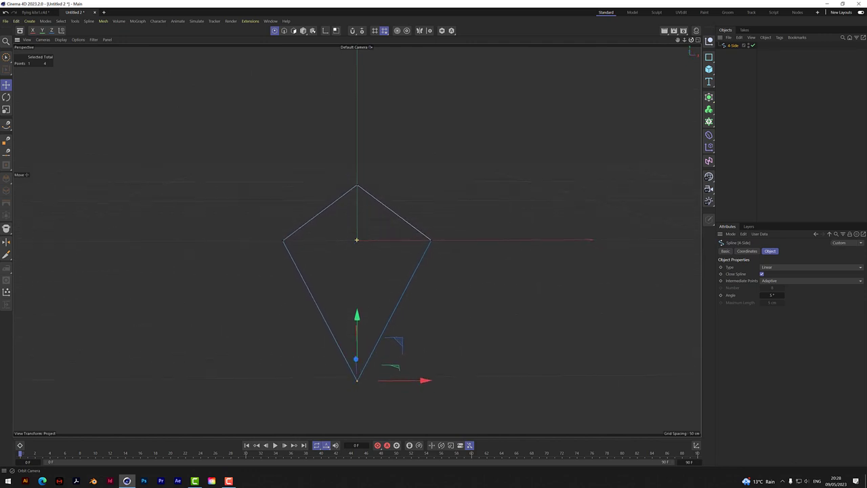
click(357, 186)
drag(357, 117, 357, 109)
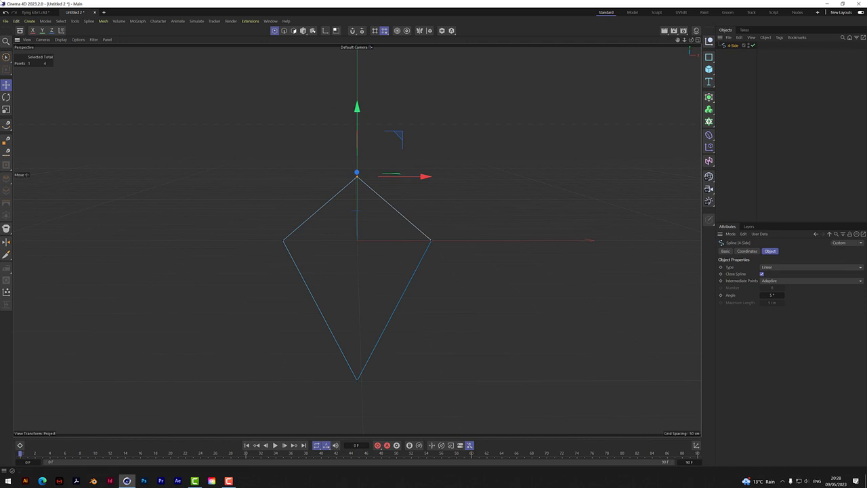
Add an Extrude generator as the parent of the kite-shaped spline
click(35, 12)
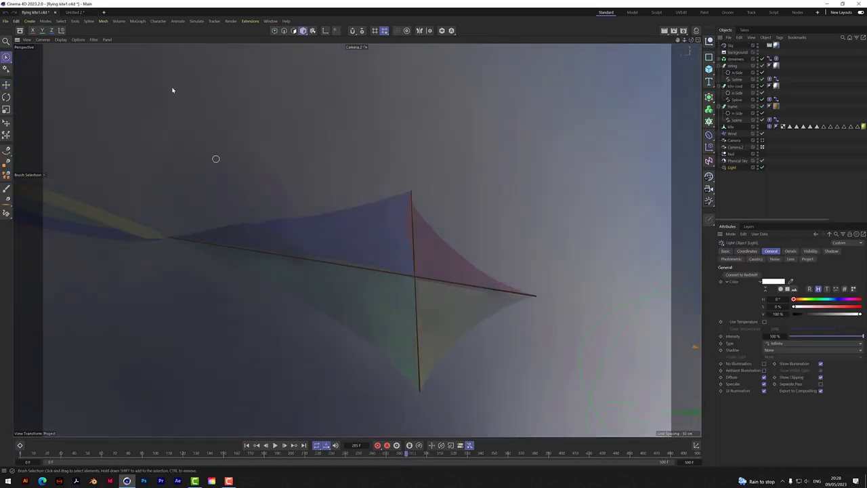
click(77, 13)
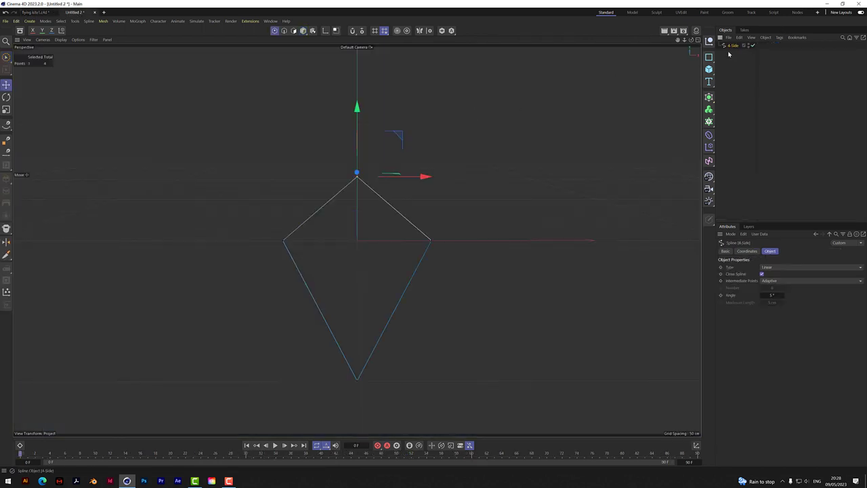
click(709, 98)
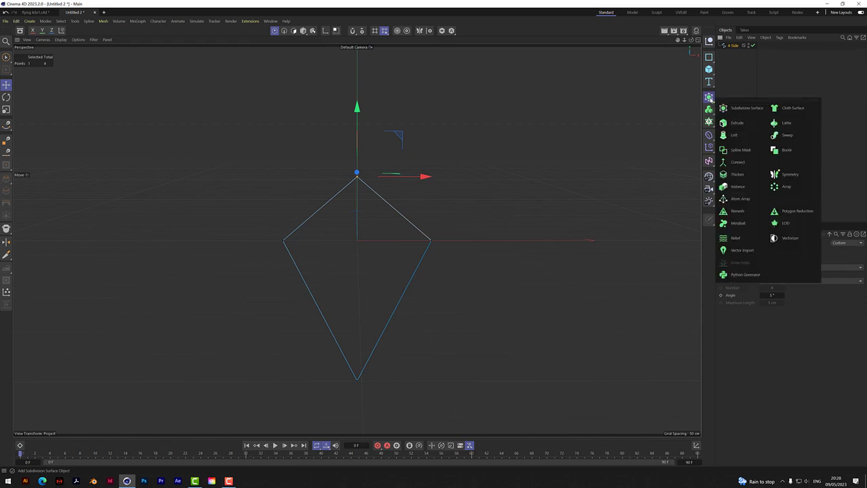
alt+click(734, 125)
drag(691, 40, 633, 42)
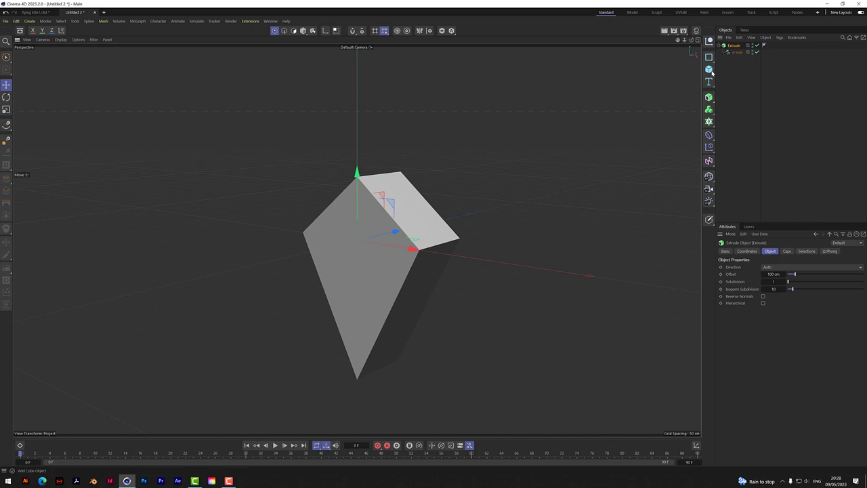
Add a plane with -Z orientation and 80 width and height segments, and display the scene with Gouraud Shading (Lines)
click(710, 70)
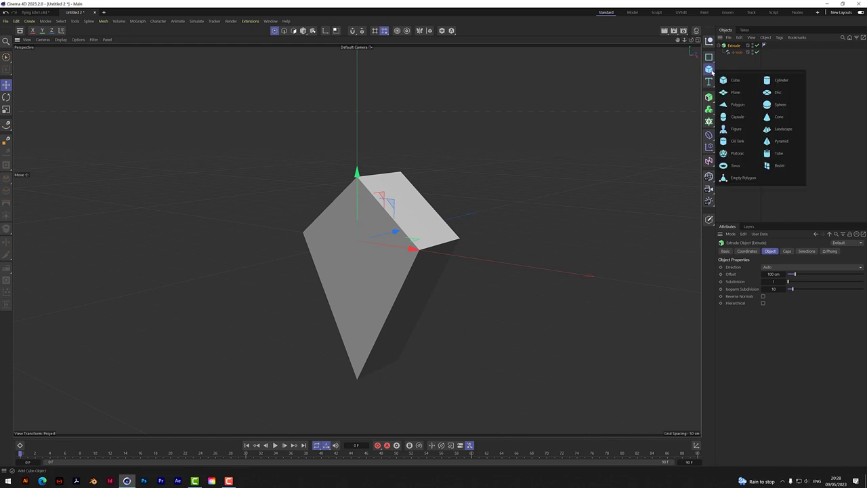
click(735, 93)
click(855, 297)
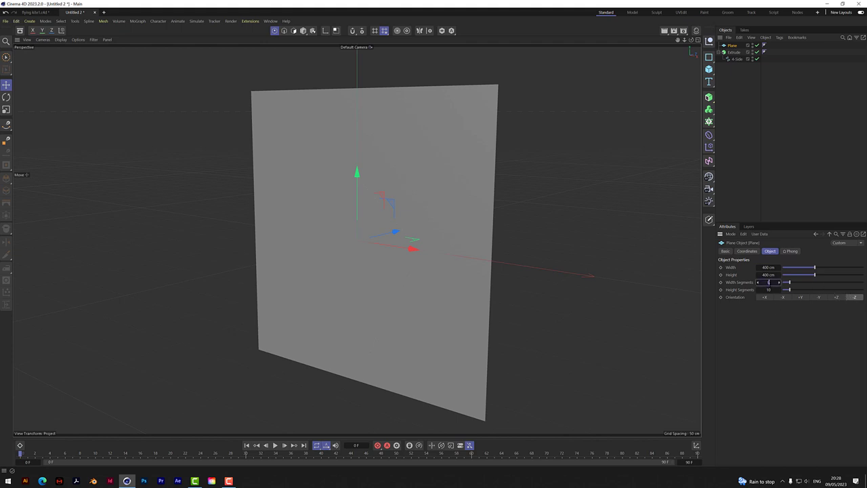
key(Tab)
text(80)
key(Return)
click(60, 40)
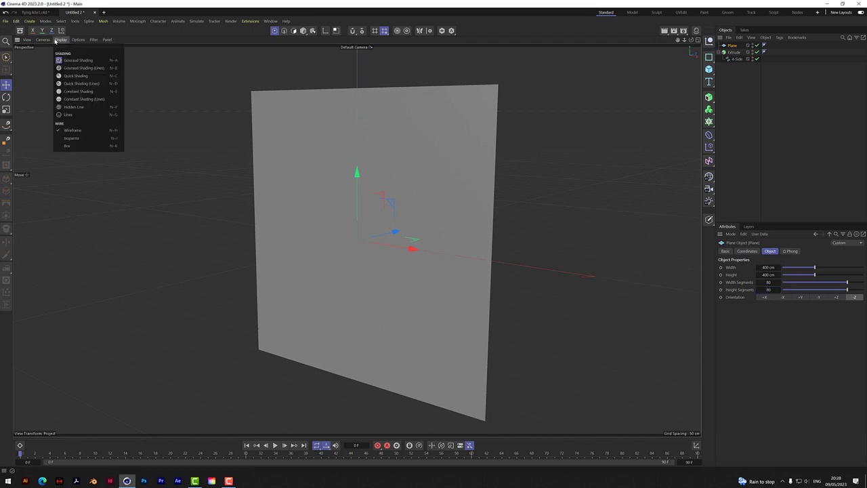
click(84, 68)
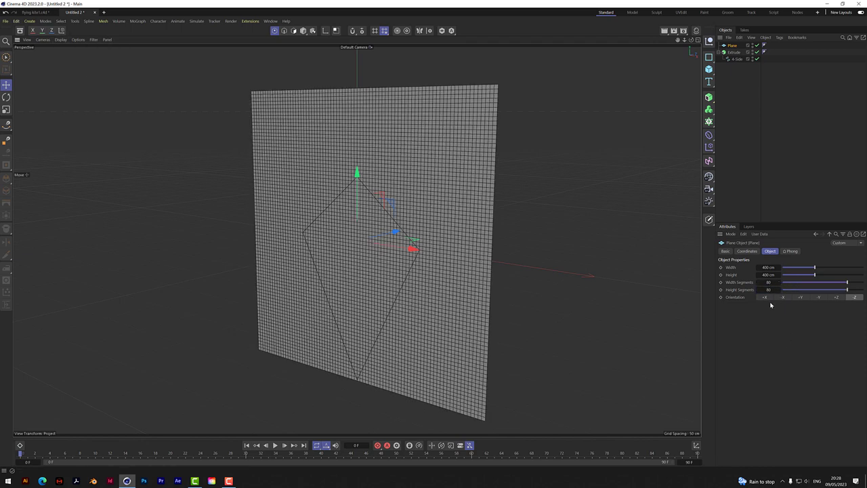
Move the extruded kite forward along Z so it cuts through the plane, and raise it within the plane's area
click(736, 53)
drag(395, 232, 404, 248)
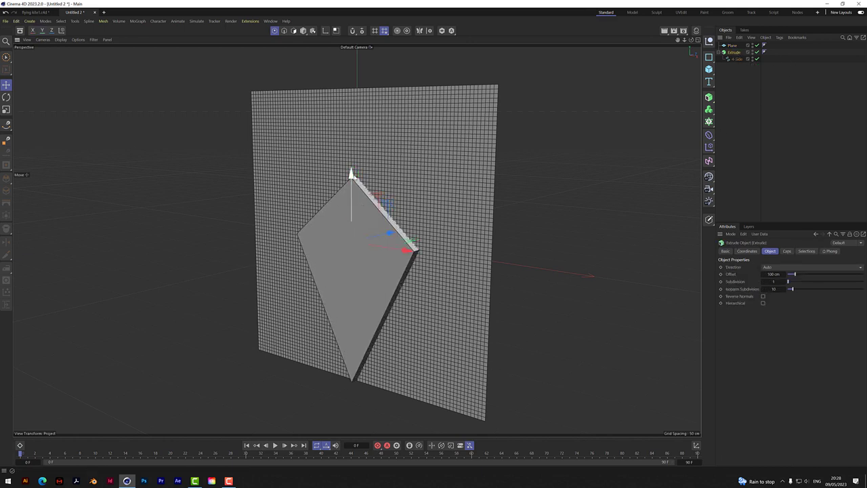
drag(351, 174, 363, 137)
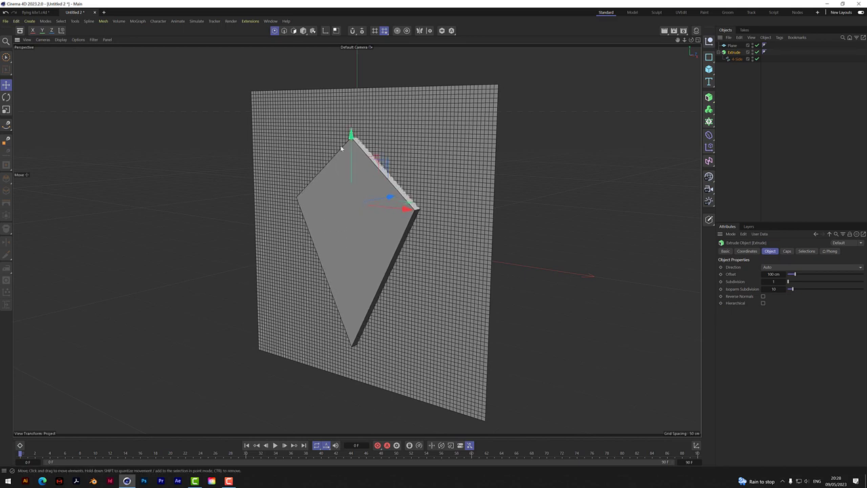
Add a Boole generator containing the plane and the extruded kite, and set its Boolean type to A intersect B
click(708, 97)
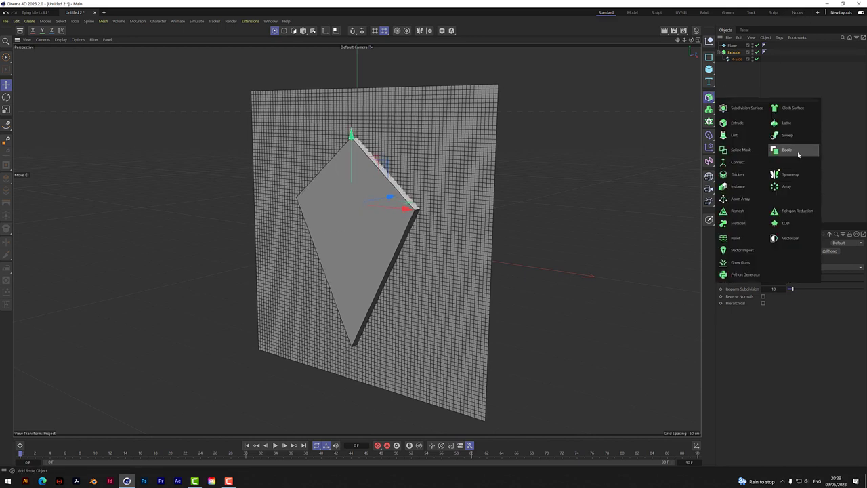
click(787, 151)
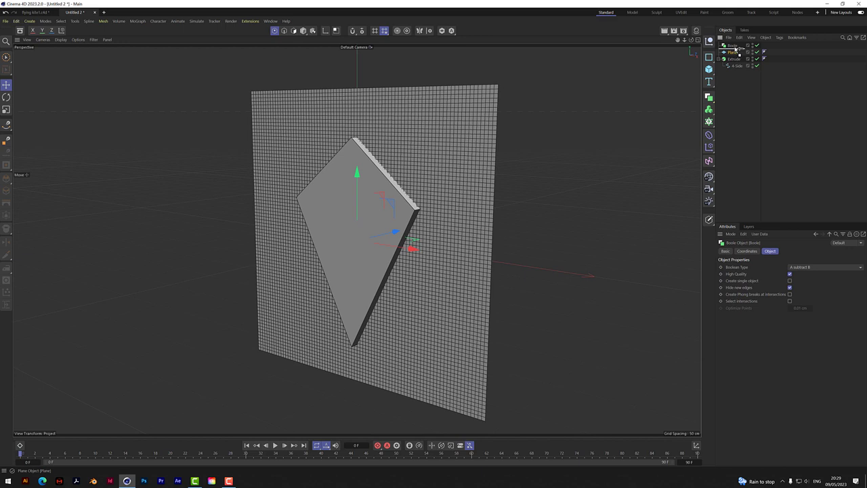
drag(737, 51, 737, 59)
click(733, 46)
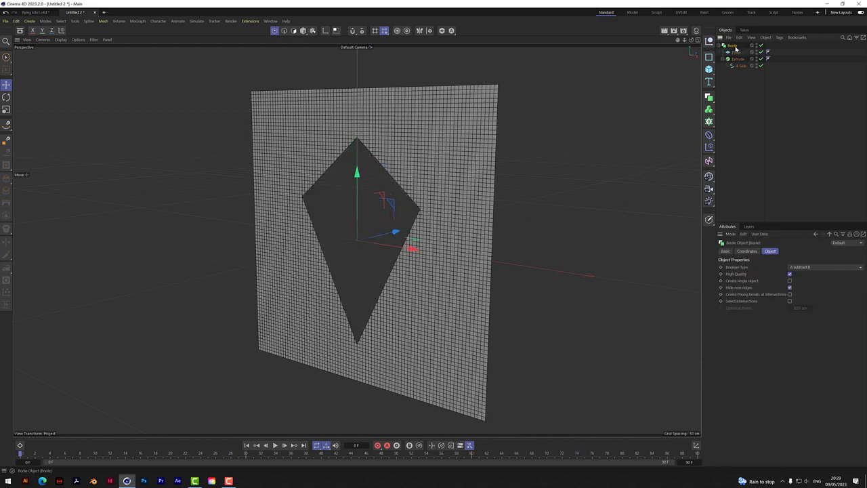
click(803, 269)
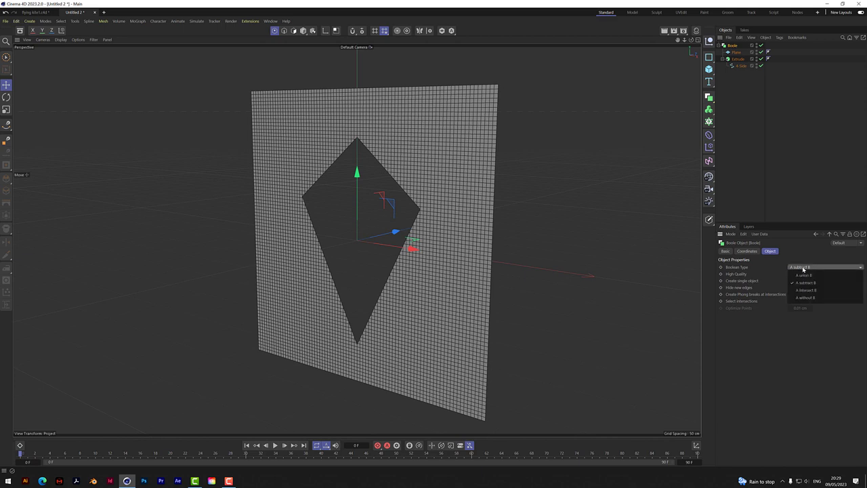
click(805, 291)
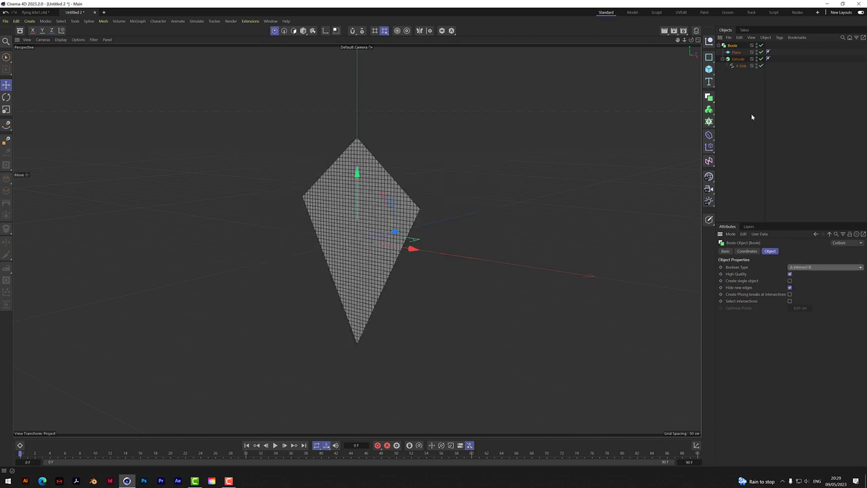
Merge the Boole and its children into one mesh with Connect Objects + Delete
drag(684, 40, 555, 40)
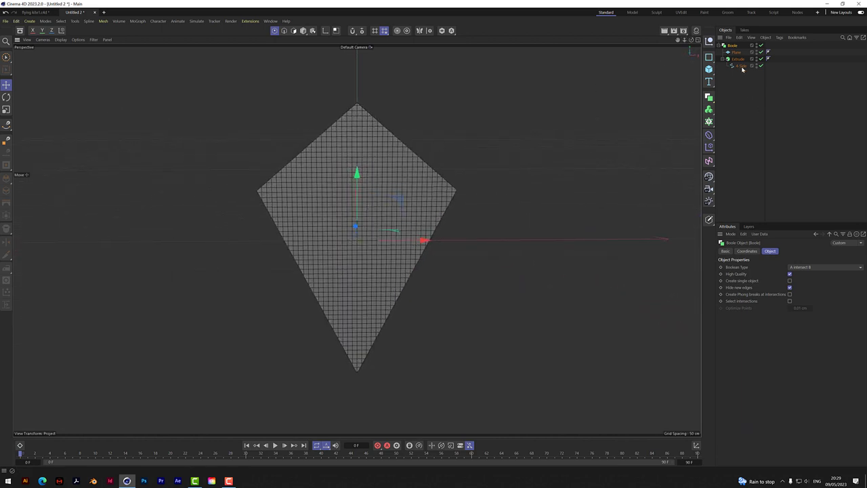
right_click(735, 47)
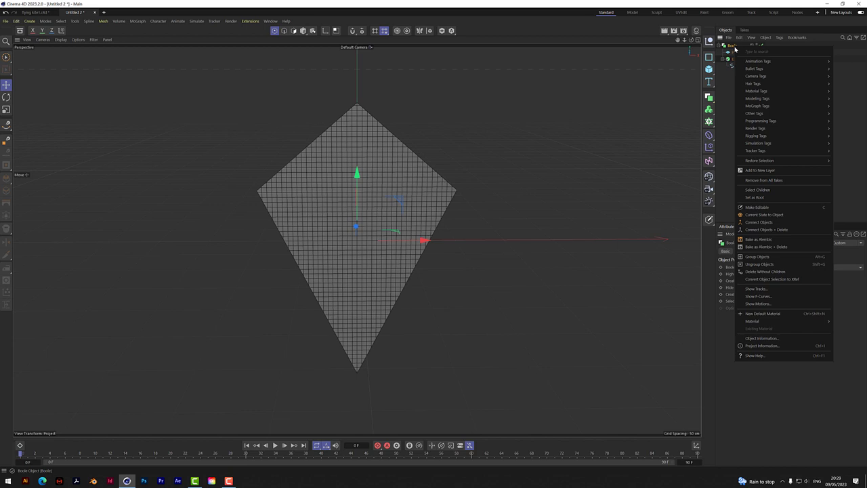
click(770, 231)
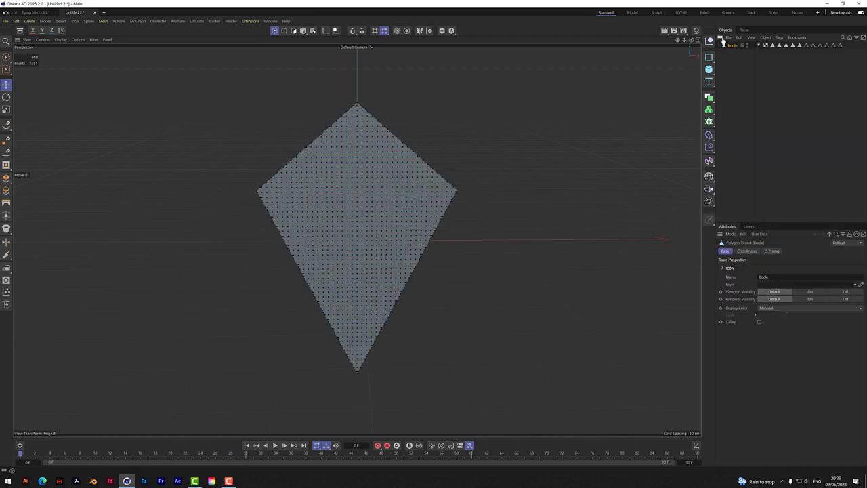
Remove all the selection tags from the merged mesh and rename the object kite
click(303, 32)
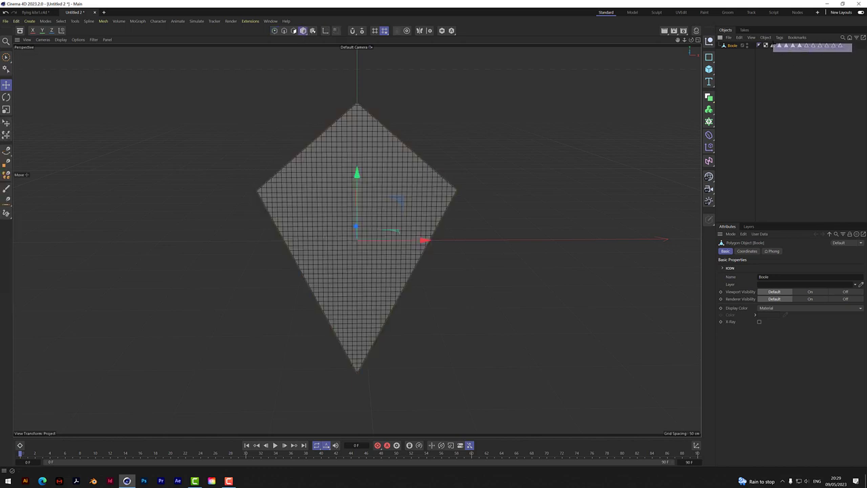
click(766, 63)
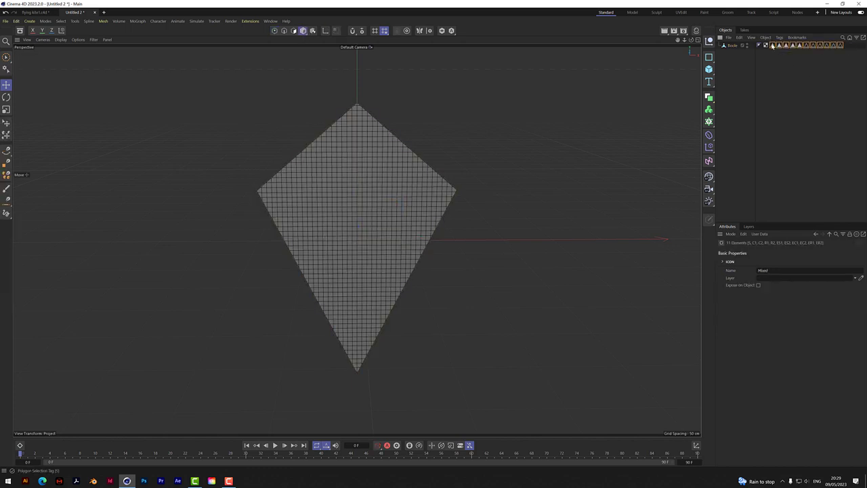
click(733, 45)
text(kite)
key(Return)
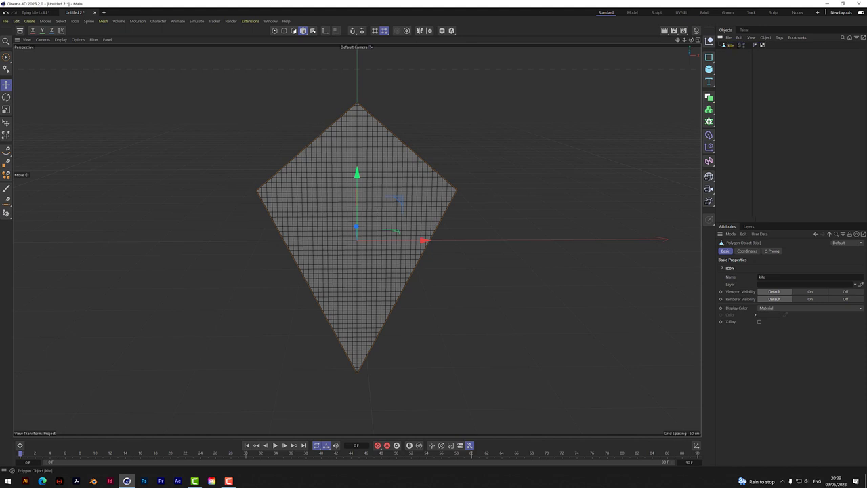
In the Front view, draw a Spline Pen cross joining the kite's two side corners and its top and bottom corners
mouse_move(691, 40)
mouse_down()
mouse_move(569, 34)
mouse_move(691, 39)
mouse_up()
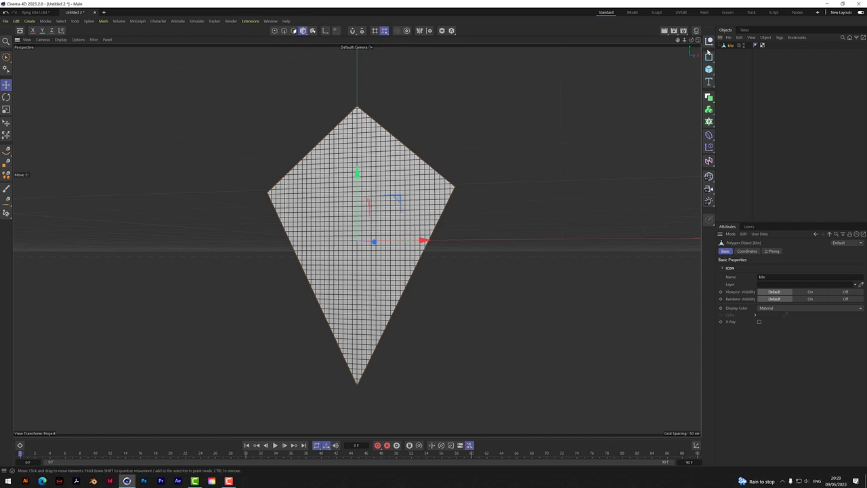
click(697, 39)
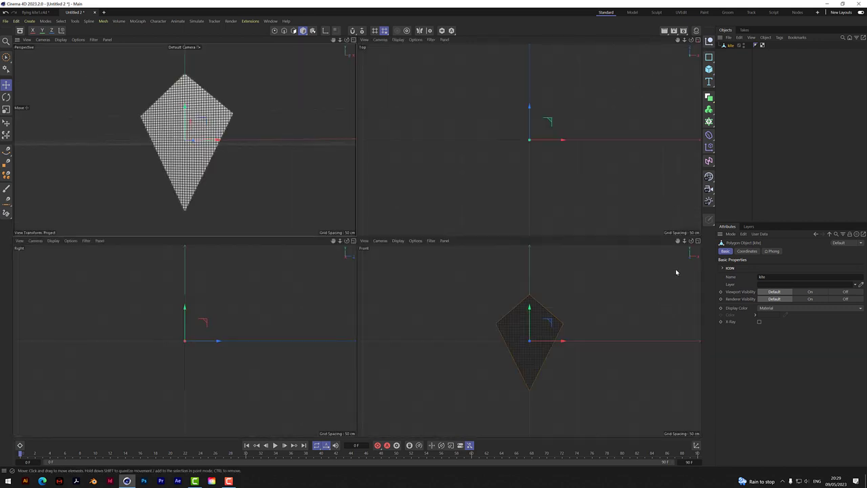
click(697, 242)
scroll(349, 219, up, 5)
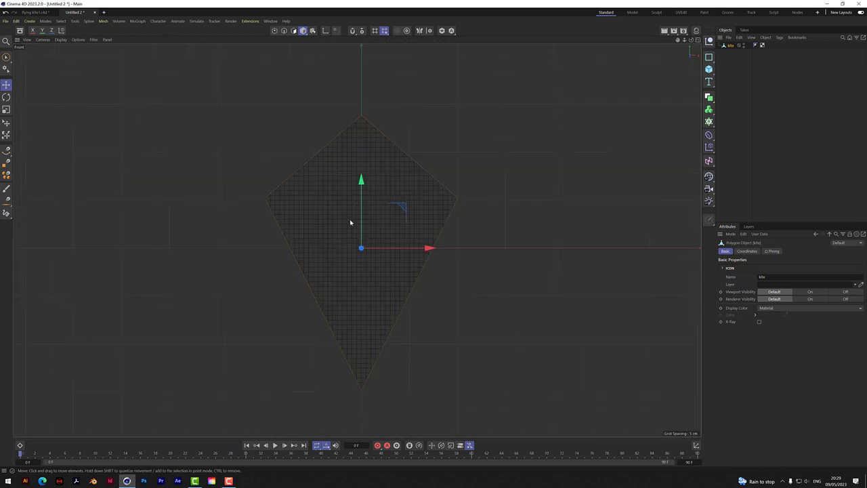
scroll(352, 221, down, 2)
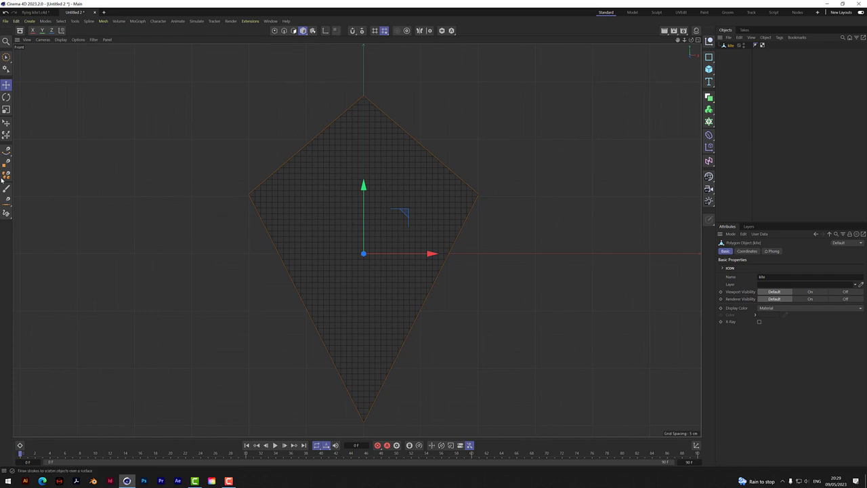
click(7, 150)
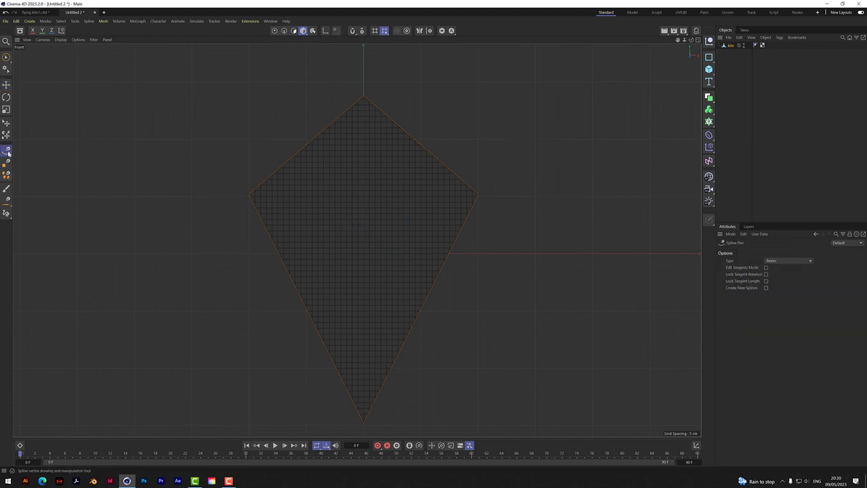
click(249, 195)
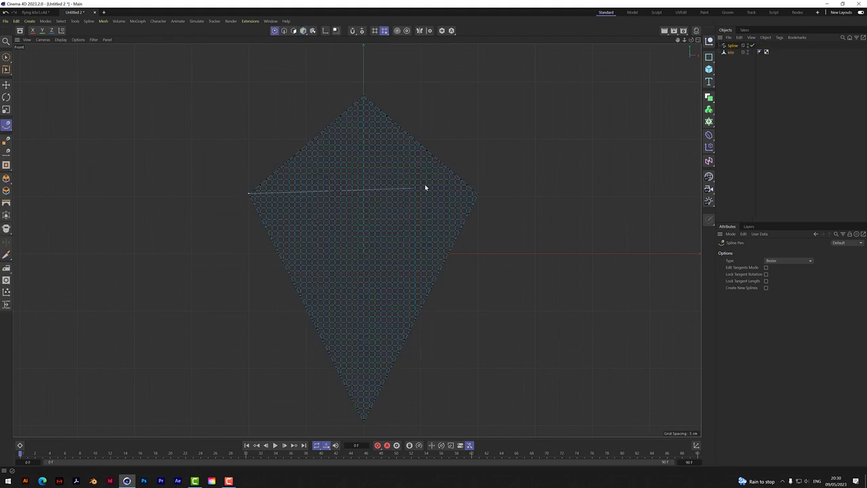
click(478, 197)
click(363, 100)
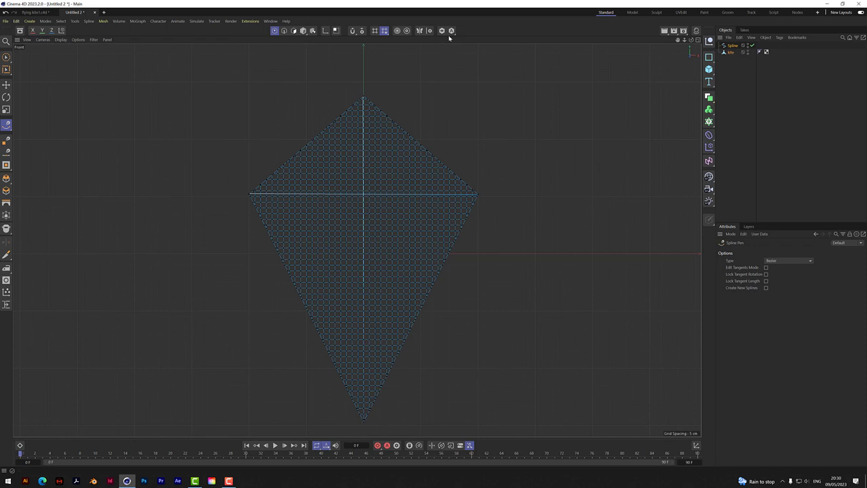
click(303, 31)
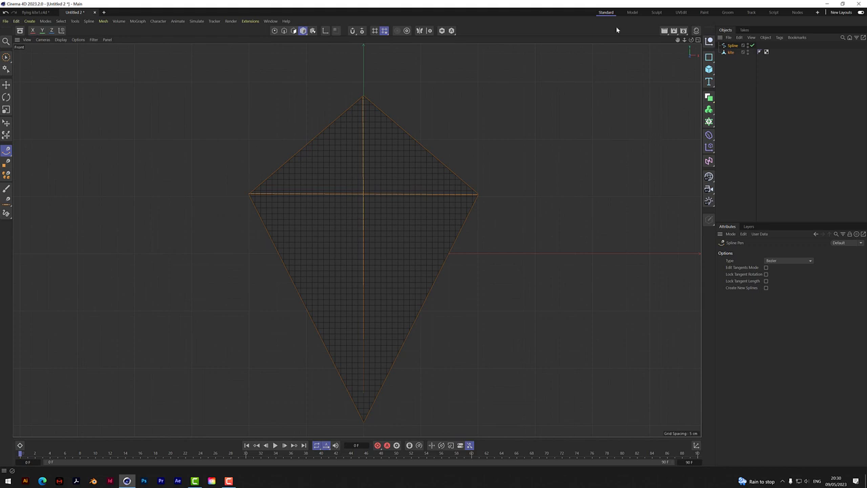
Move the cross spline sideways off the kite mesh as a check, and undo the move
click(731, 61)
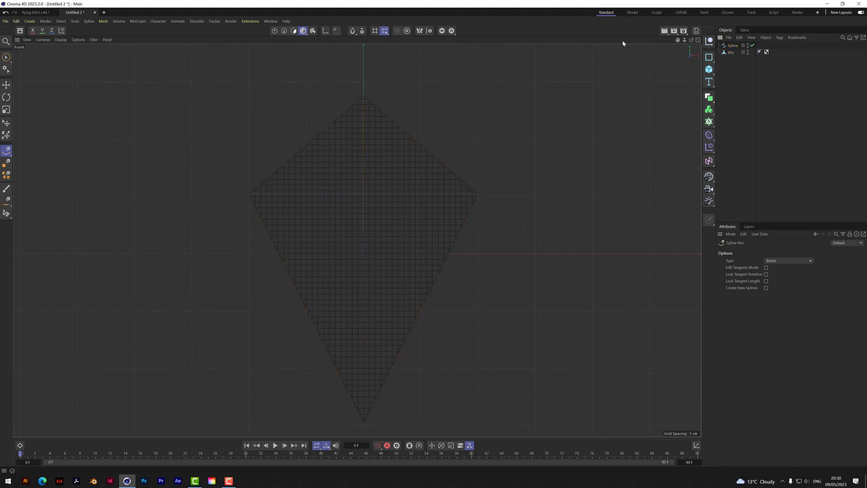
click(733, 46)
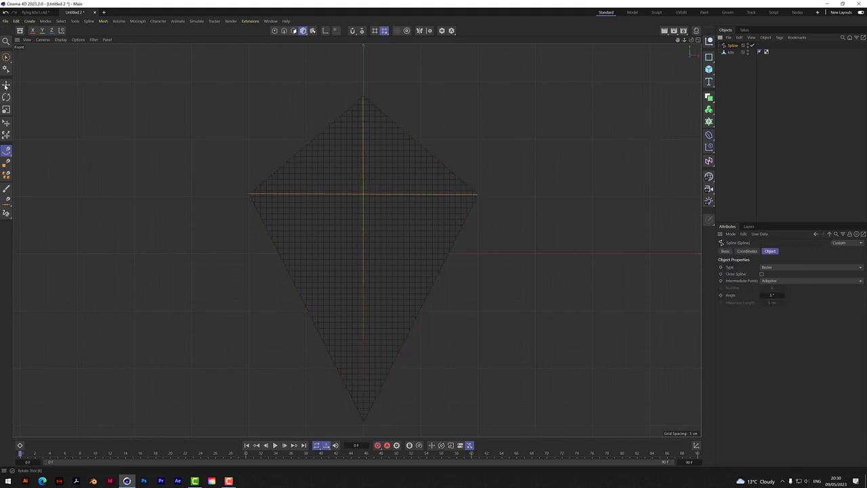
click(6, 58)
drag(430, 252, 267, 271)
click(258, 302)
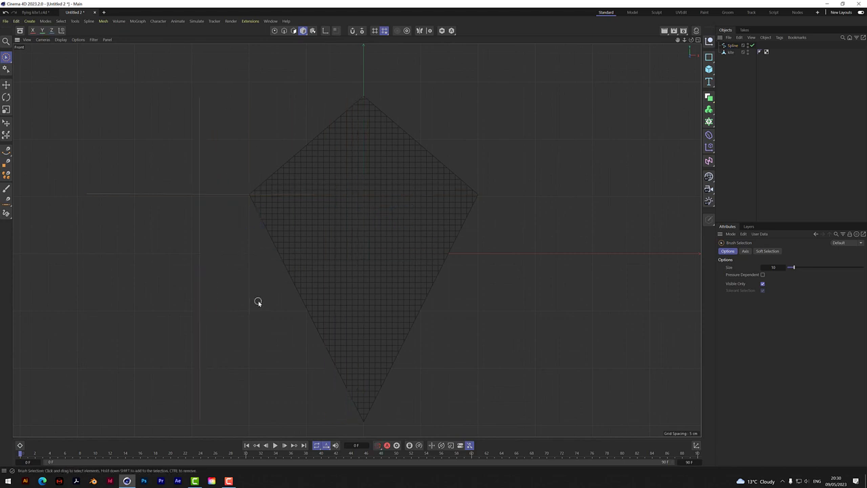
click(732, 52)
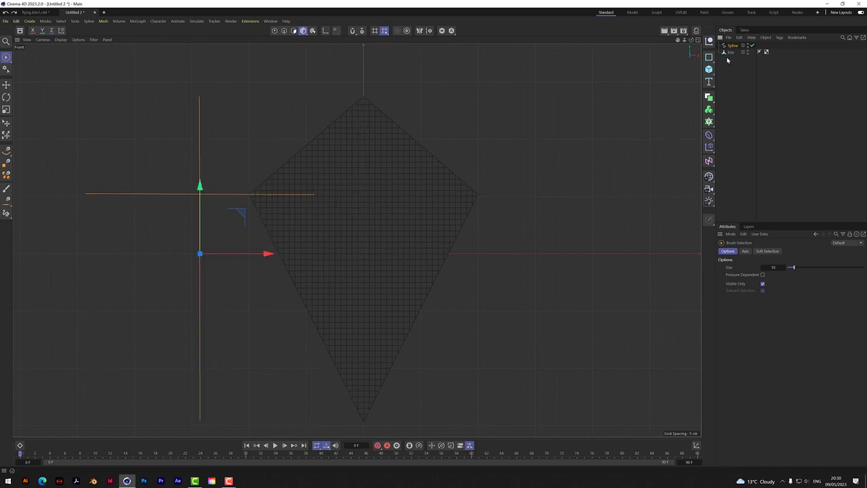
key(ctrl+z)
click(739, 84)
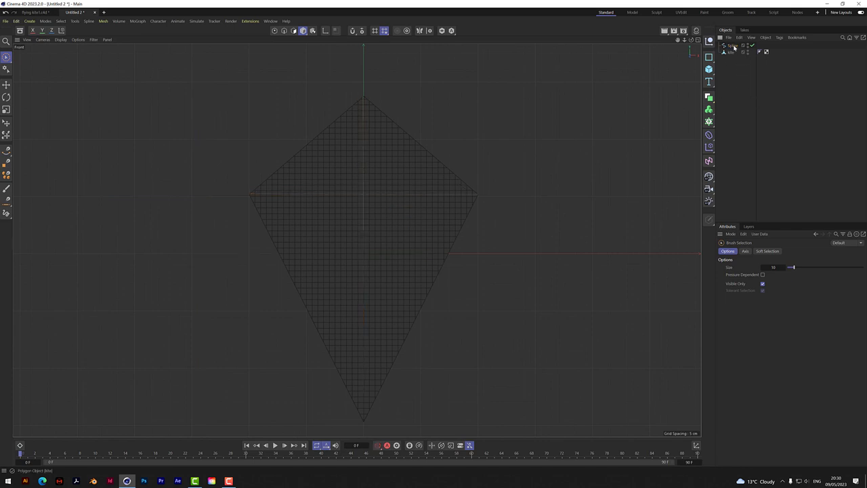
Add a Sweep generator and an n-Side spline with a radius of 0.3 cm for the kite's frame rods
click(733, 46)
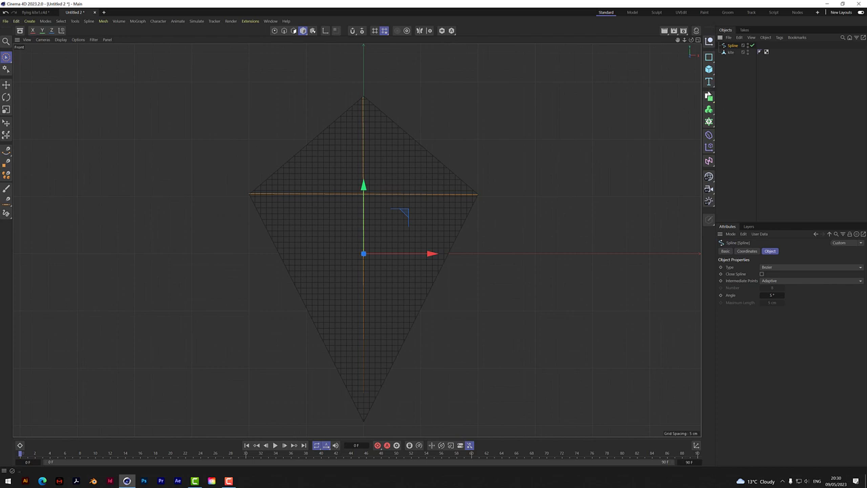
click(709, 97)
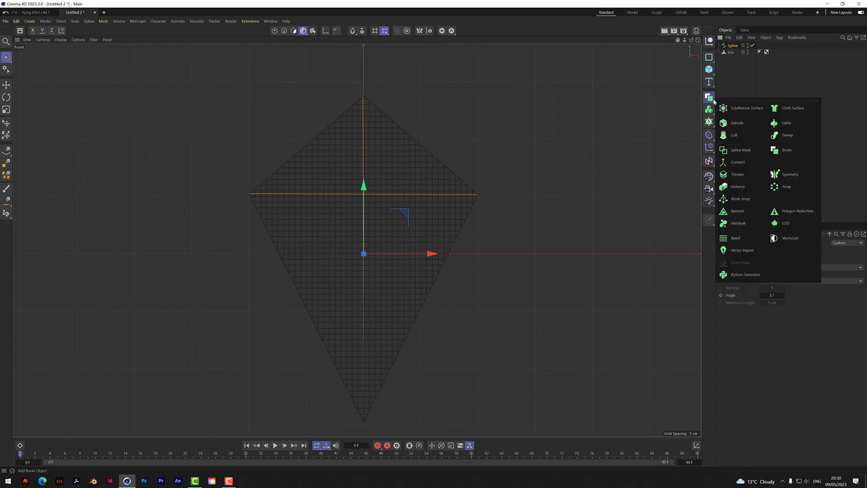
click(787, 135)
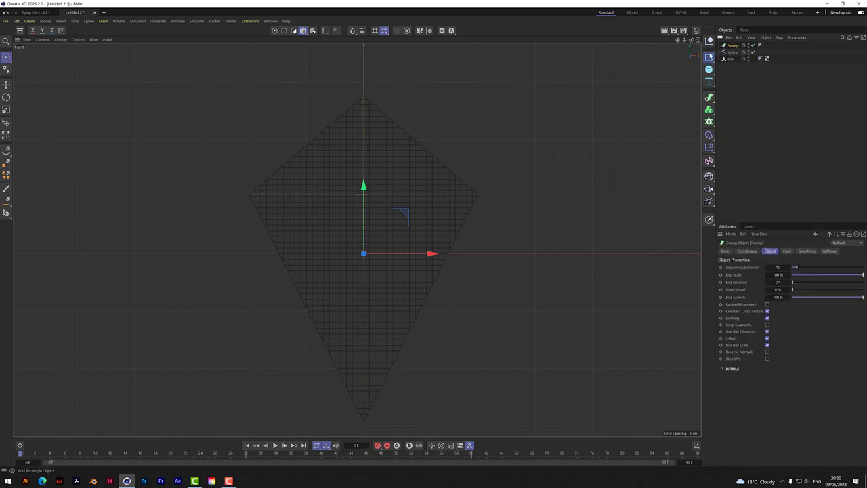
click(709, 57)
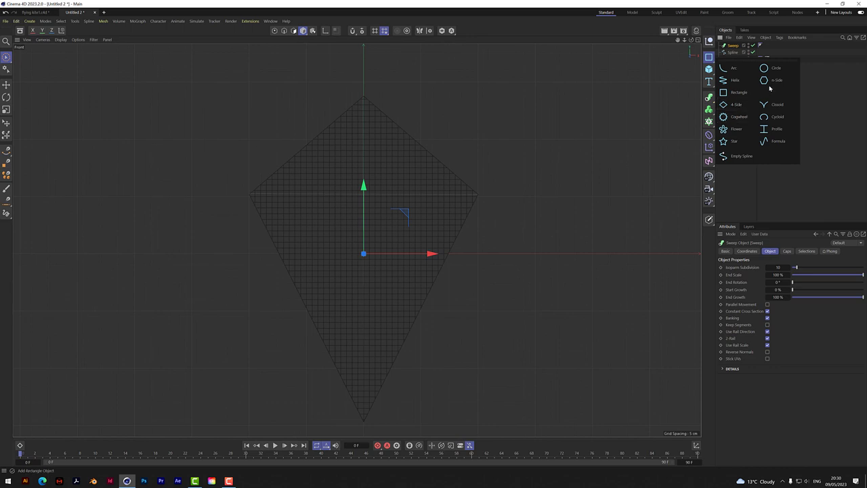
click(772, 80)
click(776, 268)
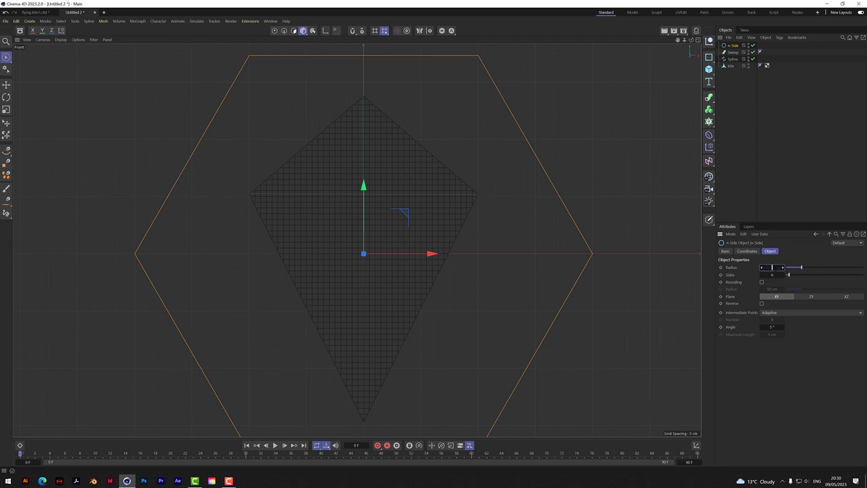
text(3)
key(Return)
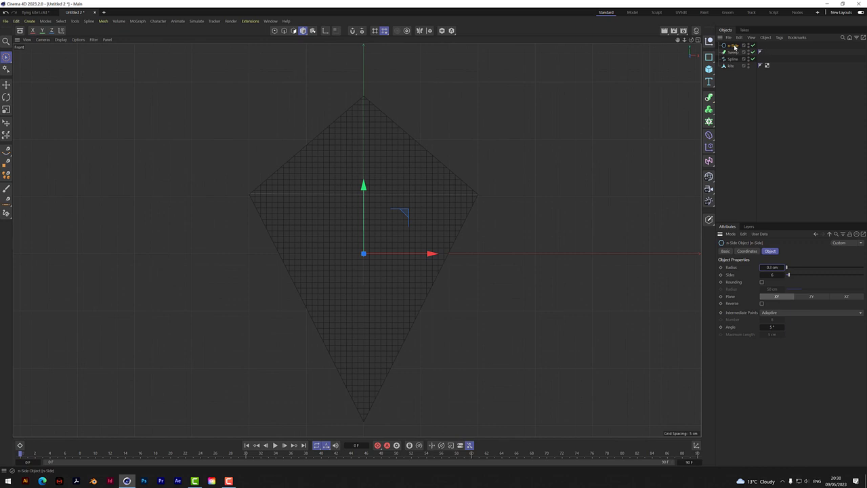
Nest the n-Side profile and the cross spline under the Sweep, and inspect the frame rods in the Perspective view
drag(735, 46, 734, 53)
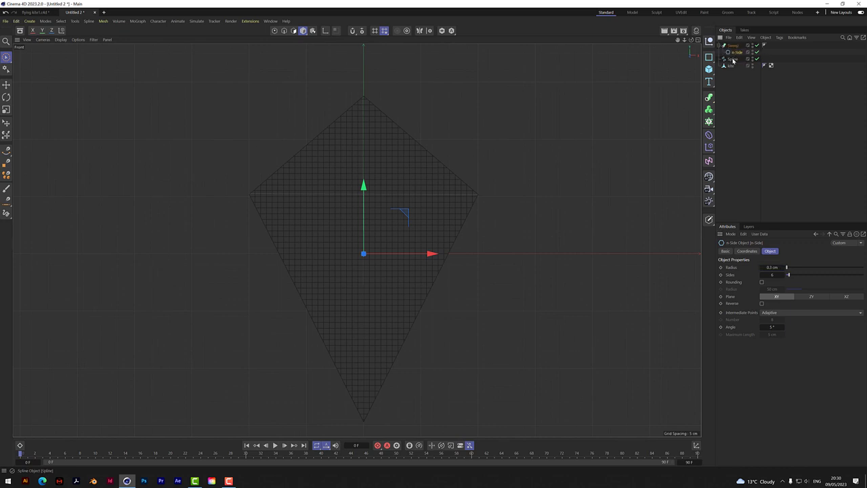
click(733, 59)
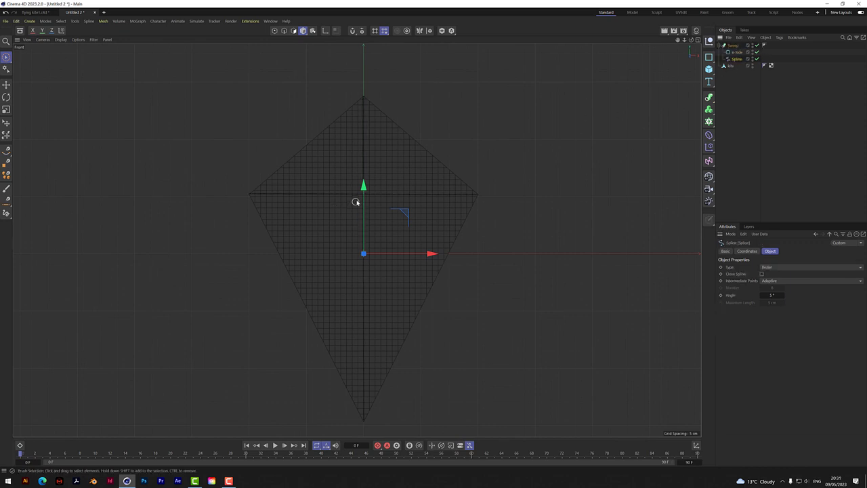
scroll(359, 197, up, 5)
click(698, 40)
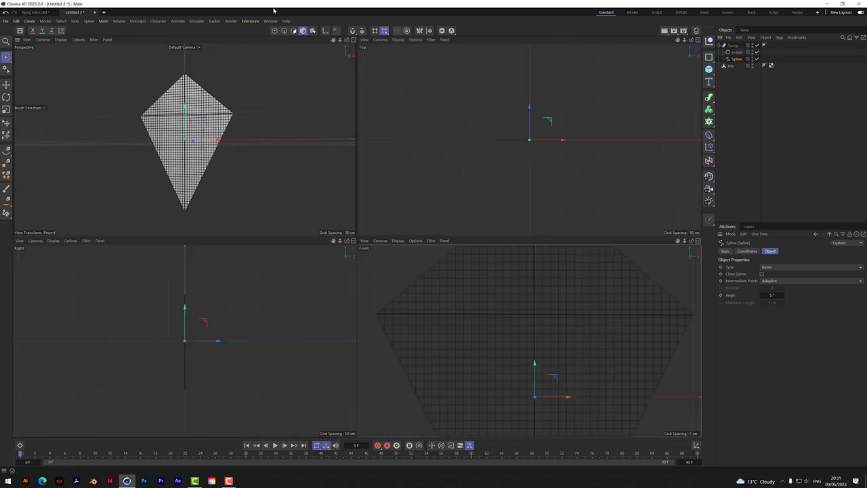
key(F1)
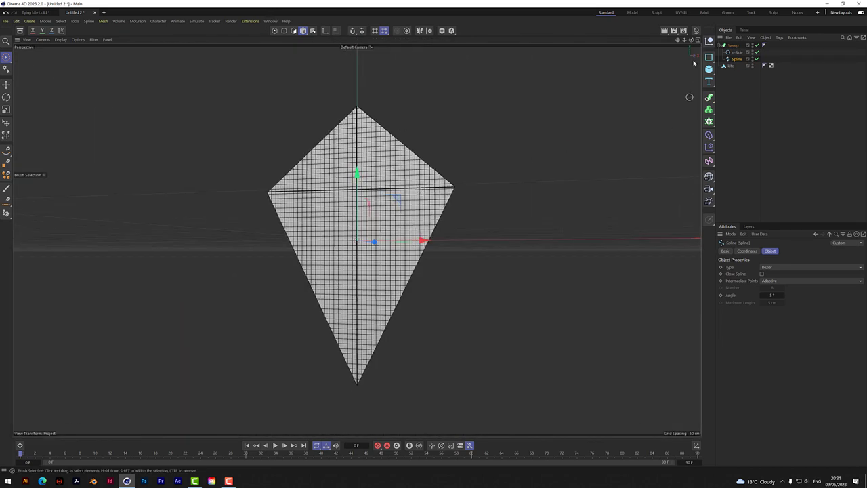
scroll(359, 194, up, 6)
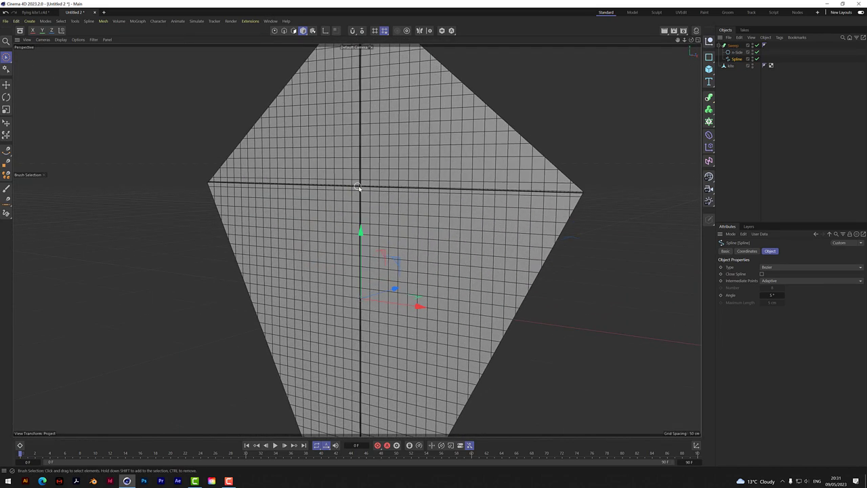
Inspect the frame rods up close, and set the radius of the Sweep's n-Side profile to 0.5 cm
scroll(359, 194, up, 3)
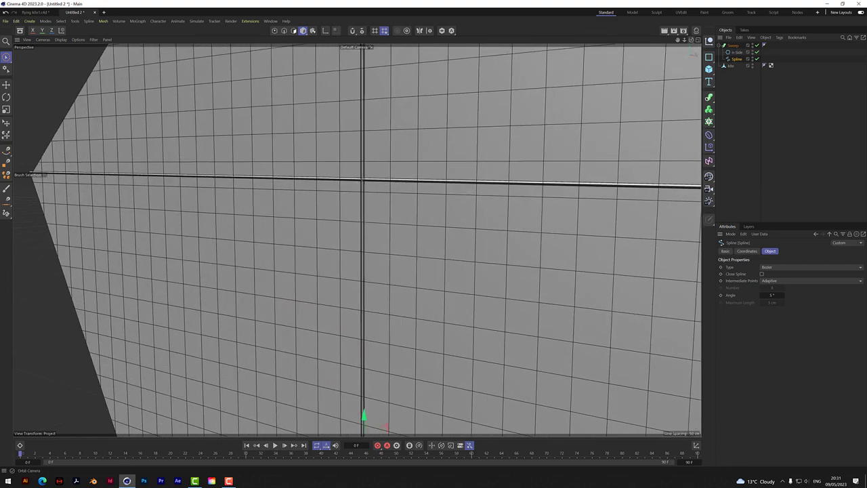
mouse_move(356, 170)
alt+mouse_down()
mouse_move(356, 239)
mouse_move(412, 139)
alt+mouse_up()
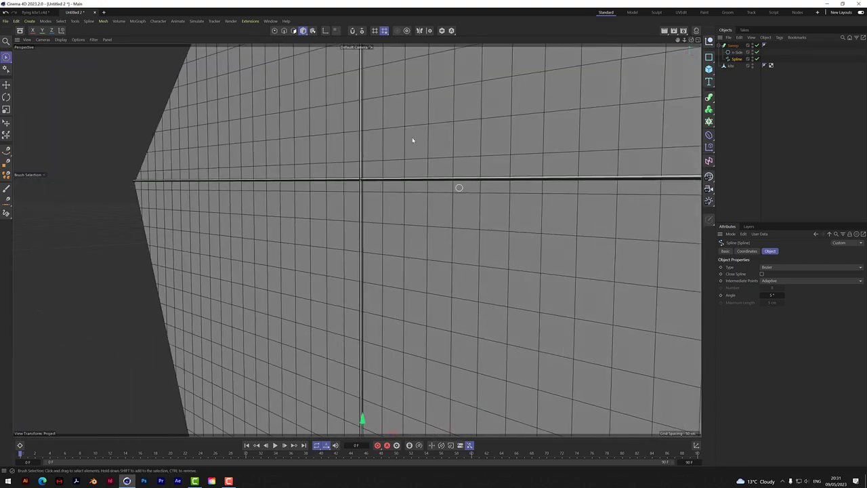
drag(684, 39, 630, 39)
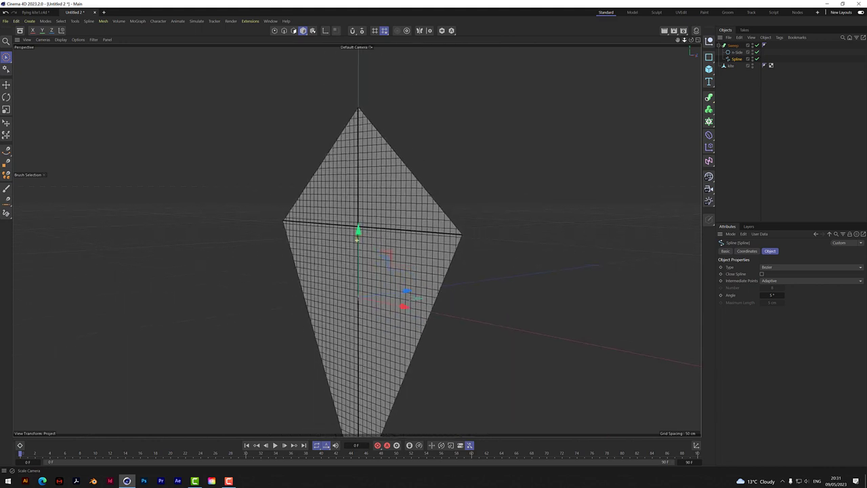
click(736, 53)
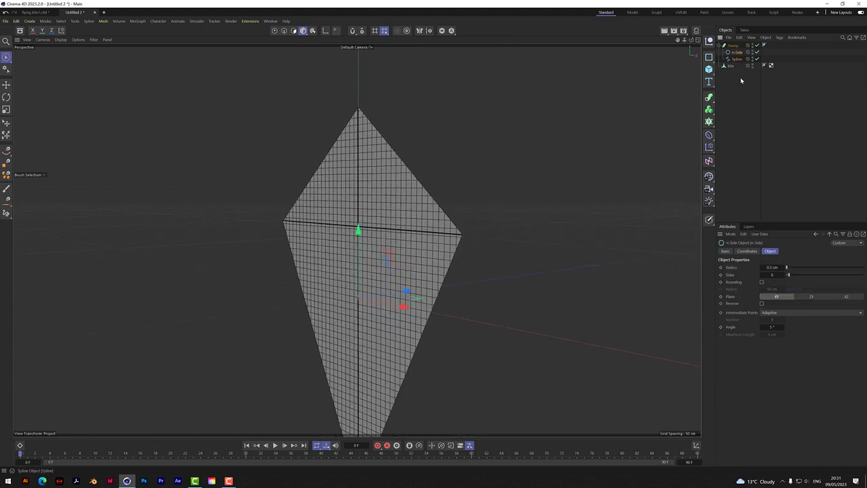
double_click(773, 268)
key(BackSpace)
text(.5)
key(Return)
Shift the kite mesh slightly along its Z axis to one side of the frame rods, and inspect the offset from several angles
click(732, 66)
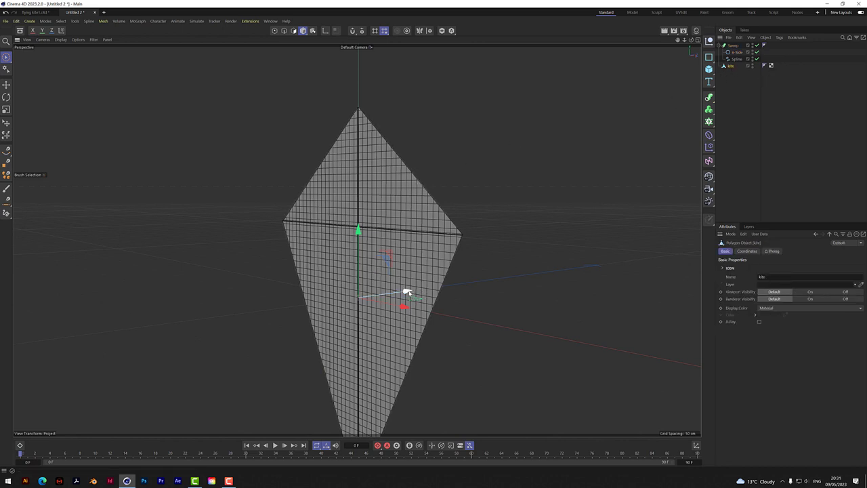
drag(409, 293, 402, 292)
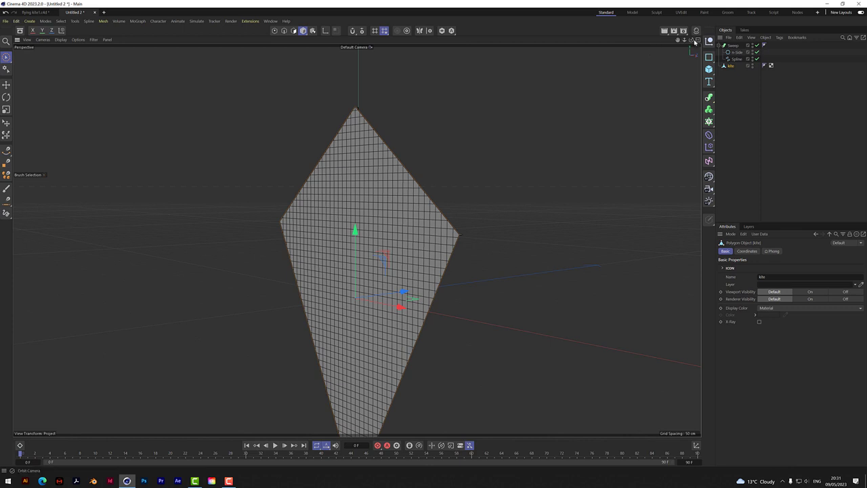
drag(692, 40, 668, 40)
drag(417, 296, 417, 296)
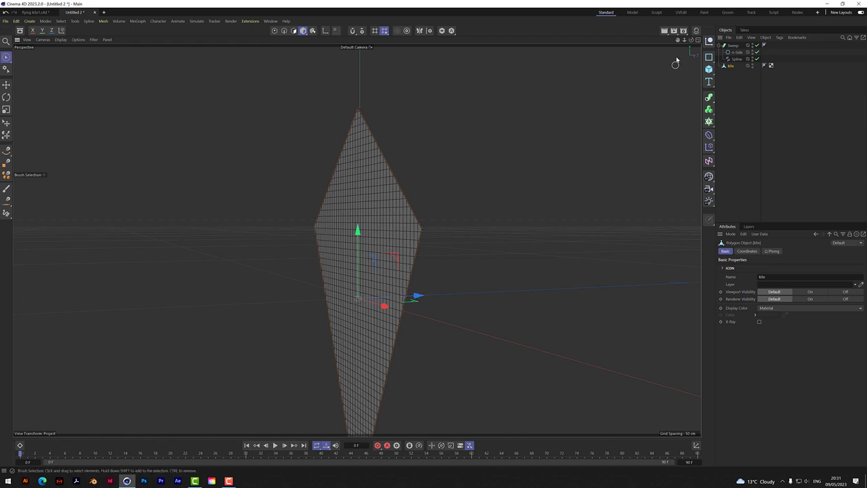
mouse_move(691, 41)
mouse_down()
mouse_move(663, 51)
mouse_move(691, 57)
mouse_up()
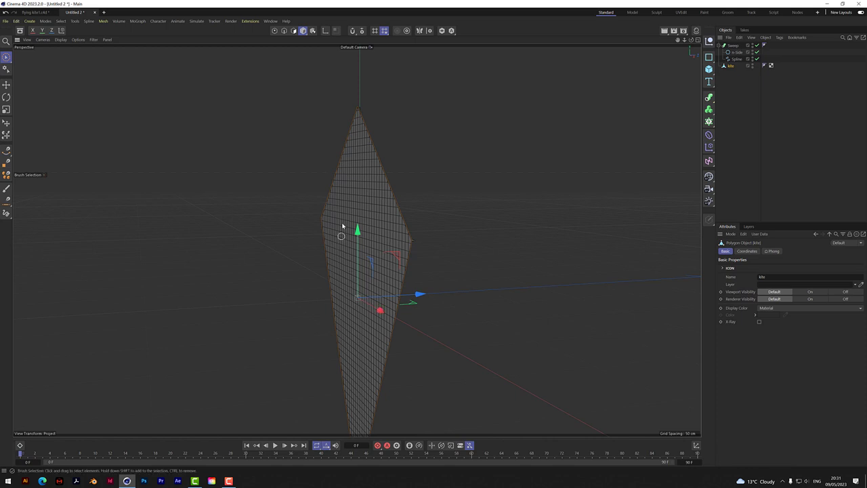
drag(691, 40, 670, 44)
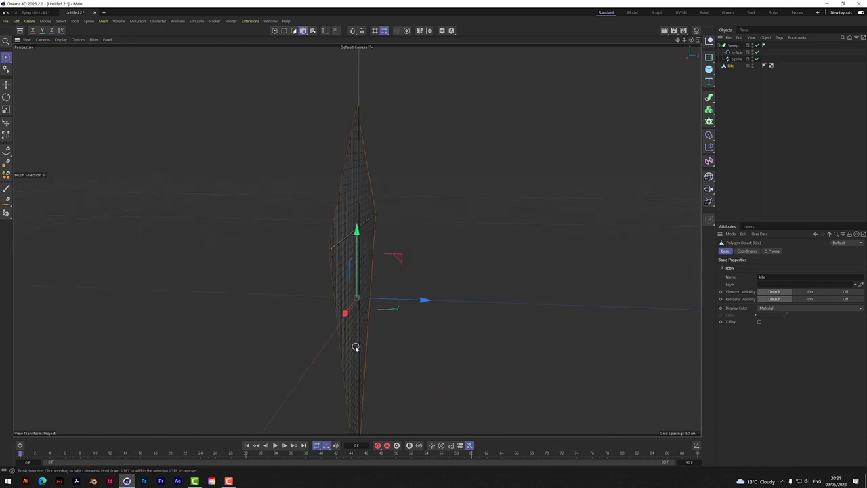
drag(691, 40, 726, 40)
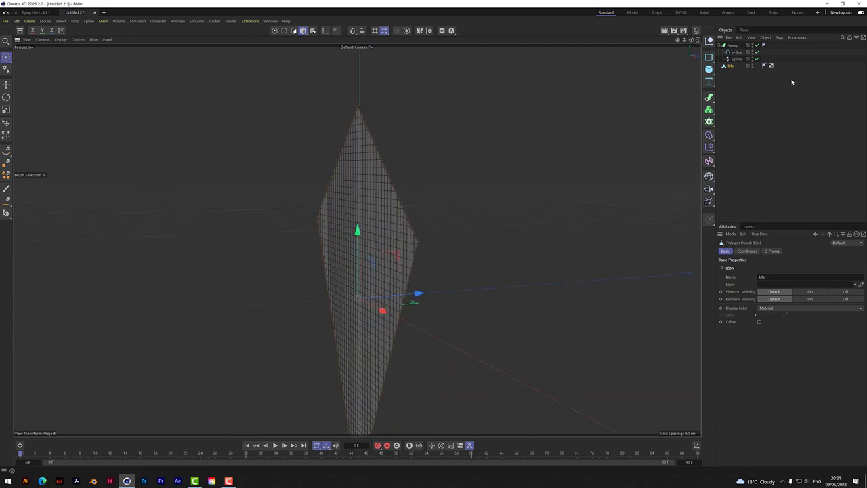
Add an Arc spline and set its plane to ZY
click(708, 57)
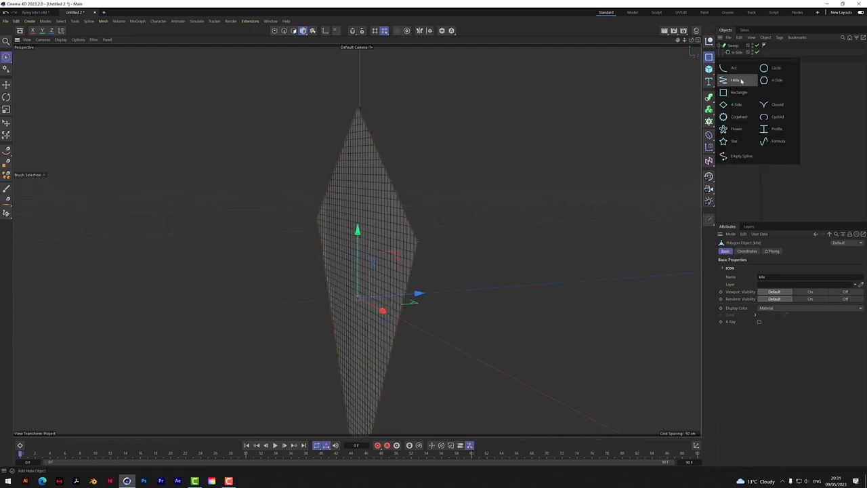
click(732, 68)
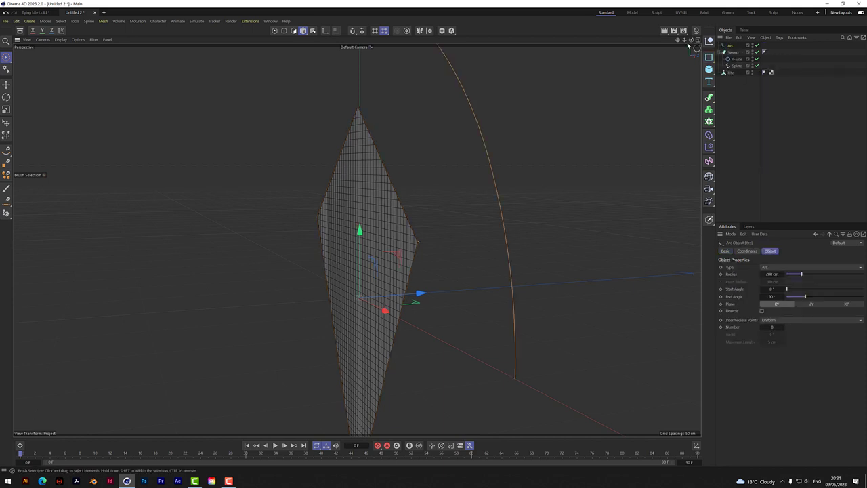
mouse_move(684, 41)
mouse_down()
mouse_move(660, 41)
mouse_move(684, 44)
mouse_move(650, 74)
mouse_move(697, 57)
mouse_move(686, 50)
mouse_up()
click(810, 304)
click(810, 304)
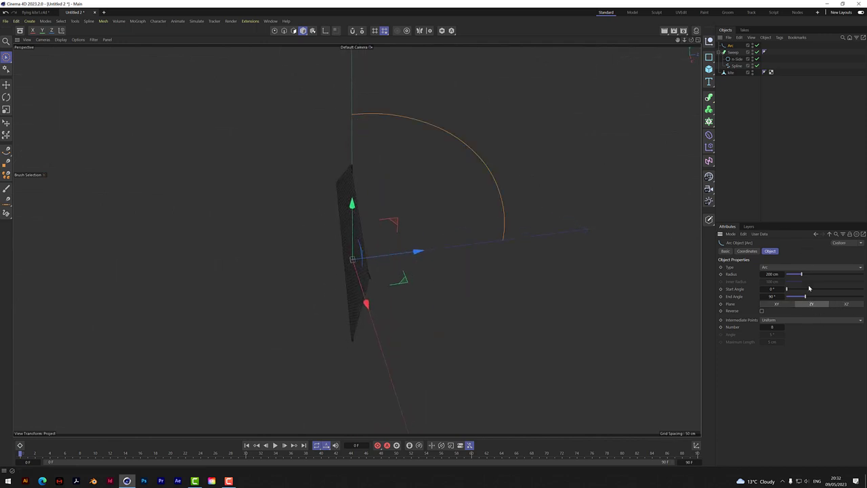
Set the arc's radius to 70 cm
mouse_move(691, 40)
mouse_down()
mouse_move(678, 23)
mouse_move(695, 20)
mouse_move(691, 40)
mouse_up()
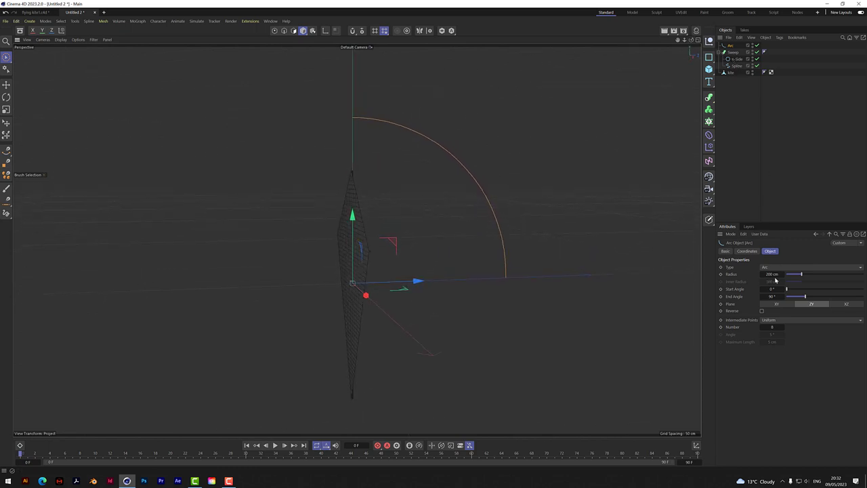
drag(776, 280, 762, 280)
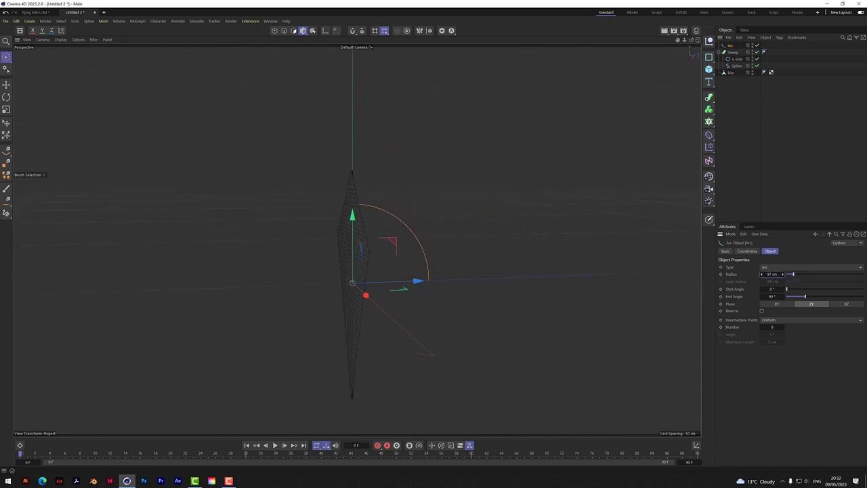
click(773, 275)
text(70)
key(Return)
Set the arc's start angle to 96° and end angle to 267°, and reduce its radius to 50 cm
drag(772, 288, 793, 289)
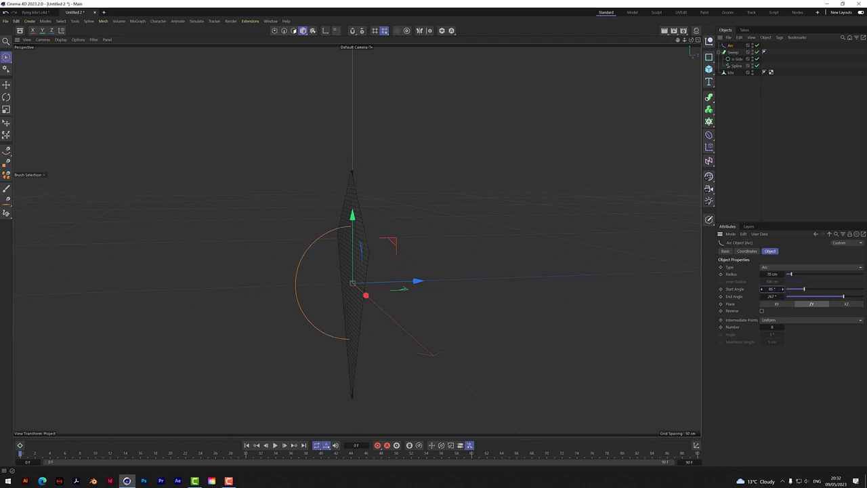
mouse_move(690, 40)
mouse_down()
mouse_move(680, 31)
mouse_move(691, 39)
mouse_up()
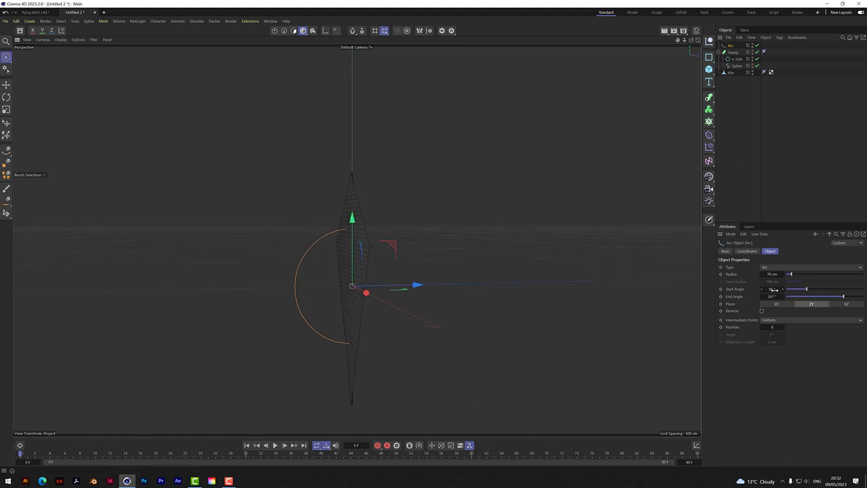
click(773, 289)
click(773, 274)
key(Return)
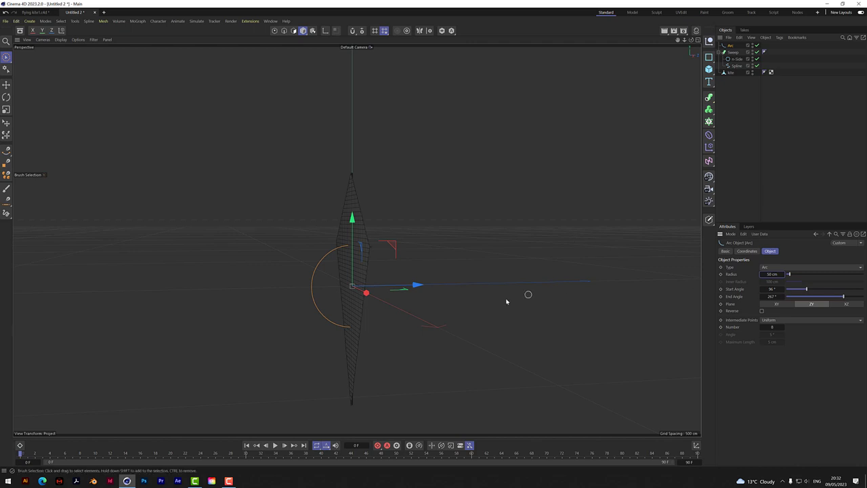
Move the arc along Z towards the kite's centre line and raise it to bow across the kite's middle
drag(416, 288, 442, 284)
click(383, 218)
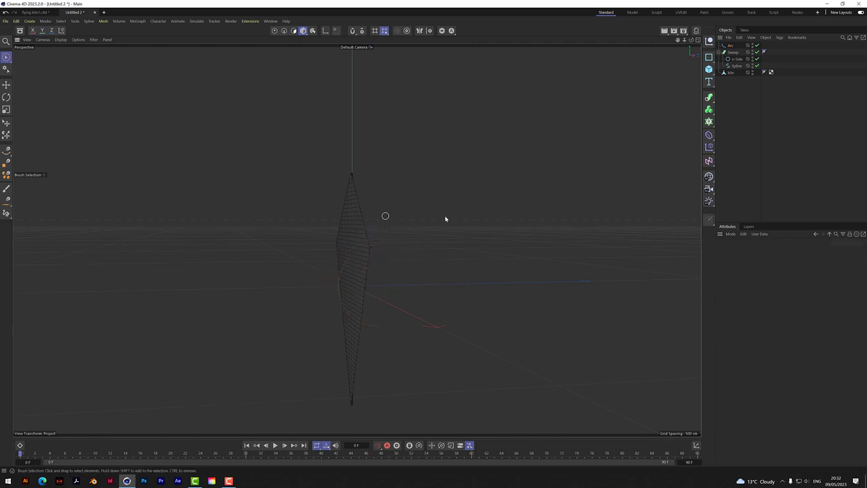
click(730, 45)
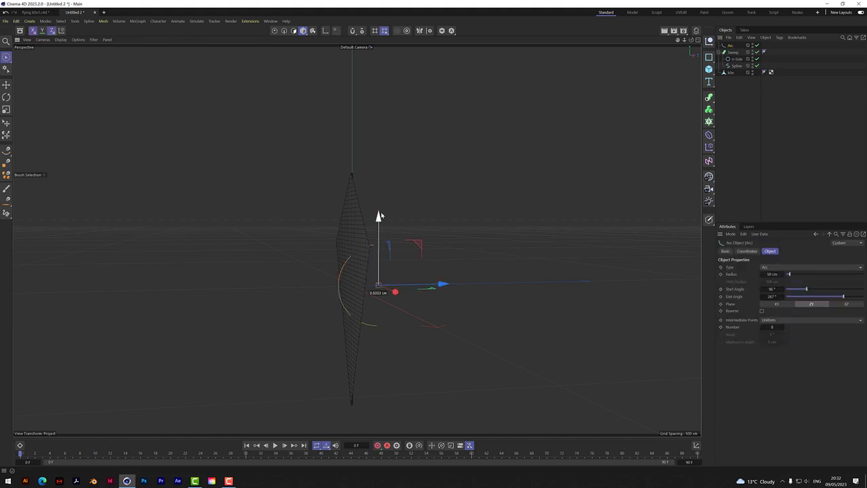
drag(380, 217, 393, 189)
Set the arc's start angle to 110° and end angle to 250°, checking in the Right view that both ends meet the kite
mouse_move(691, 40)
mouse_down()
mouse_move(759, 44)
mouse_move(684, 39)
mouse_up()
mouse_move(356, 240)
alt+mouse_down()
mouse_move(396, 258)
mouse_move(423, 254)
alt+mouse_up()
drag(772, 289, 766, 288)
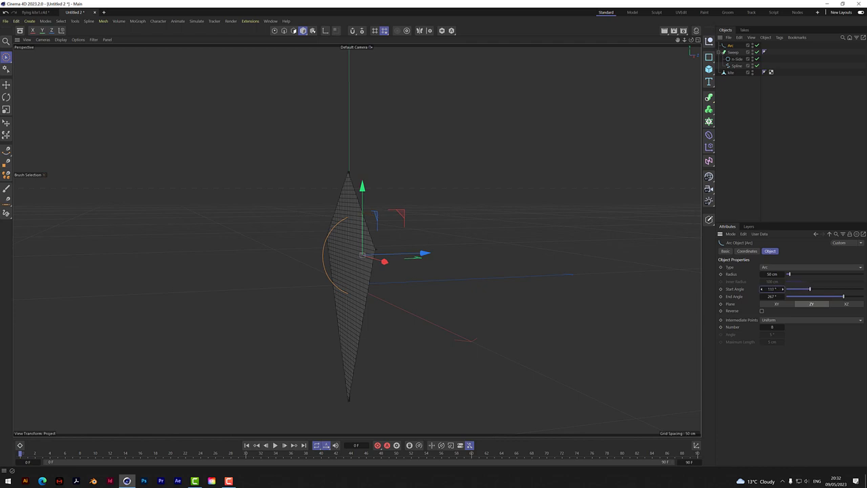
drag(772, 296, 768, 296)
click(699, 40)
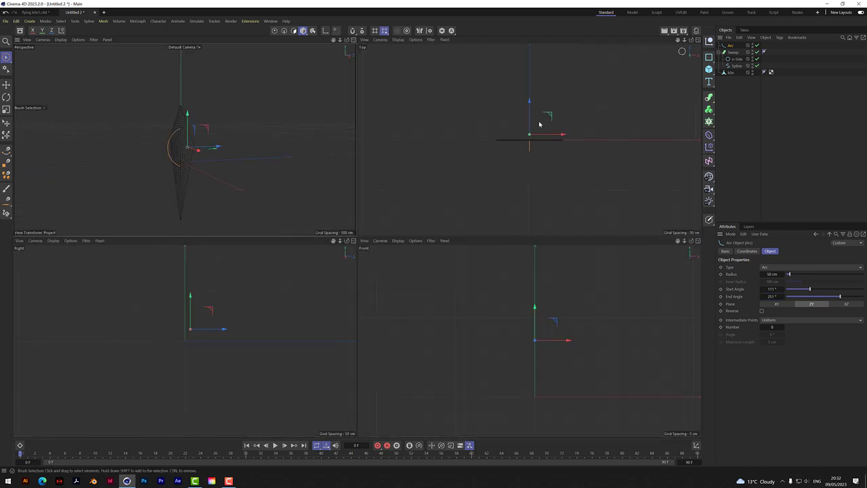
click(352, 241)
scroll(349, 210, up, 5)
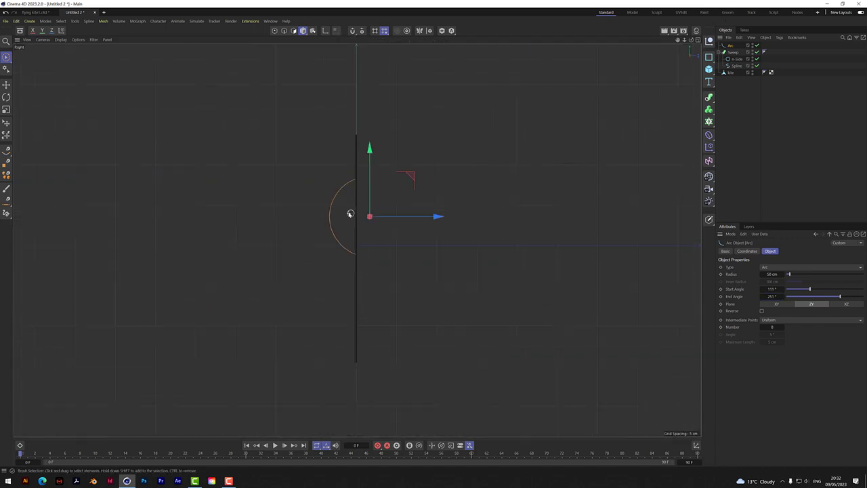
scroll(348, 210, up, 2)
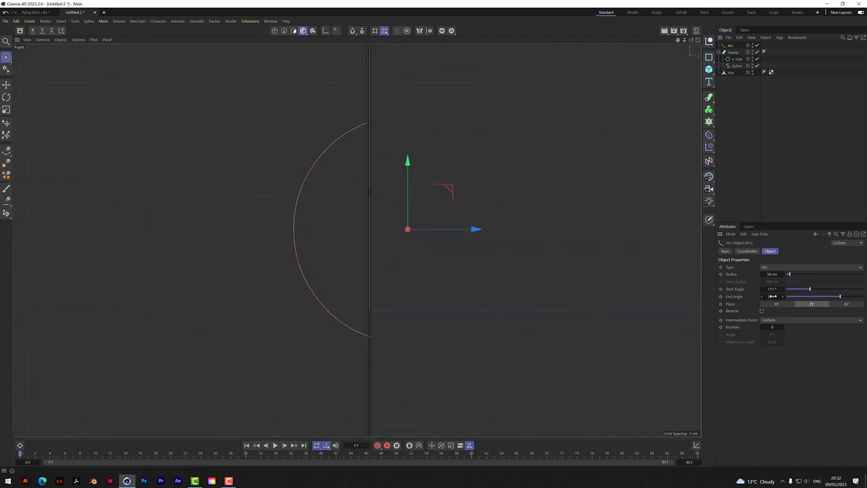
drag(772, 296, 772, 288)
click(730, 46)
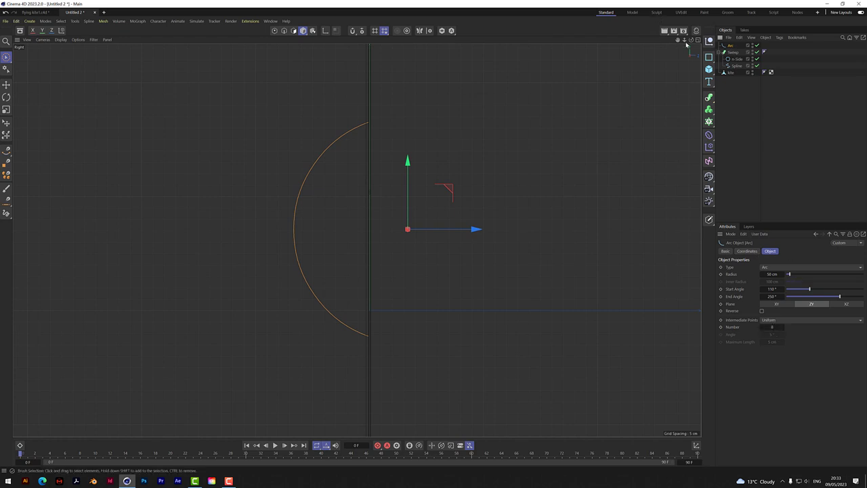
Return to the Perspective view and duplicate the frame's Sweep with its n-Side profile and spline
alt+drag(356, 240, 357, 239)
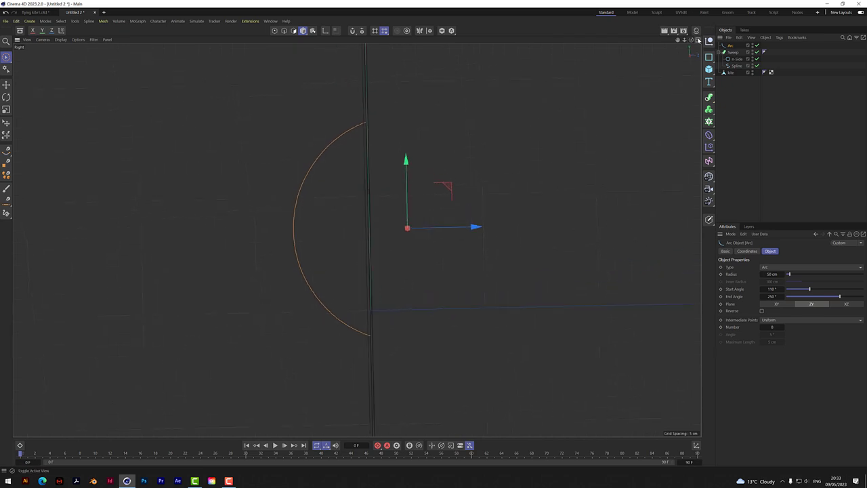
click(698, 39)
click(357, 42)
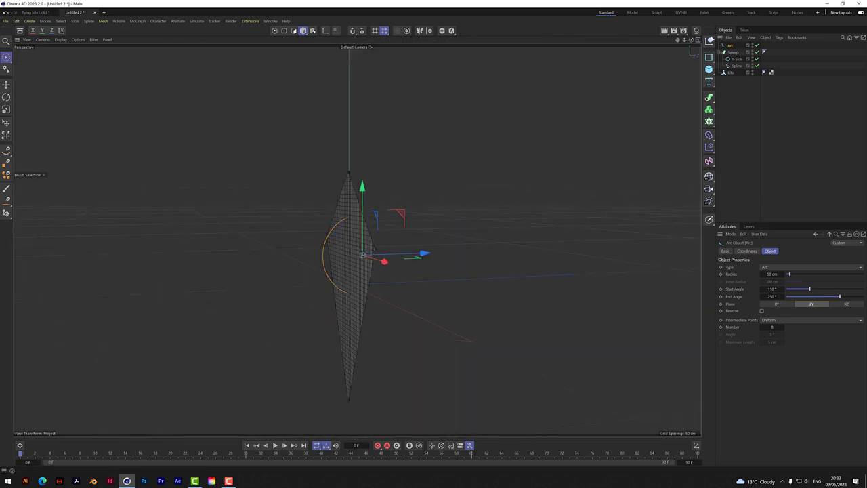
drag(692, 40, 692, 40)
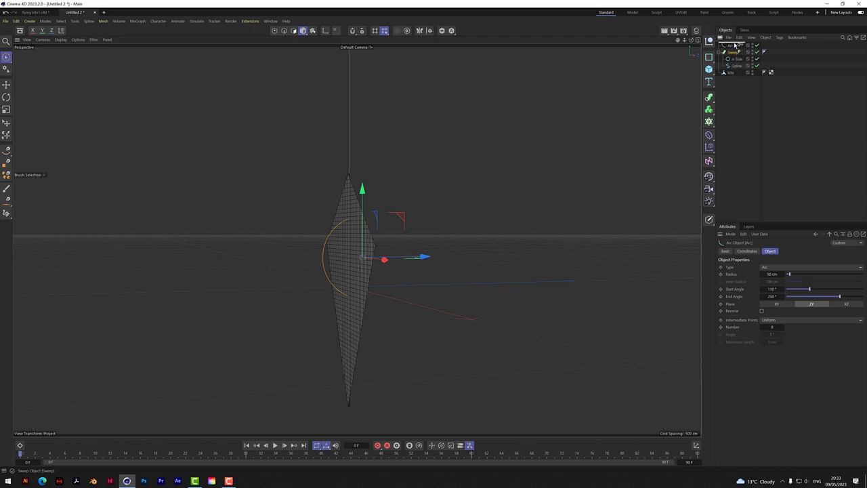
ctrl+drag(734, 44, 733, 43)
click(741, 118)
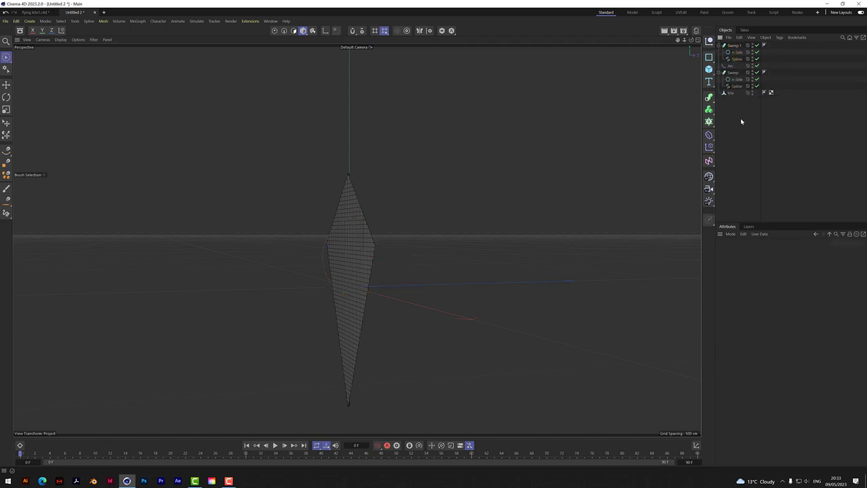
Replace the cross spline in the duplicated Sweep with the arc as the sweep path
click(737, 59)
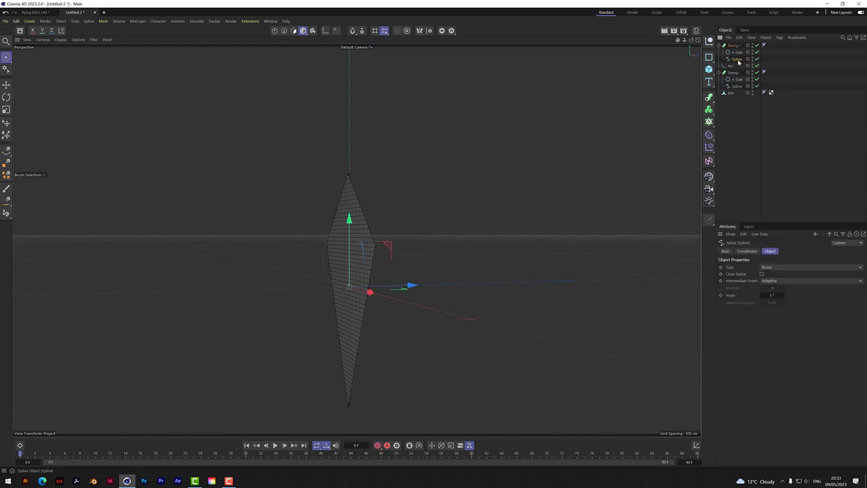
key(Delete)
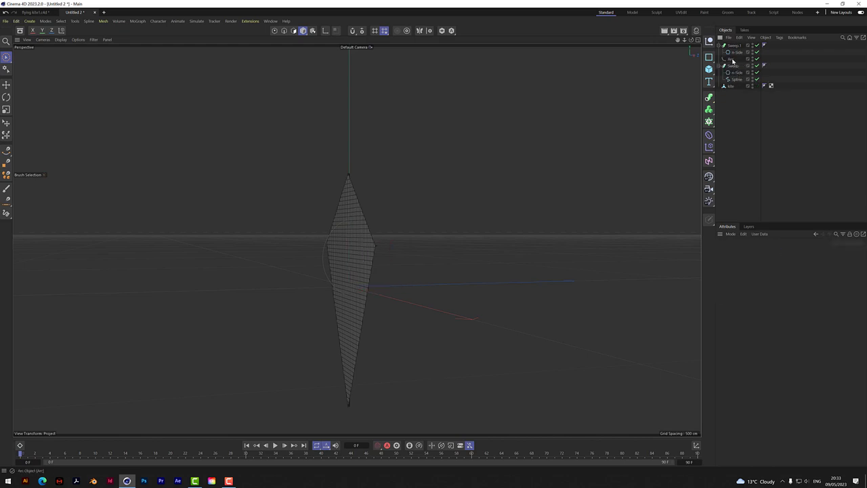
click(732, 59)
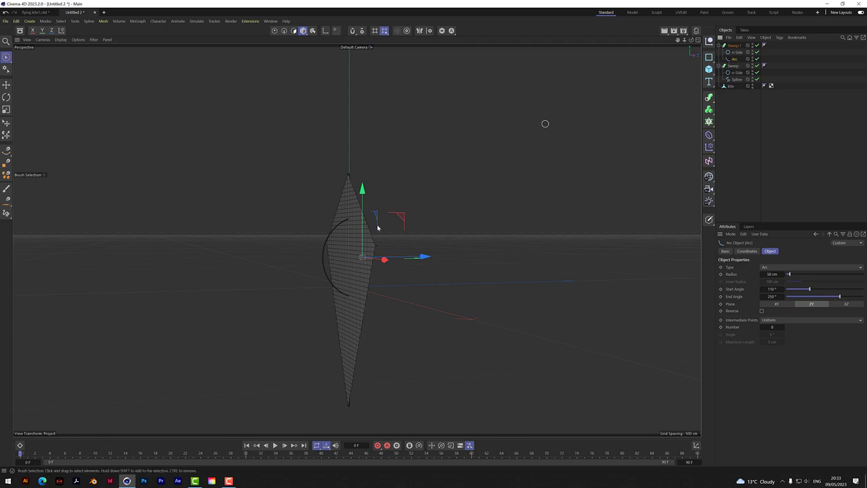
Thin the swept arc string by setting its n-Side profile radius to 0.2 cm
scroll(334, 229, up, 5)
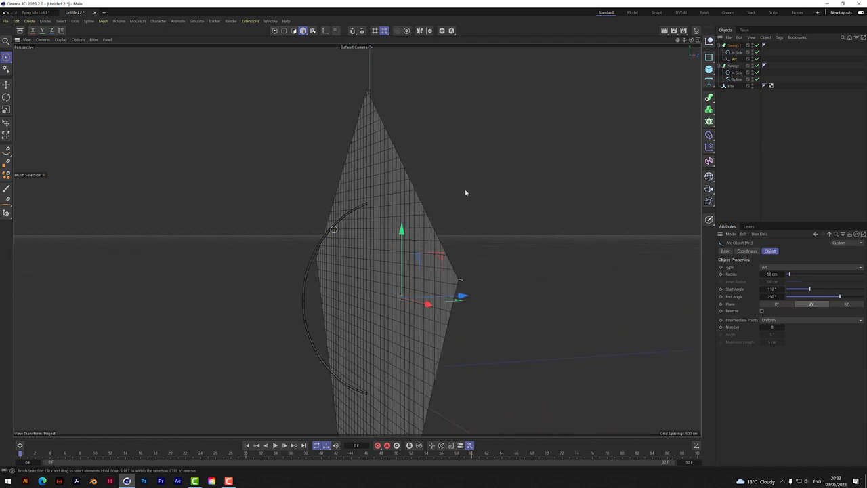
drag(691, 40, 576, 46)
alt+drag(319, 236, 356, 240)
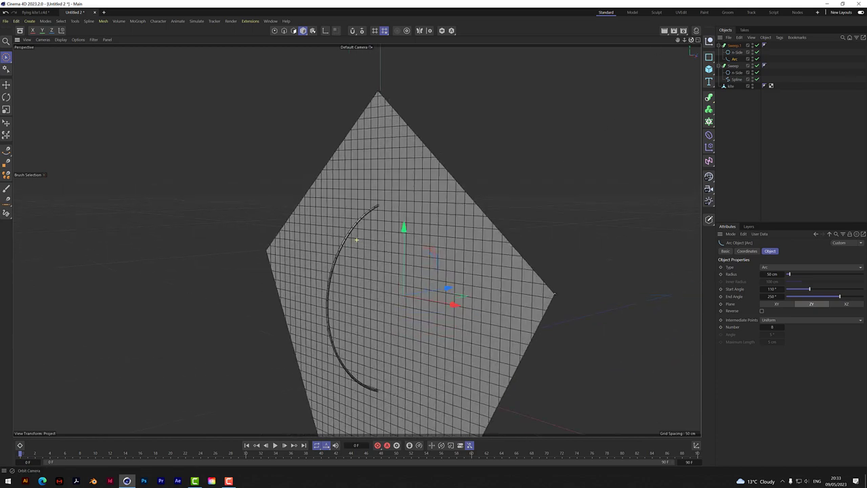
click(735, 52)
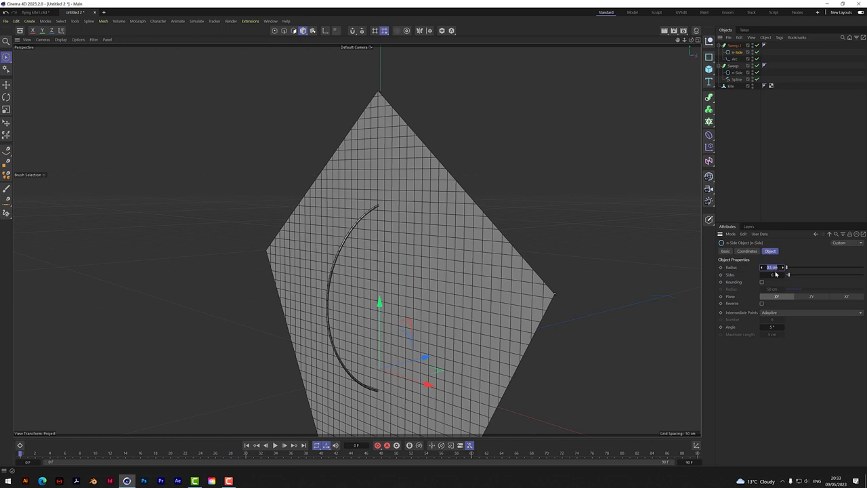
key(BackSpace)
text(.2)
key(Return)
alt+drag(367, 260, 356, 240)
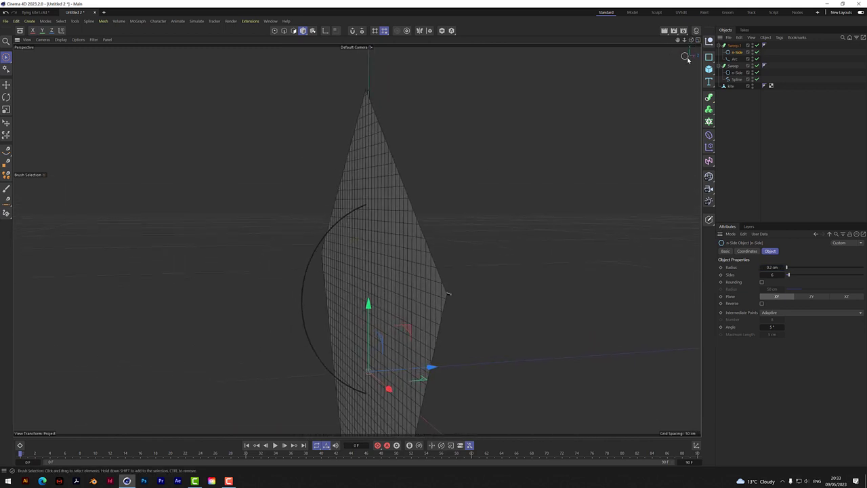
In the Right view, draw a straight two-point spline with the Spline Pen from the arc's outermost point to far below, slanting away from the kite
drag(684, 40, 657, 40)
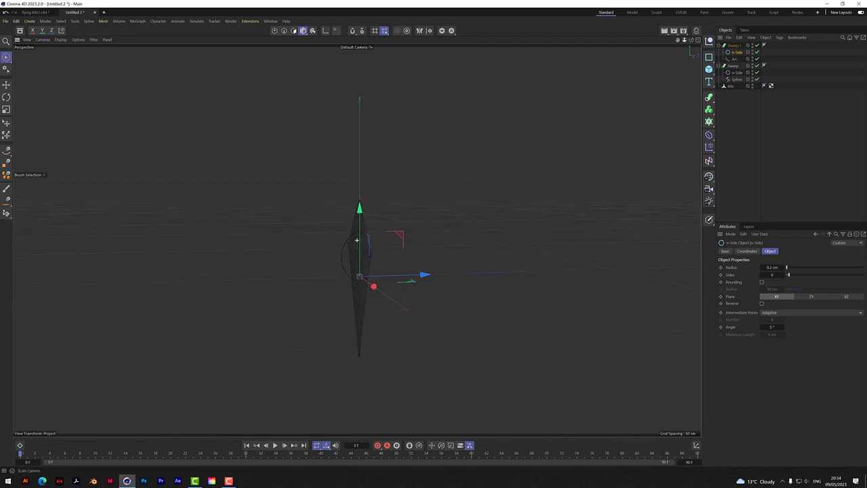
click(697, 41)
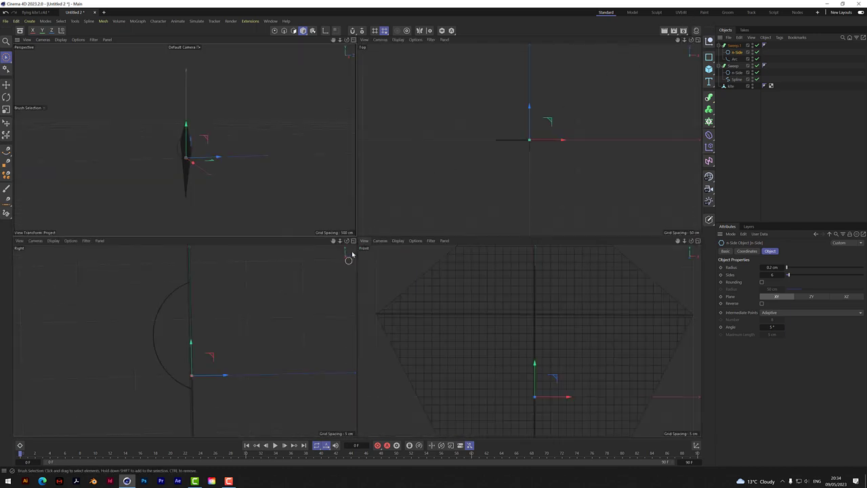
click(353, 241)
mouse_move(685, 40)
mouse_down()
mouse_move(654, 40)
mouse_move(696, 40)
mouse_up()
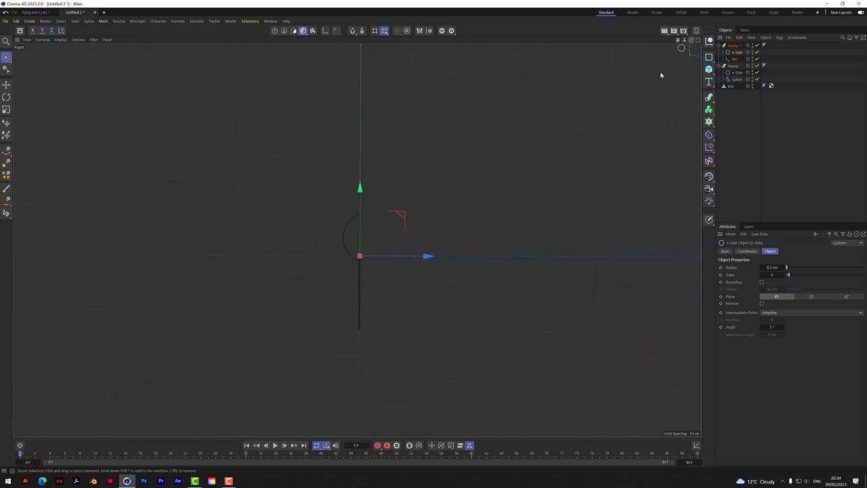
click(7, 153)
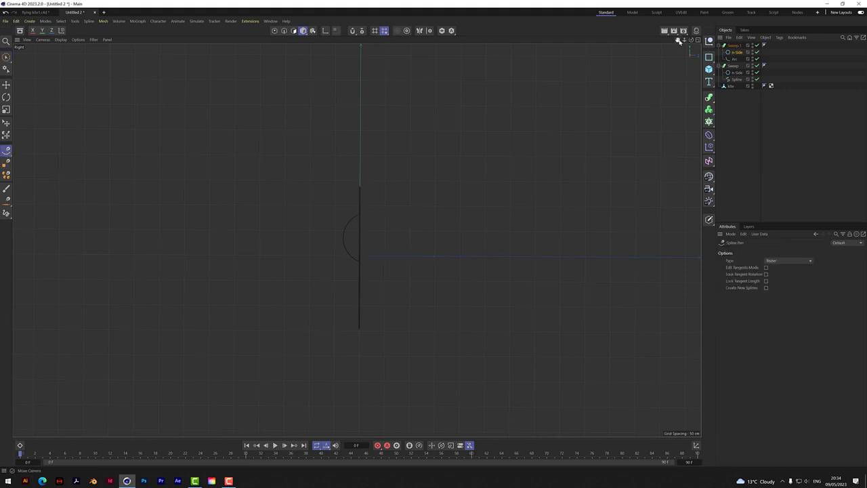
drag(678, 40, 356, 240)
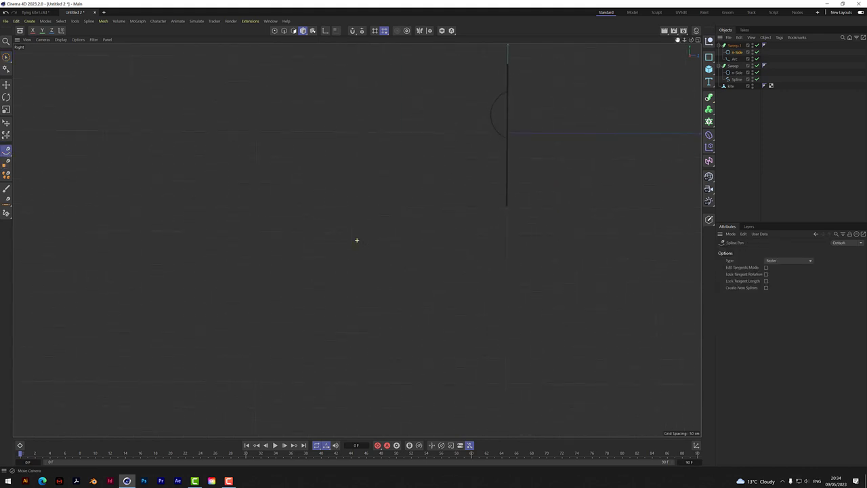
click(491, 117)
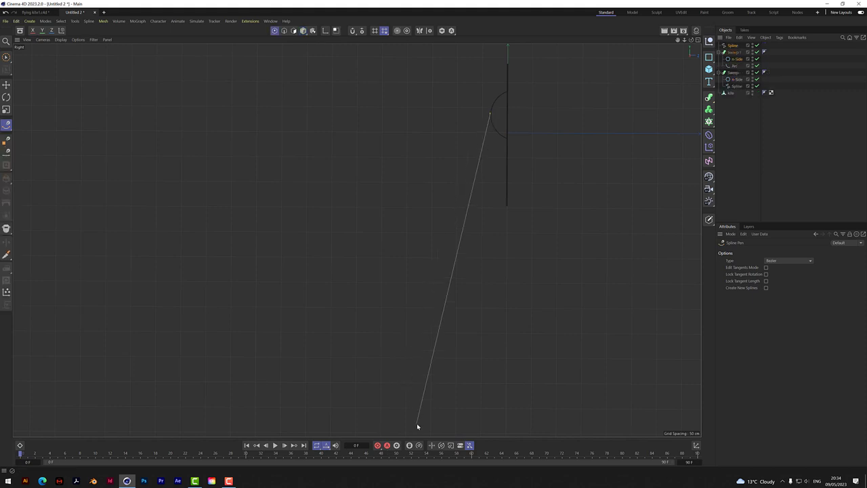
scroll(418, 427, down, 2)
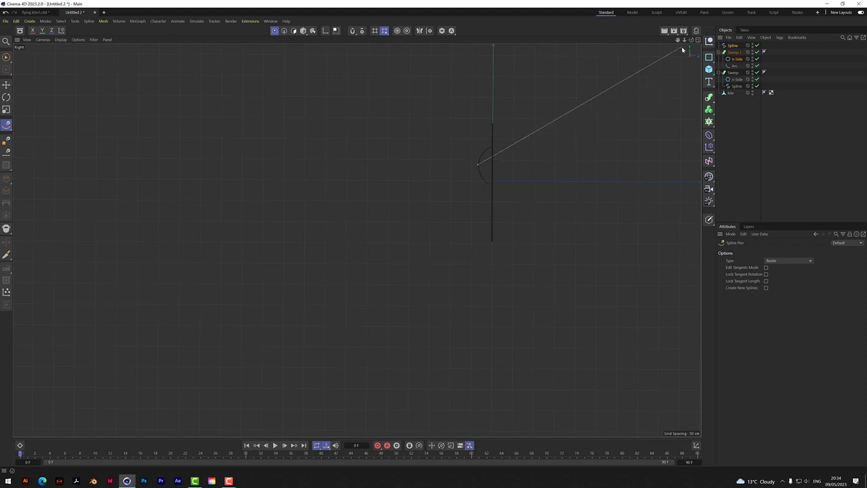
drag(685, 39, 355, 240)
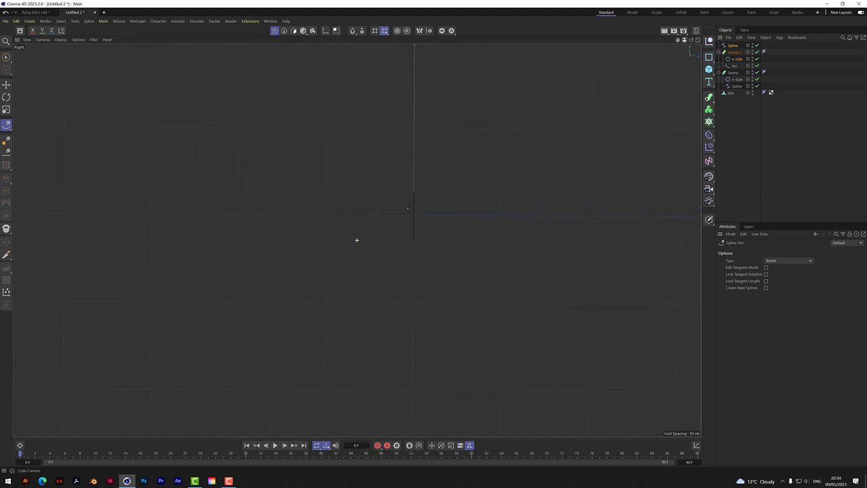
click(363, 414)
click(6, 56)
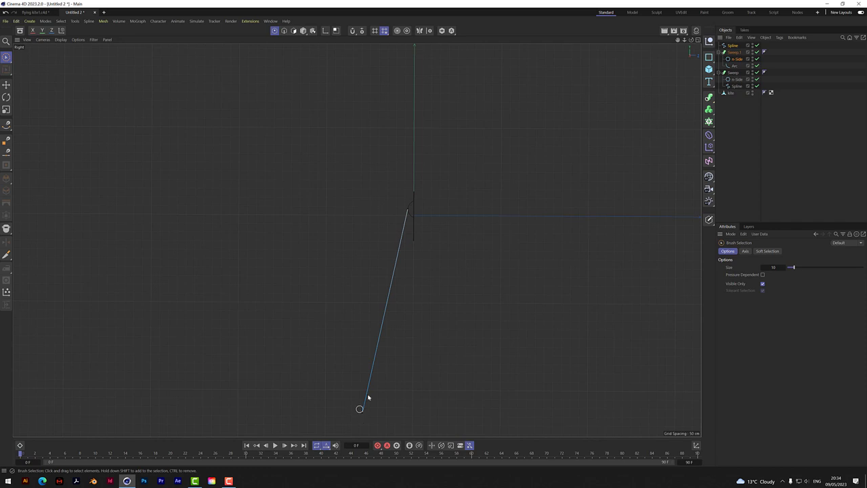
Return to the Perspective view and rename the cross frame's Sweep as frame
click(697, 39)
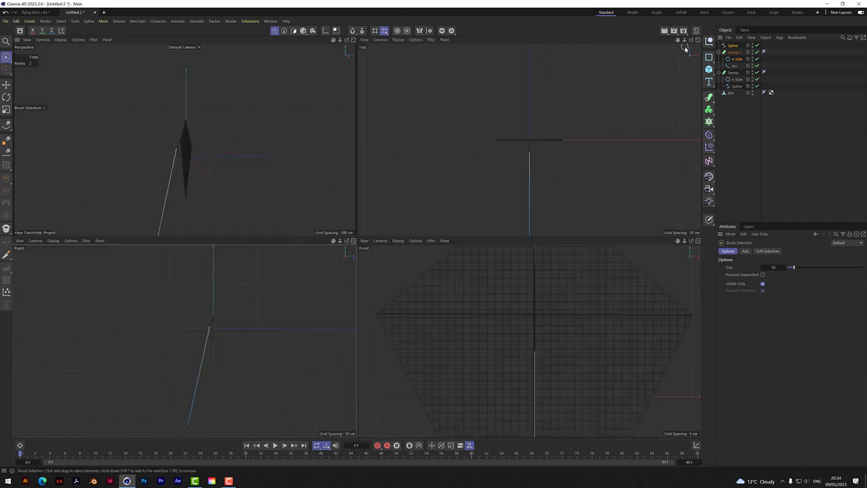
click(352, 39)
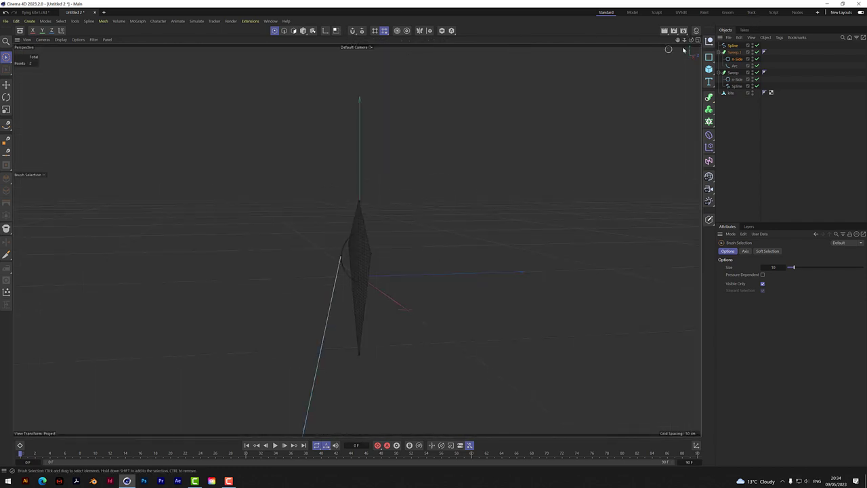
drag(690, 40, 855, 84)
drag(782, 41, 823, 41)
drag(691, 40, 686, 39)
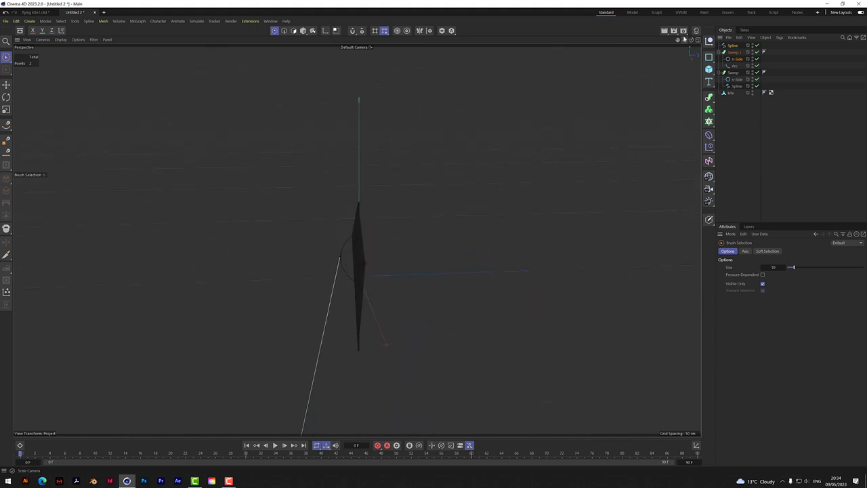
click(720, 53)
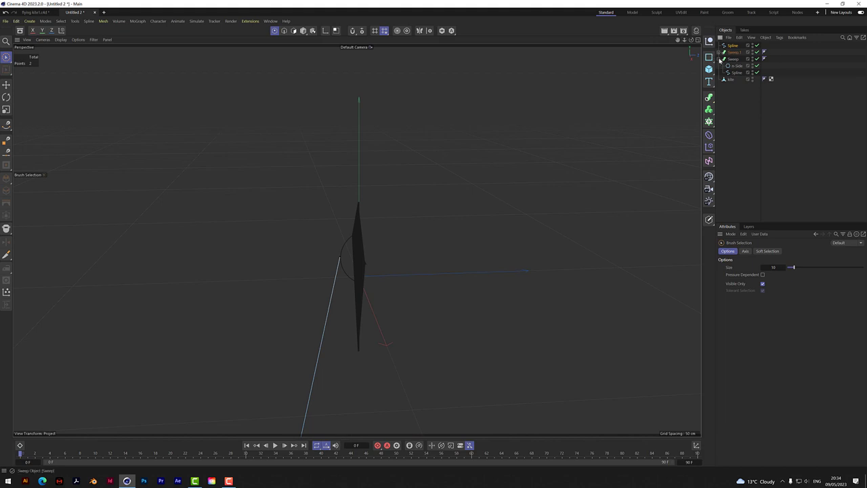
click(734, 60)
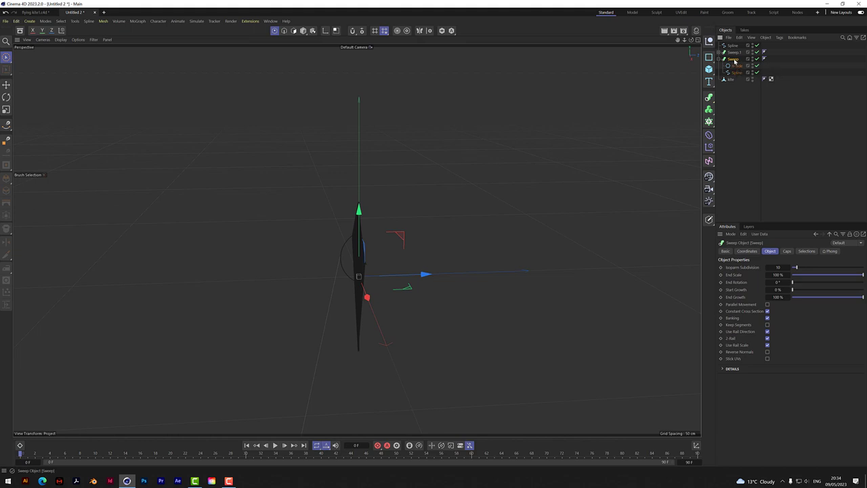
double_click(734, 60)
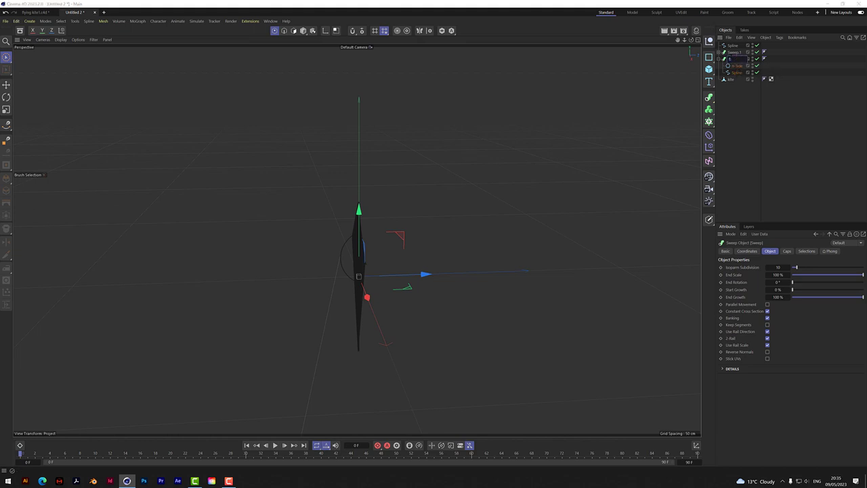
text(frame)
key(Return)
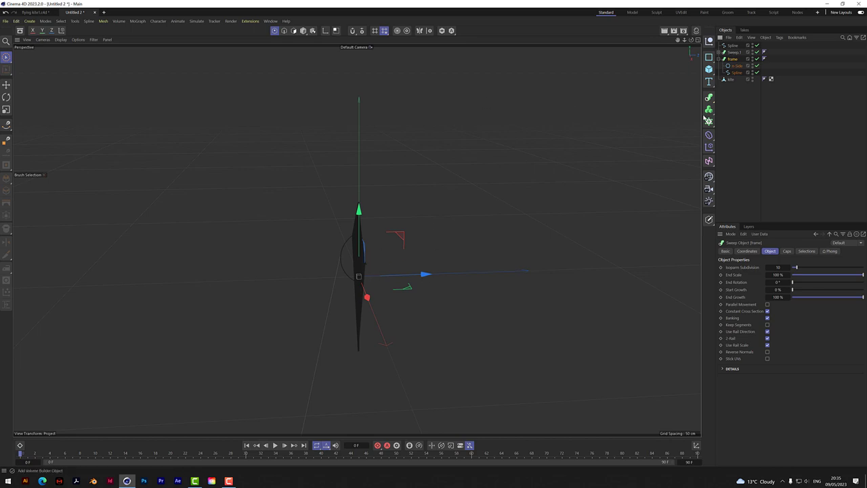
Rename the arc string's Sweep as cord
double_click(734, 53)
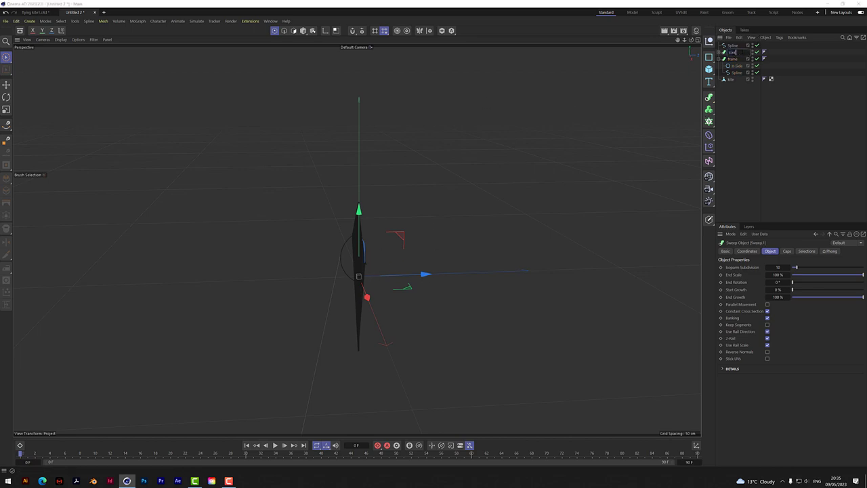
key(Return)
click(730, 62)
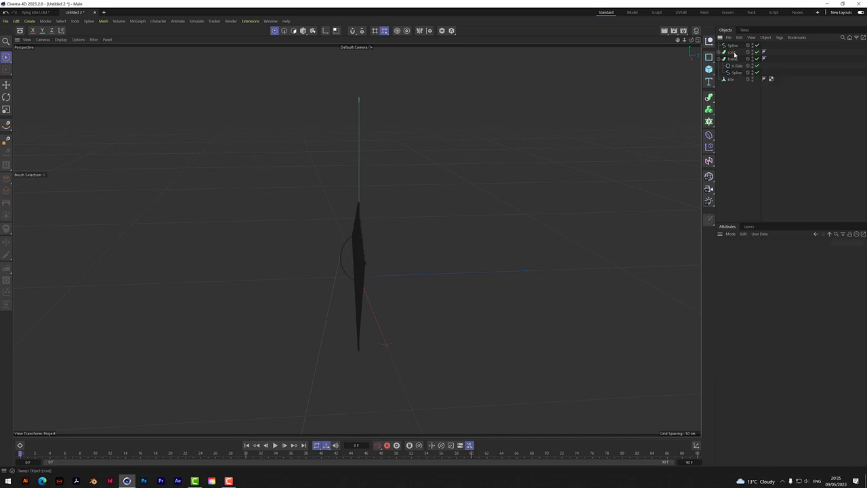
Duplicate the cord Sweep above the loose spline and rename the copy as main line
ctrl+drag(734, 53, 734, 44)
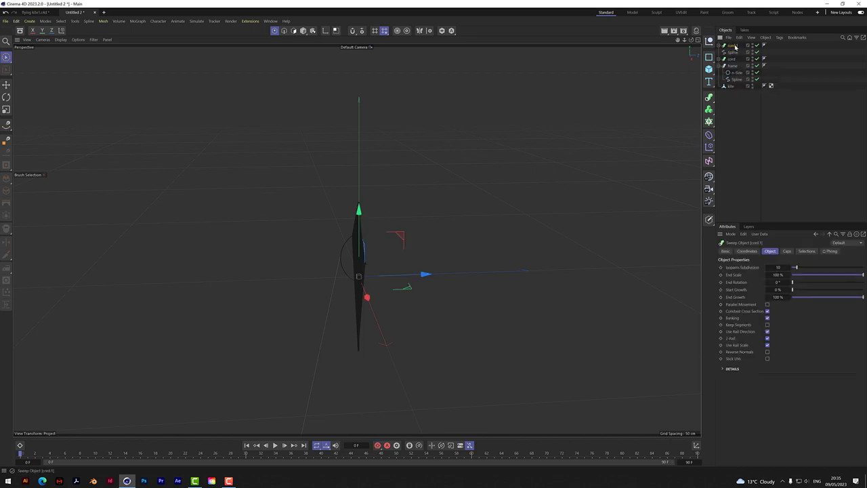
double_click(734, 45)
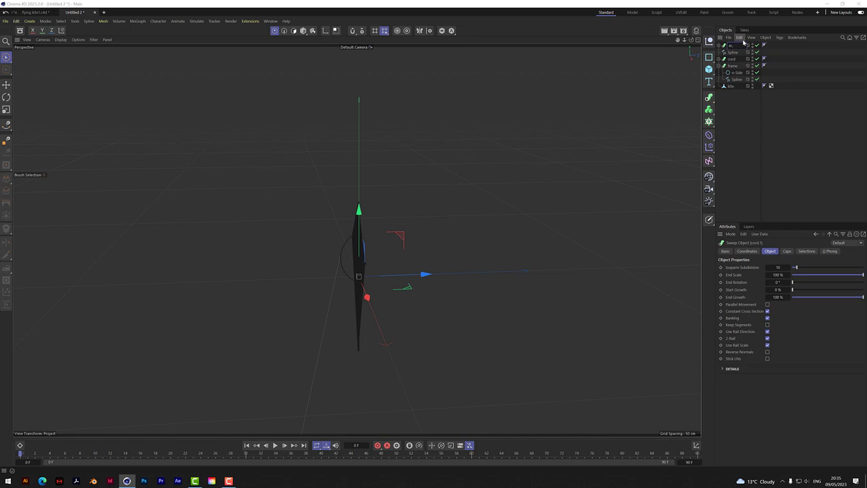
text(main line)
key(Return)
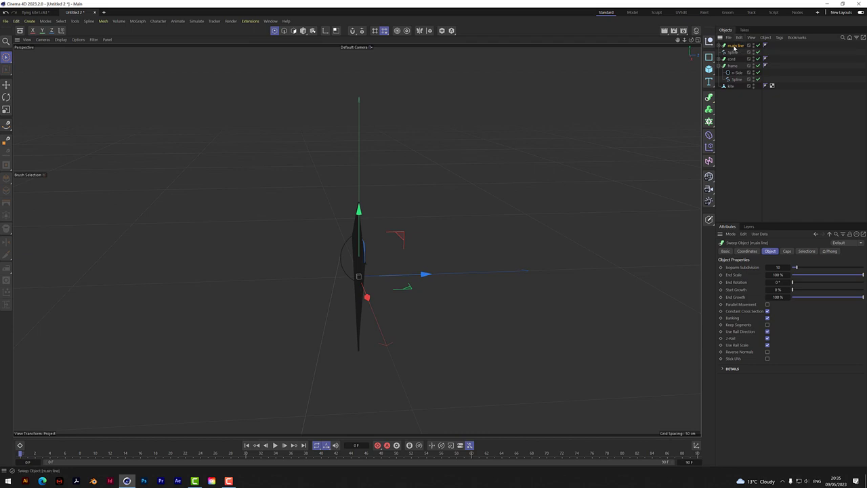
double_click(734, 45)
key(BackSpace)
click(747, 110)
Replace the arc inside the main line Sweep with the straight slanted spline as its path
click(719, 45)
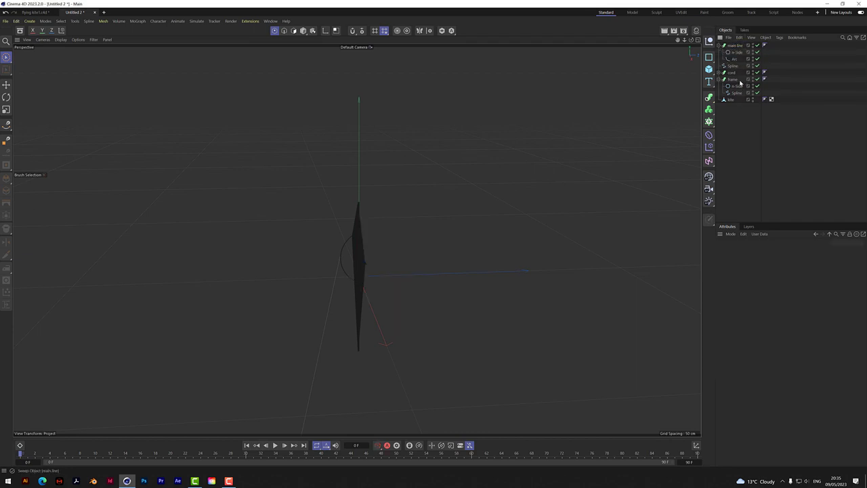
click(735, 59)
key(Delete)
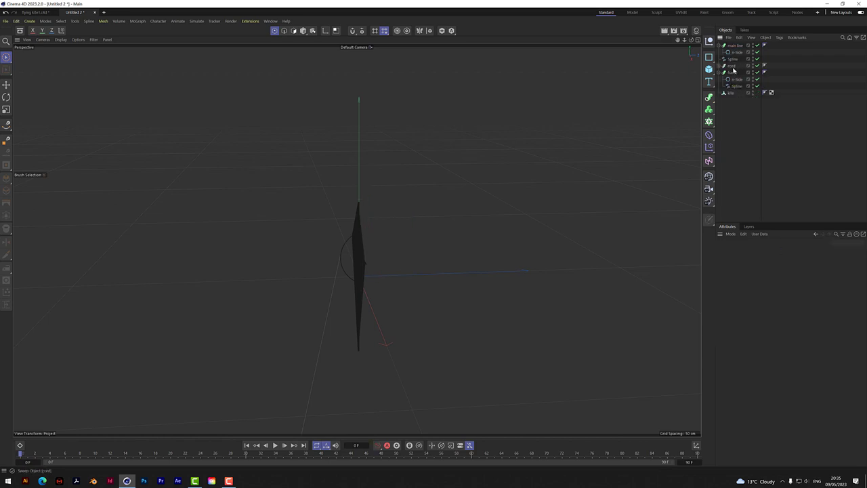
click(734, 59)
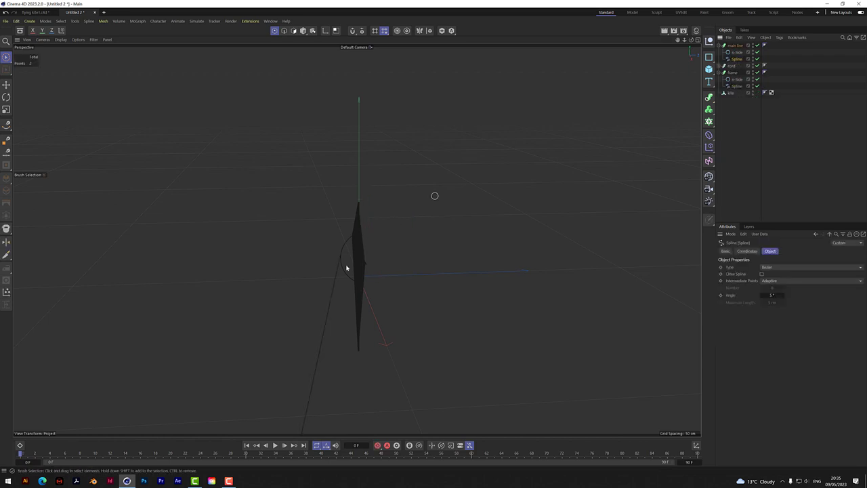
Add a Rope simulation tag to the spline inside the main line Sweep
scroll(339, 261, up, 10)
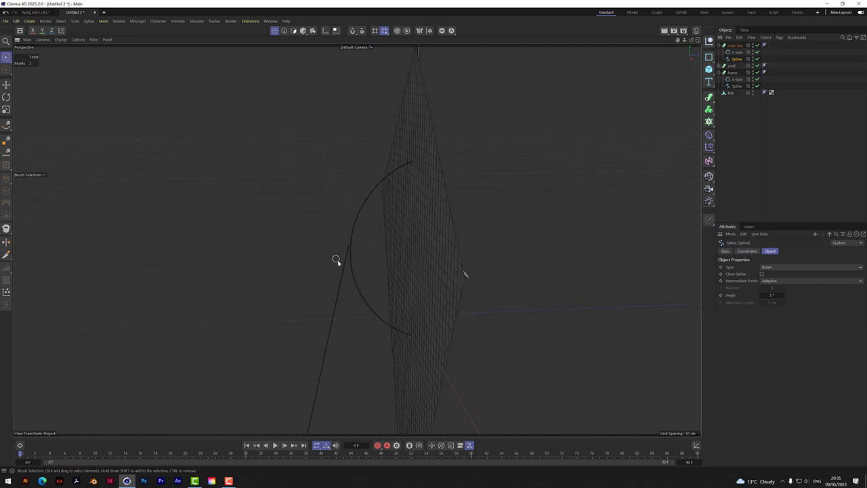
scroll(338, 255, up, 3)
scroll(406, 214, down, 1)
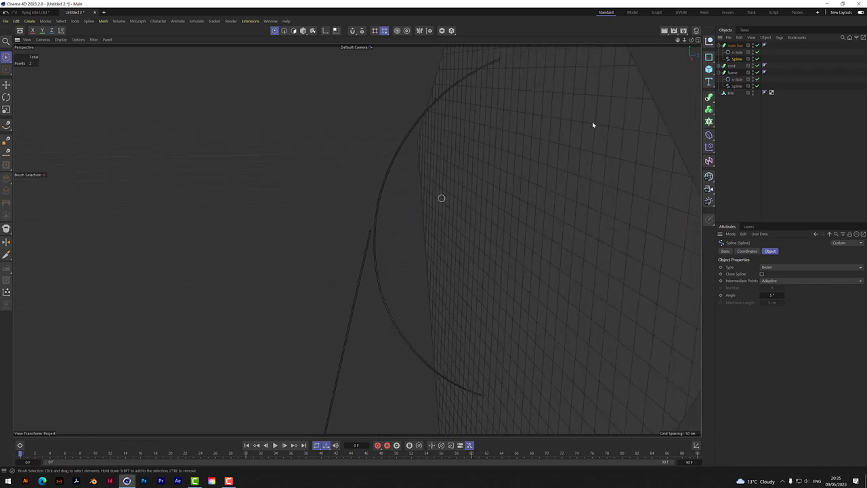
drag(684, 40, 542, 39)
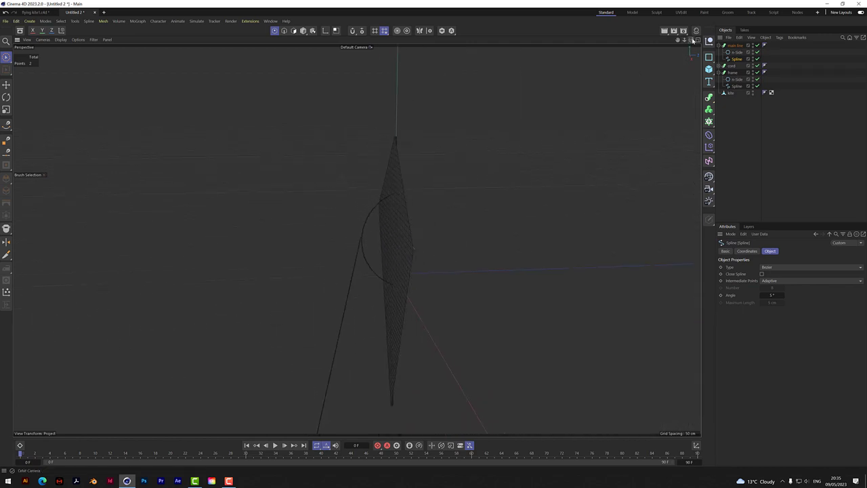
drag(690, 40, 596, 40)
alt+drag(356, 239, 357, 240)
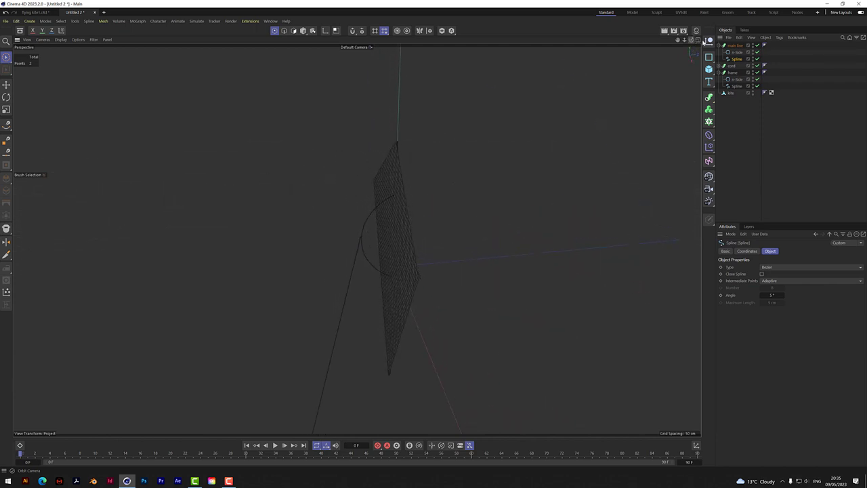
click(741, 110)
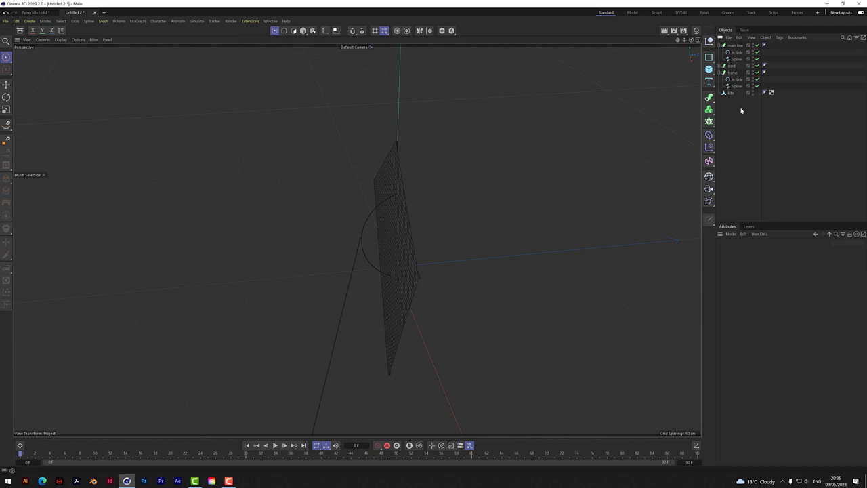
right_click(739, 61)
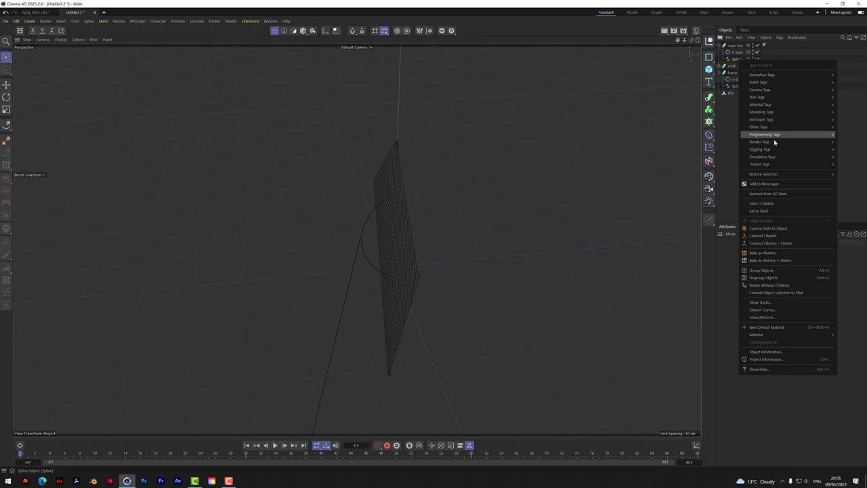
mouse_move(768, 156)
click(715, 168)
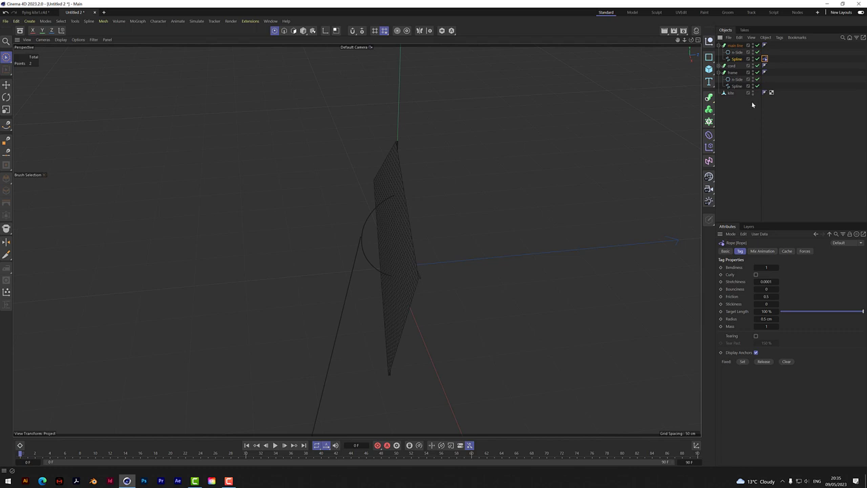
Expand the cord Sweep and add a Rope simulation tag to the arc inside it
click(720, 67)
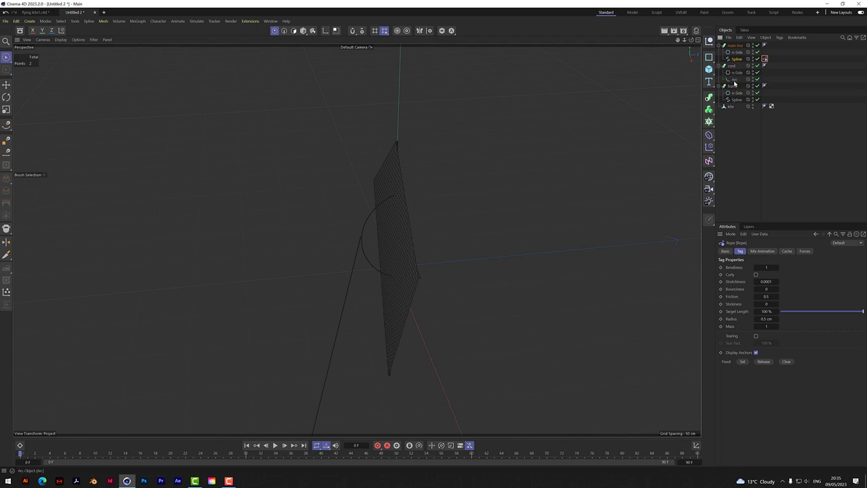
click(734, 80)
right_click(734, 80)
mouse_move(765, 178)
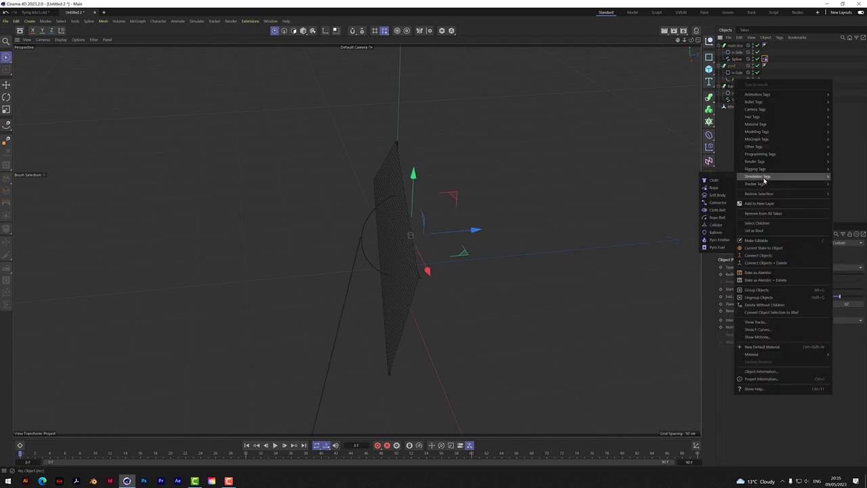
click(715, 189)
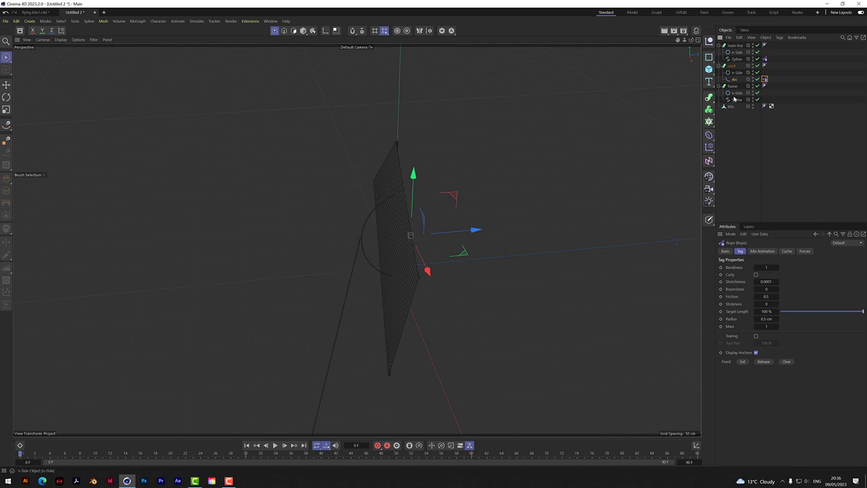
Add a Rope simulation tag to the spline inside the frame Sweep
drag(691, 39, 589, 42)
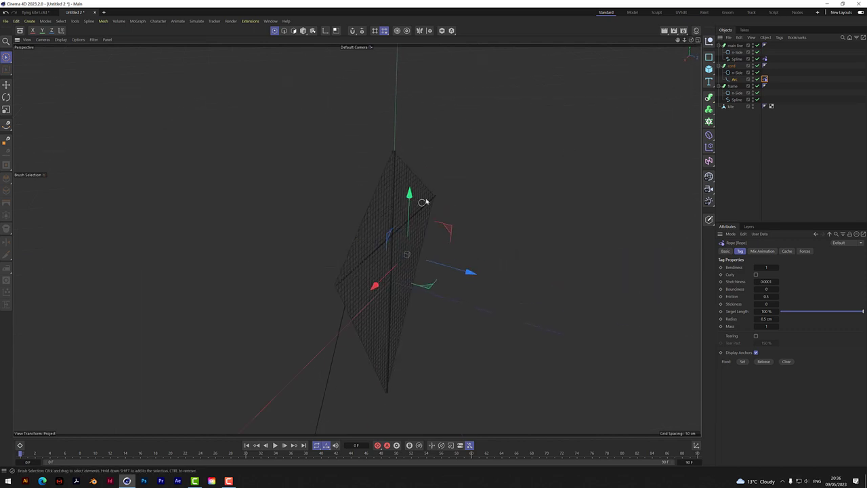
click(734, 100)
right_click(736, 100)
mouse_move(765, 202)
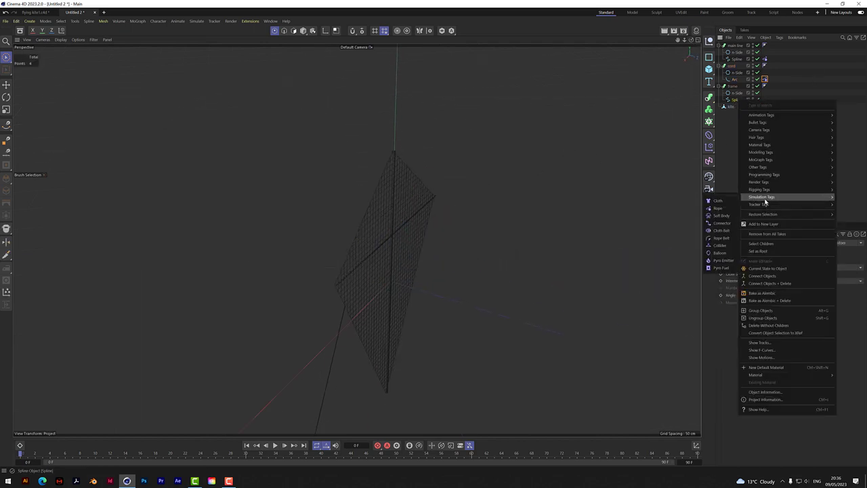
click(728, 210)
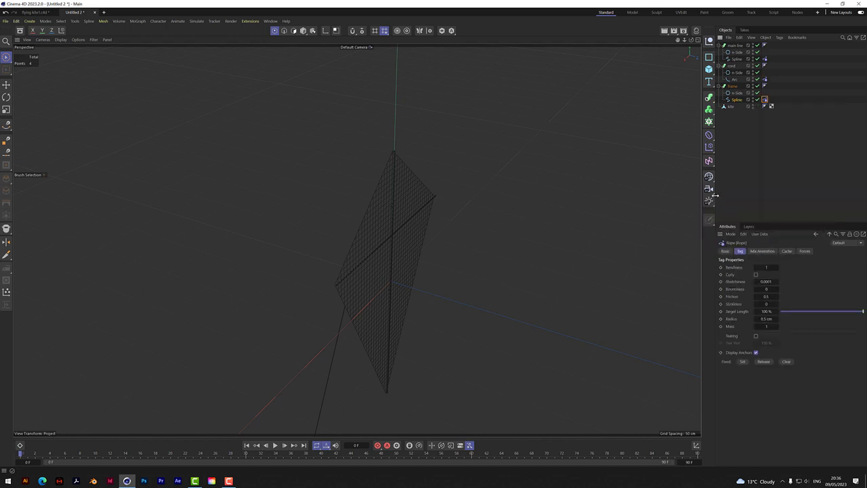
Add a Cloth simulation tag to the kite mesh
click(729, 106)
right_click(730, 107)
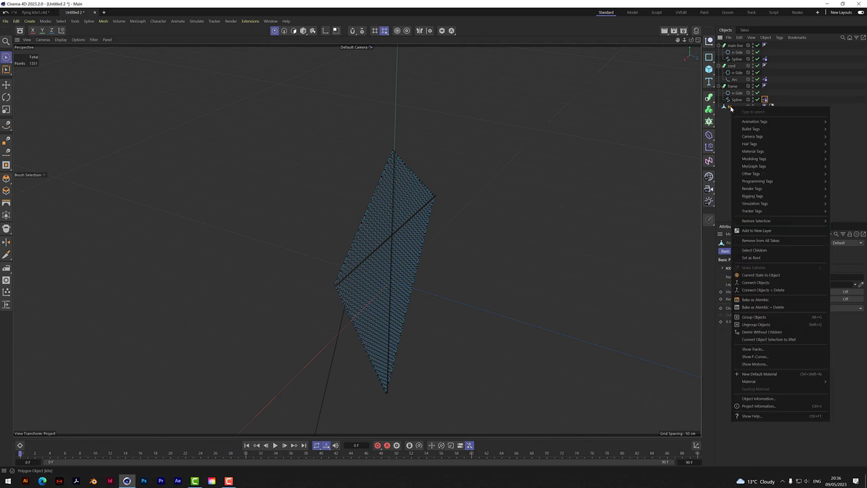
mouse_move(756, 206)
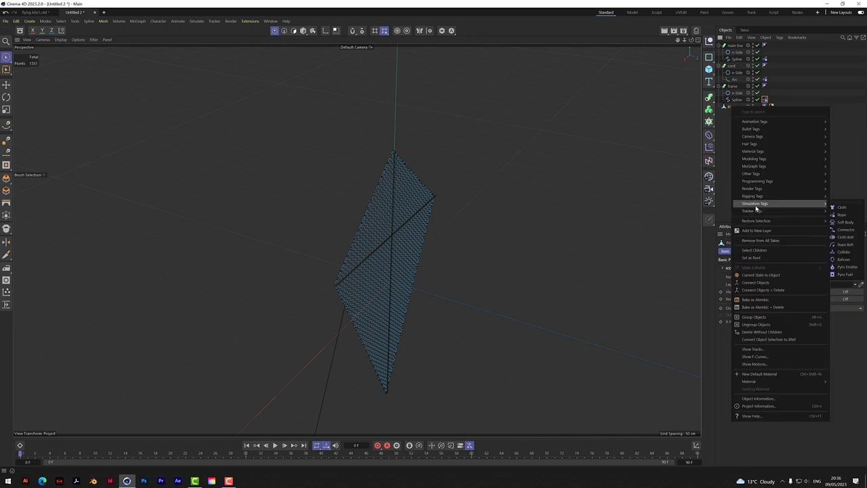
click(841, 207)
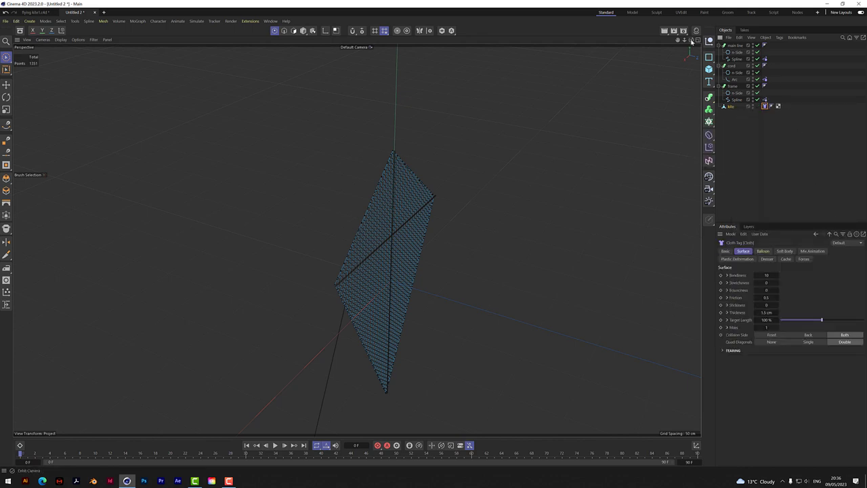
Switch to polygon mode and hide the kite mesh in both the viewport and the render
drag(691, 40, 769, 39)
click(306, 31)
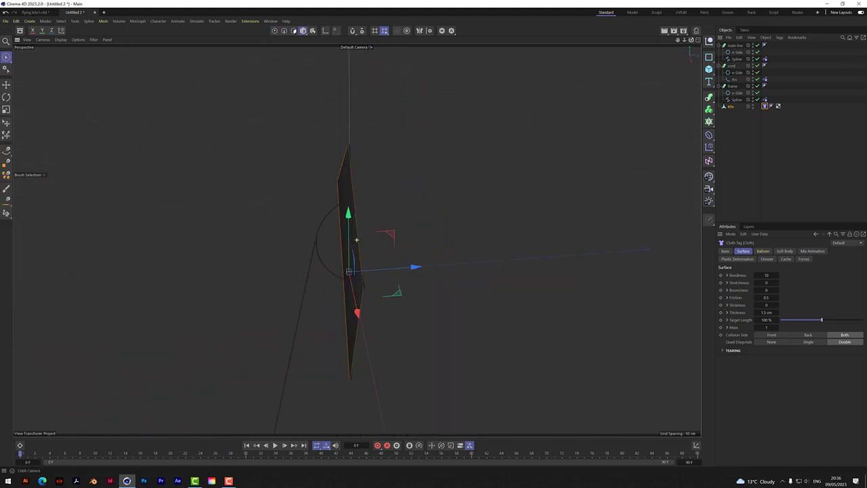
drag(655, 41, 633, 40)
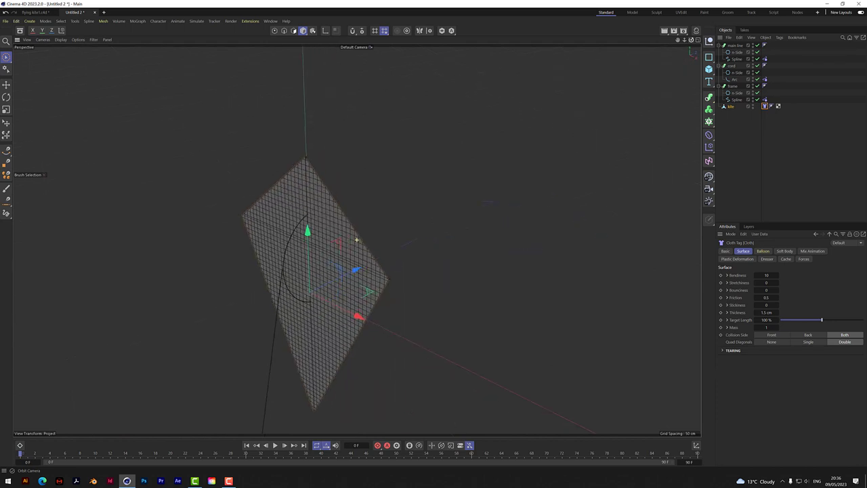
drag(634, 41, 620, 41)
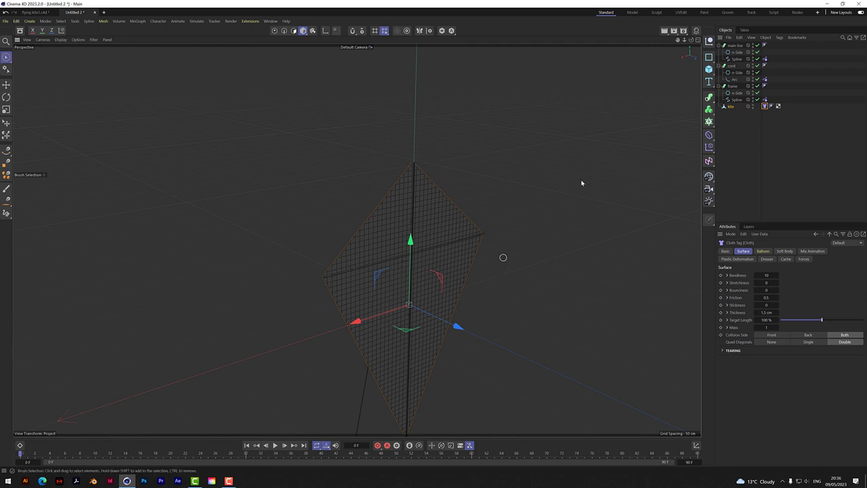
alt+drag(503, 258, 315, 232)
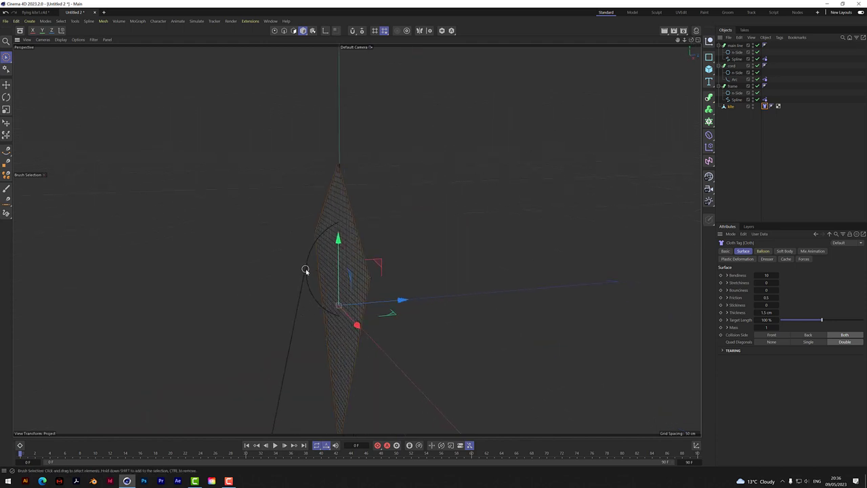
scroll(305, 269, up, 3)
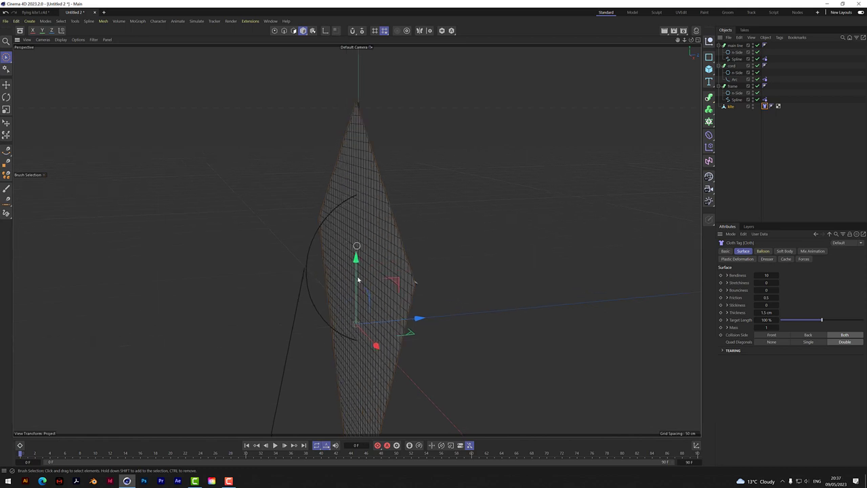
alt+drag(592, 141, 540, 163)
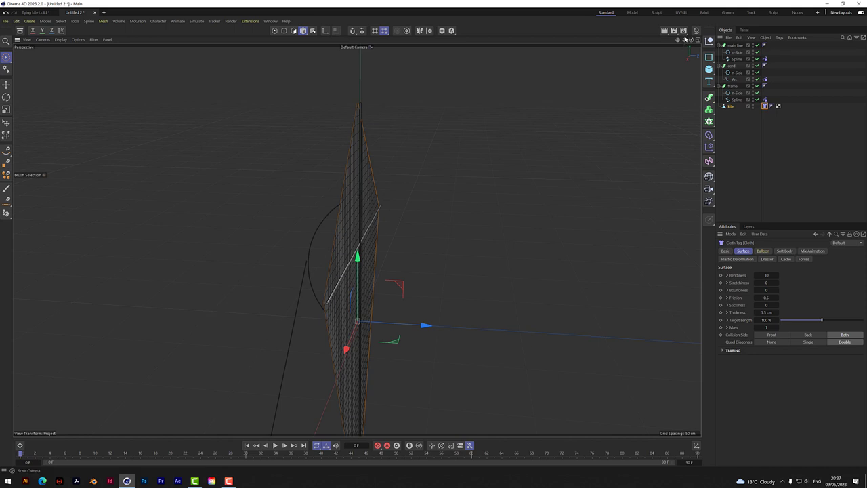
alt+drag(440, 189, 367, 189)
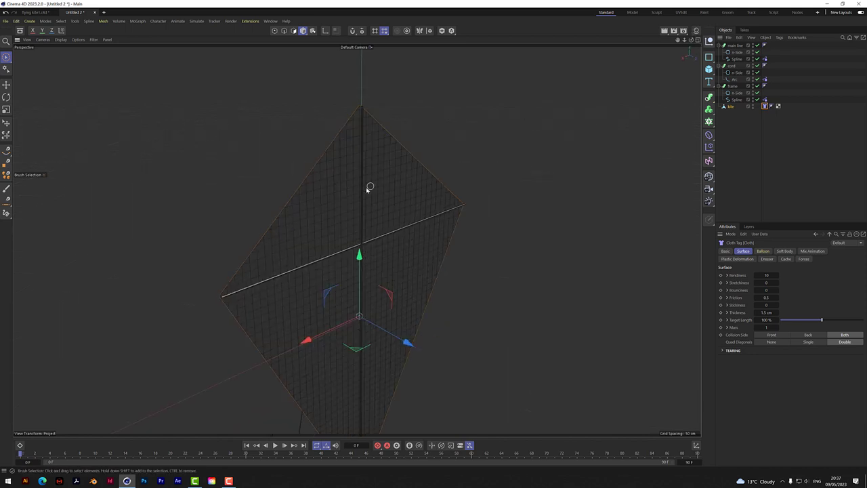
alt+drag(485, 244, 449, 290)
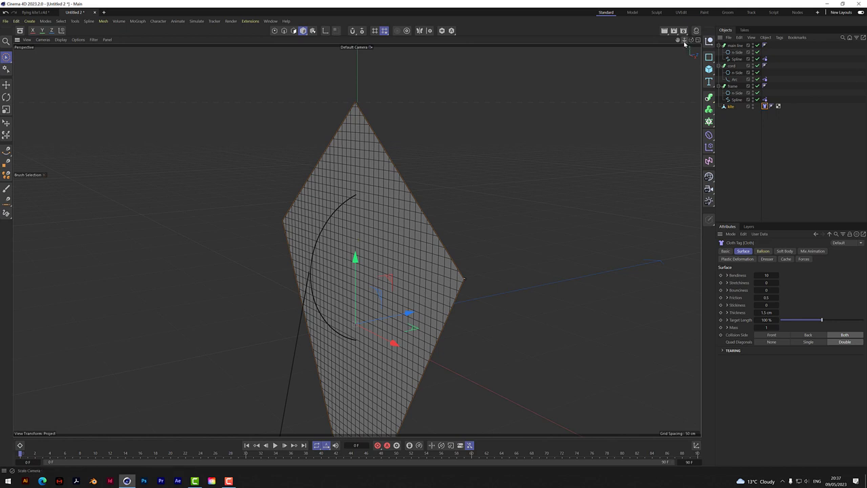
click(752, 107)
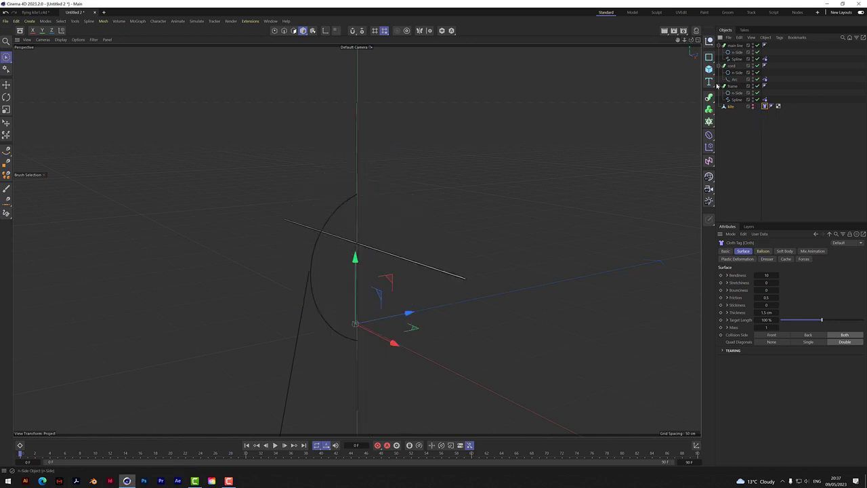
Add a Connector simulation tag to the arc inside the cord Sweep
drag(691, 40, 673, 40)
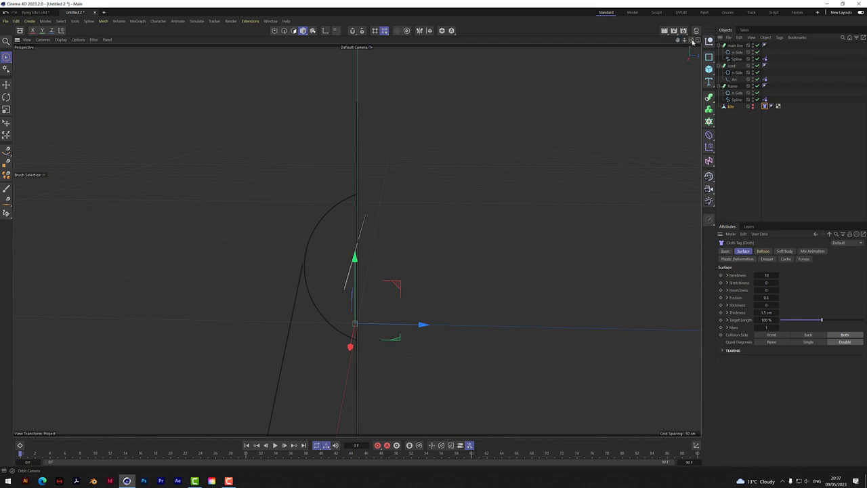
drag(691, 40, 738, 40)
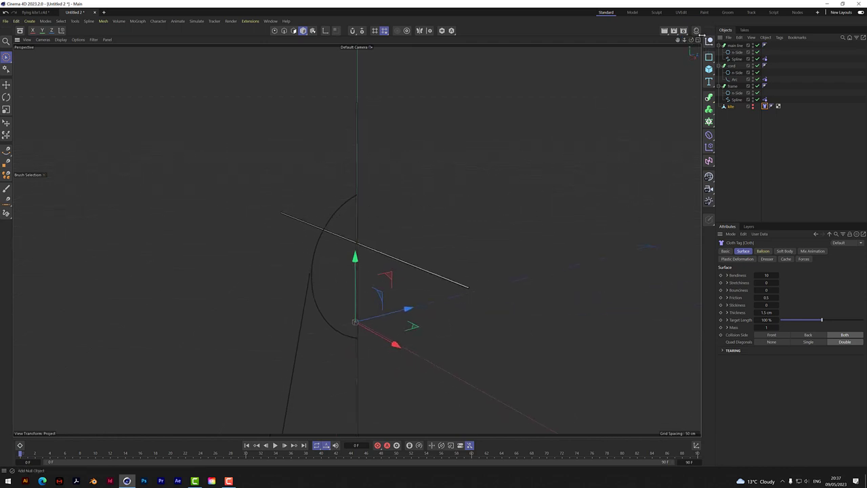
alt+drag(465, 306, 356, 239)
drag(691, 40, 637, 33)
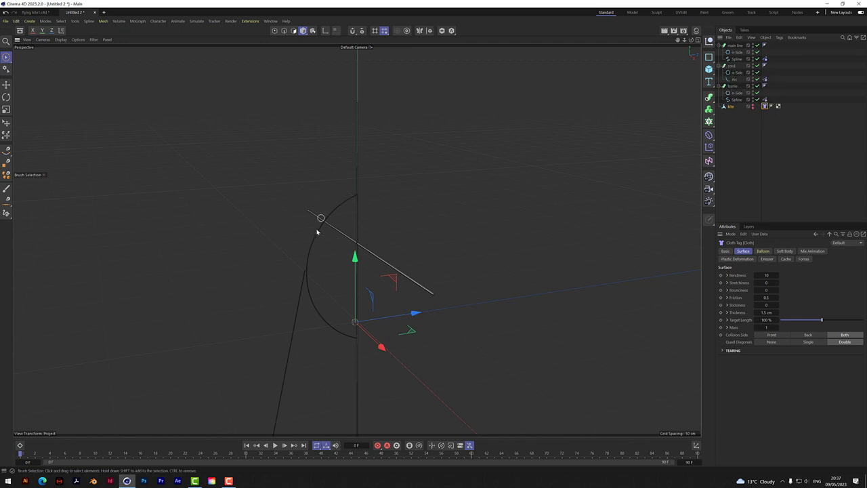
click(736, 82)
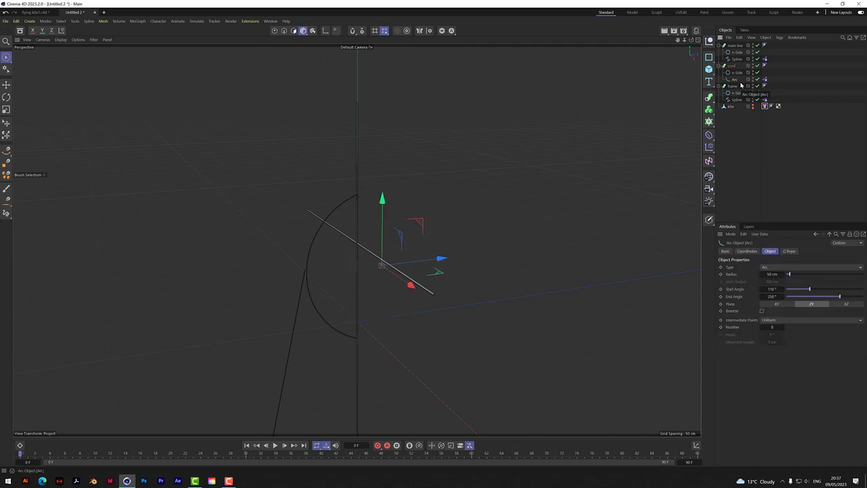
right_click(736, 81)
mouse_move(758, 176)
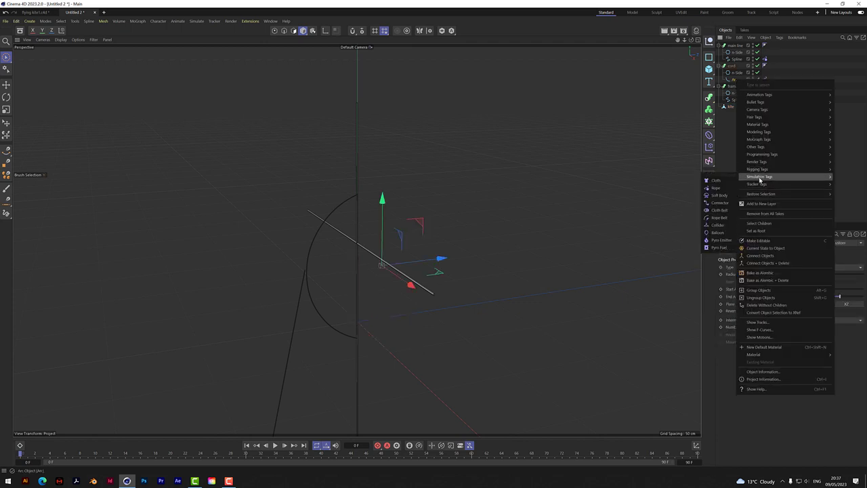
click(719, 202)
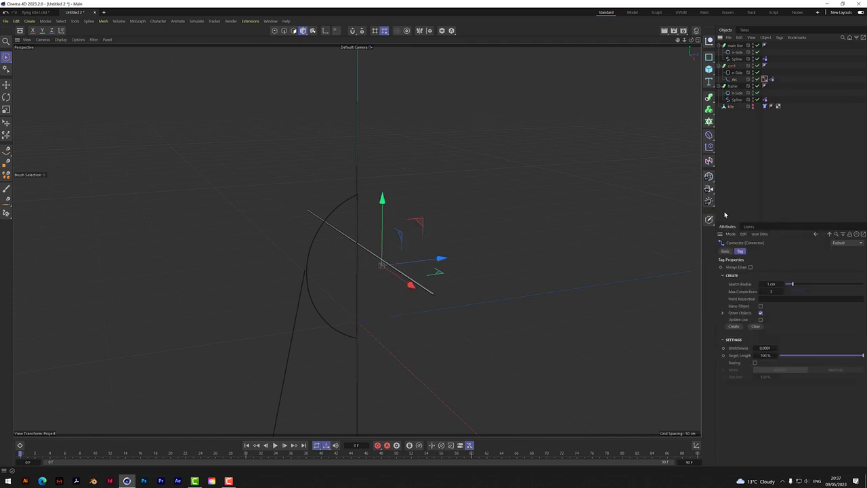
Enable Update Live on the arc's Connector tag and set its search radius to 3.24 cm
click(761, 320)
drag(771, 284, 775, 284)
scroll(305, 273, up, 3)
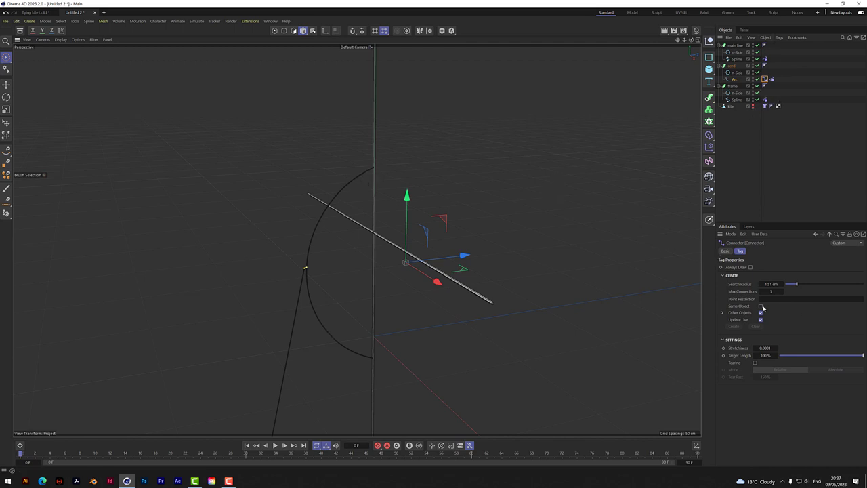
drag(771, 284, 785, 284)
scroll(373, 169, up, 3)
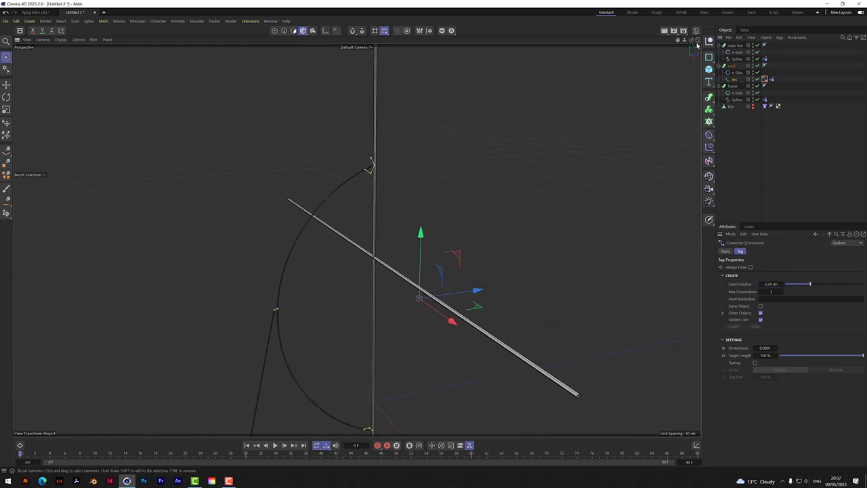
alt+drag(370, 167, 356, 240)
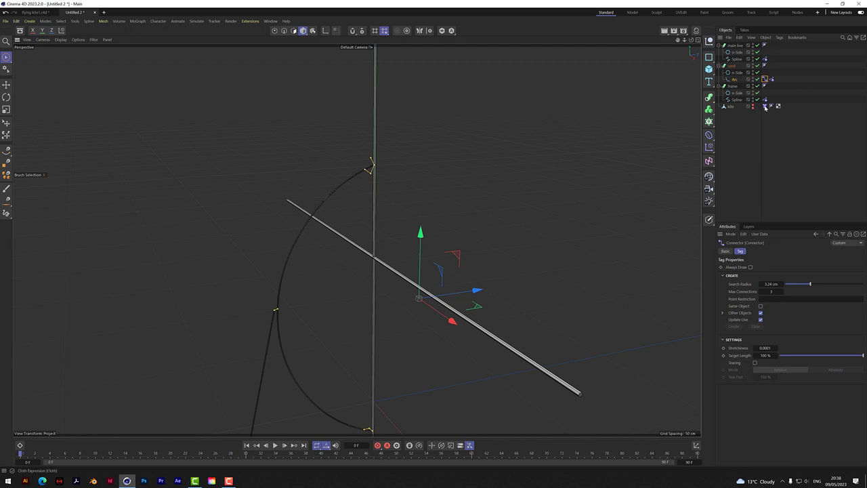
Disable the kite's Cloth tag in its basic properties
click(765, 106)
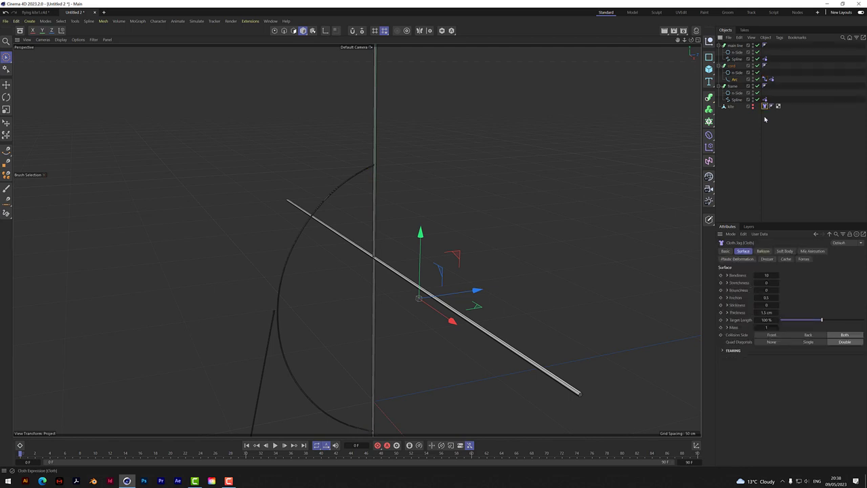
click(726, 251)
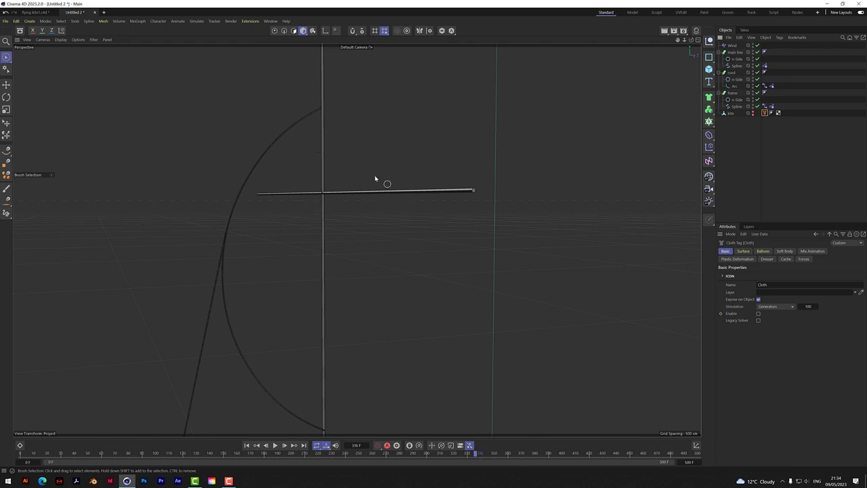
Set the intermediate points of the spline inside the frame Sweep to Uniform
scroll(321, 106, up, 2)
alt+drag(325, 103, 325, 100)
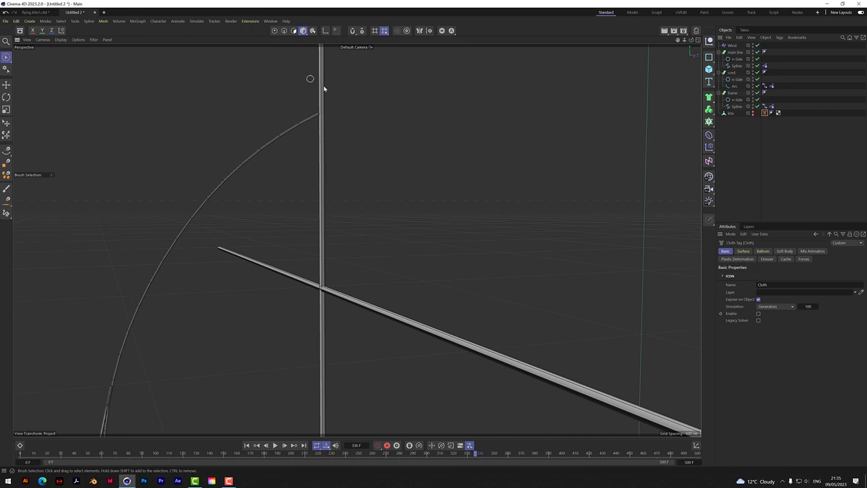
mouse_move(684, 40)
mouse_down()
mouse_move(616, 40)
mouse_move(682, 40)
mouse_up()
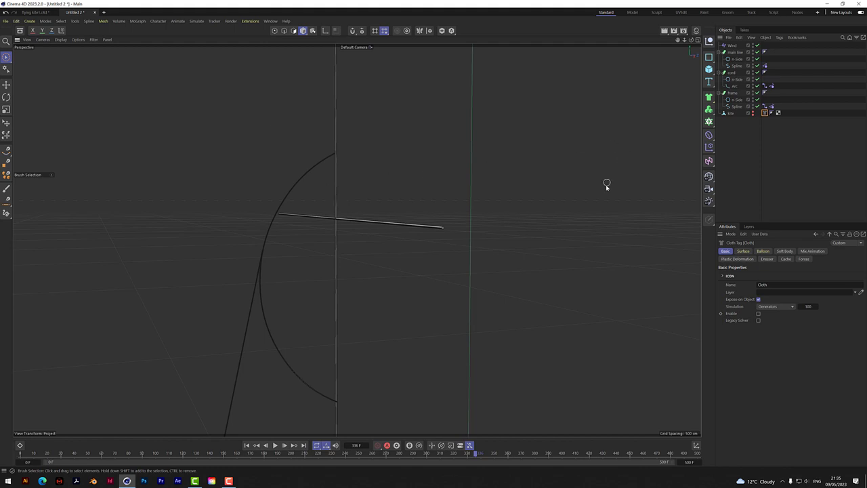
click(737, 106)
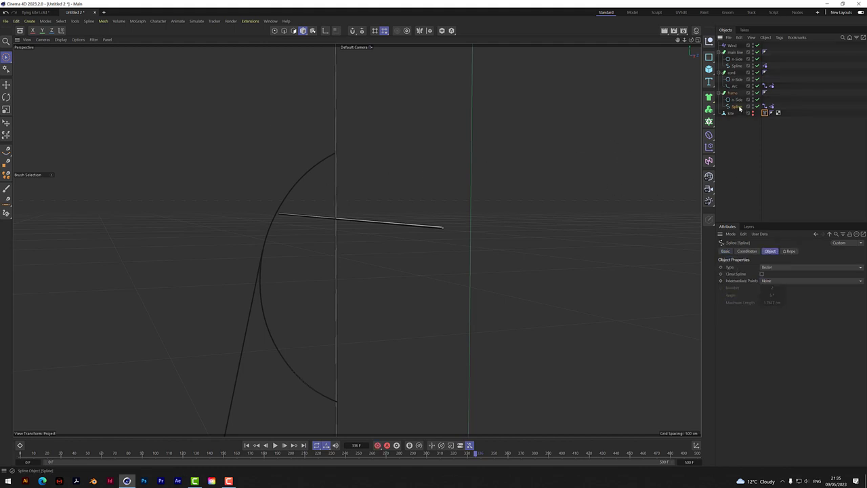
click(771, 281)
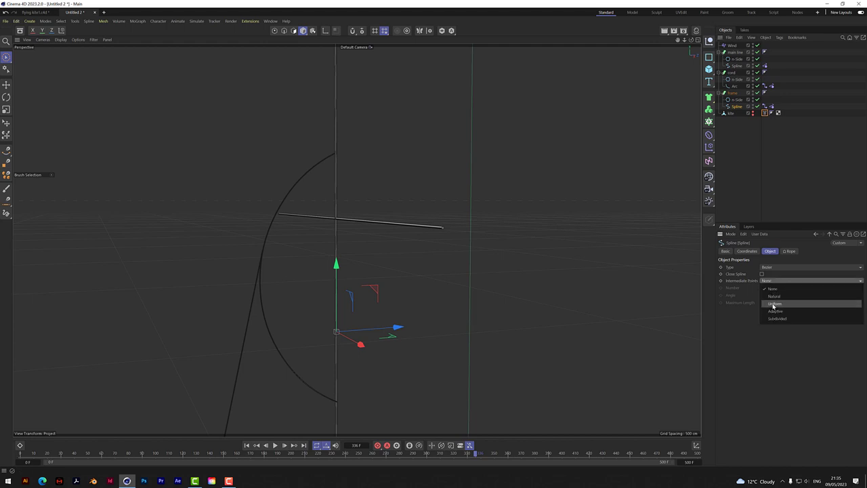
click(772, 304)
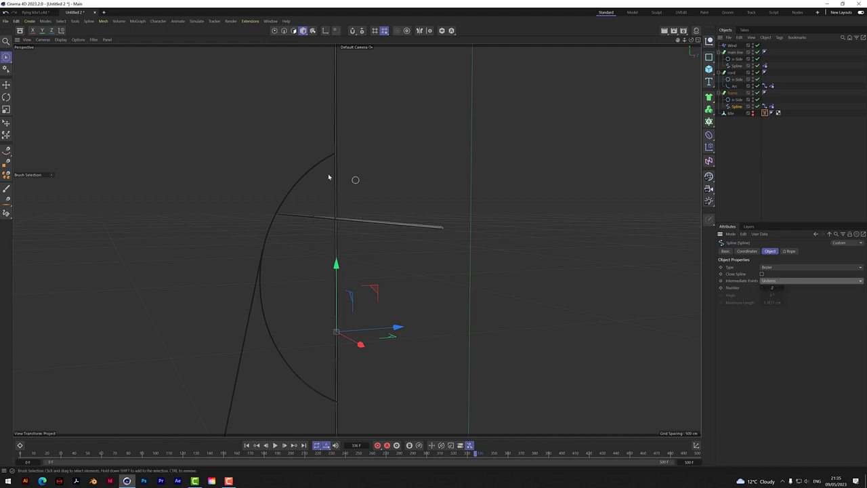
scroll(338, 130, up, 3)
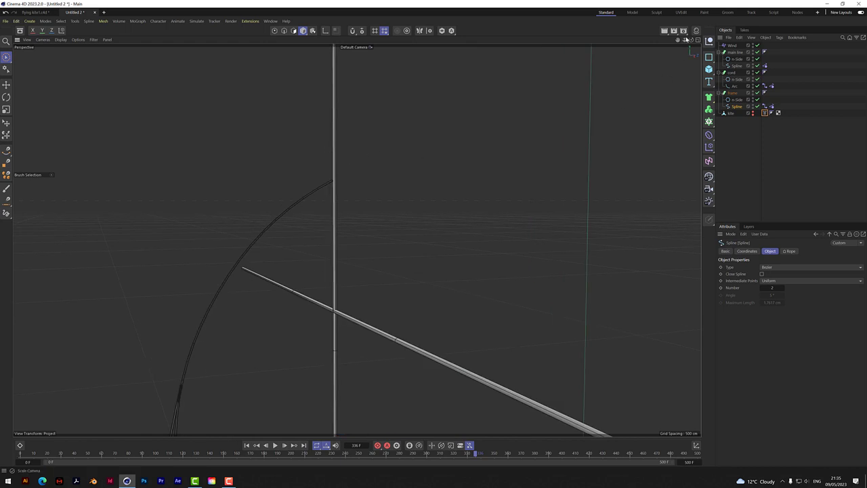
Examine where the cord arc and the crossbar meet the kite frame's vertical spar
mouse_move(357, 224)
alt+middle_down()
mouse_move(385, 329)
mouse_move(390, 255)
alt+middle_up()
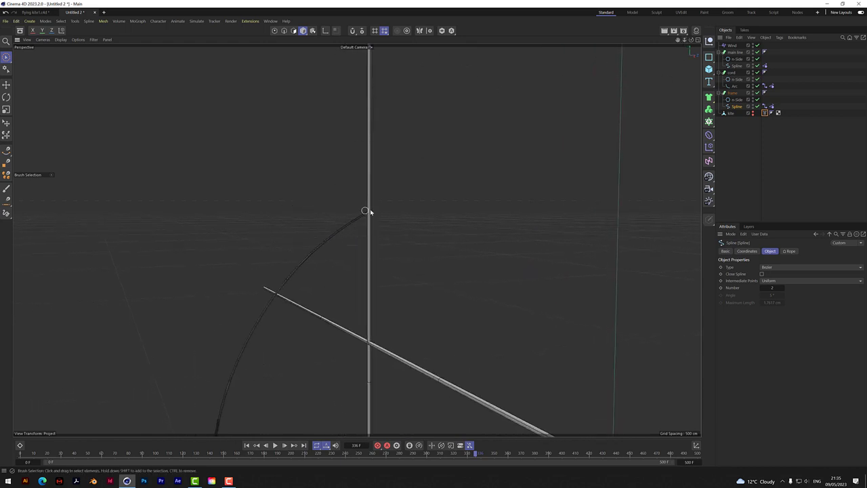
scroll(370, 210, up, 3)
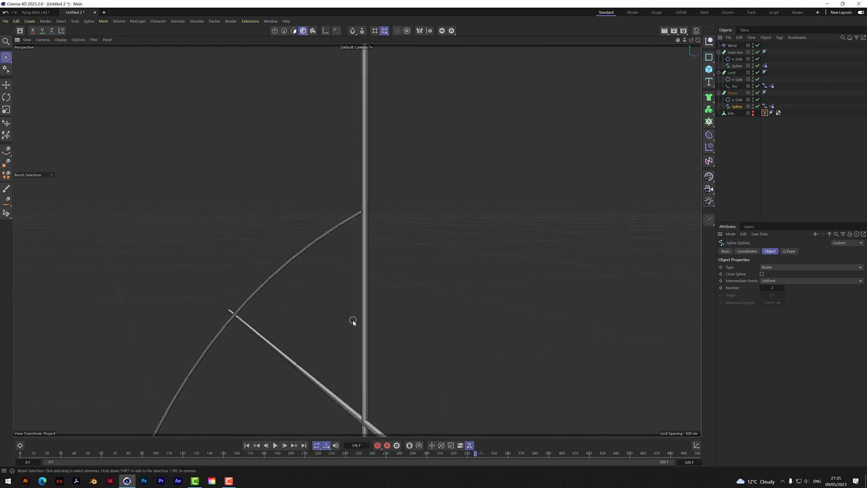
scroll(381, 294, down, 2)
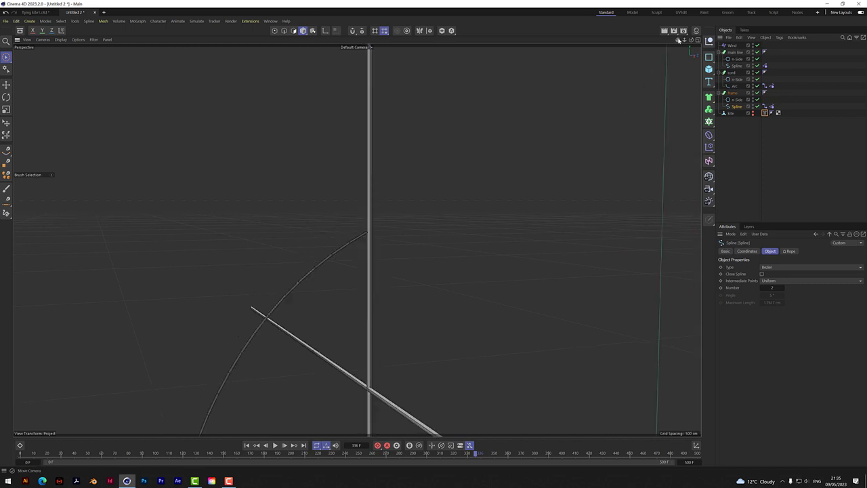
scroll(356, 240, up, 5)
scroll(356, 240, up, 6)
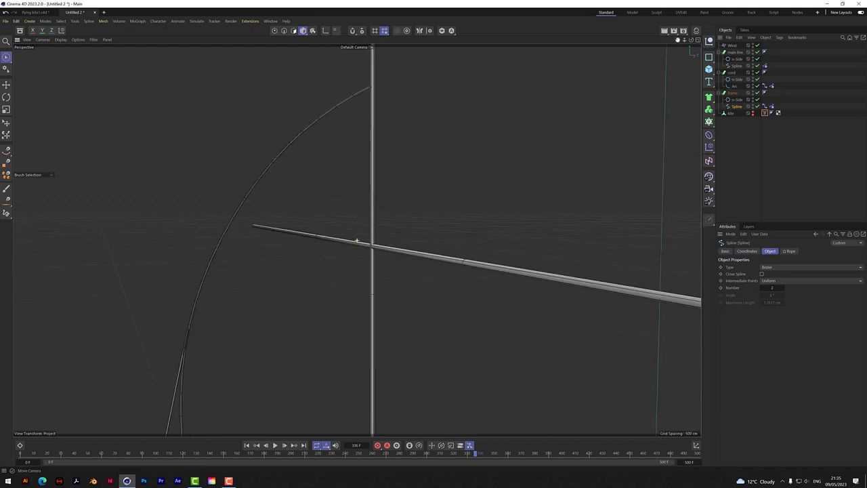
alt+middle_drag(357, 239, 345, 130)
click(522, 369)
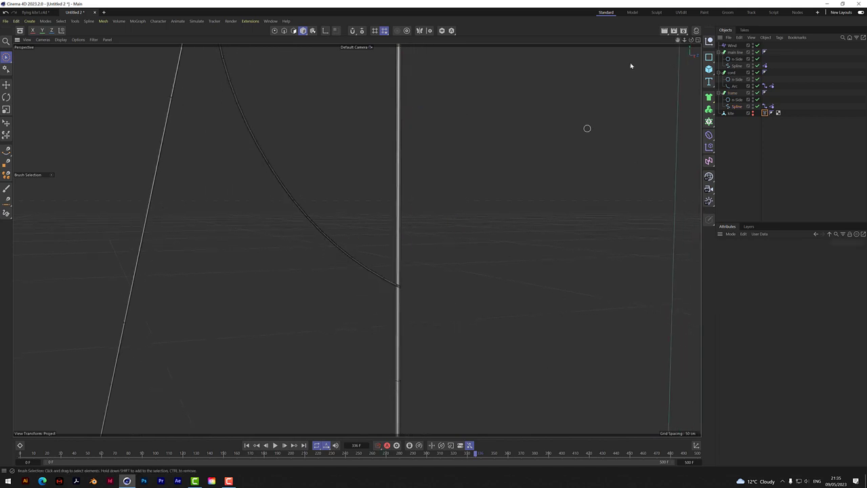
scroll(356, 239, down, 6)
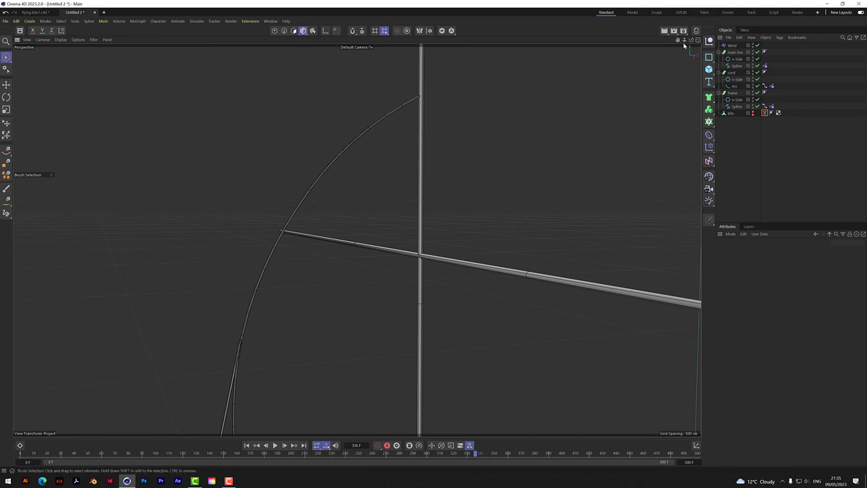
drag(684, 40, 357, 240)
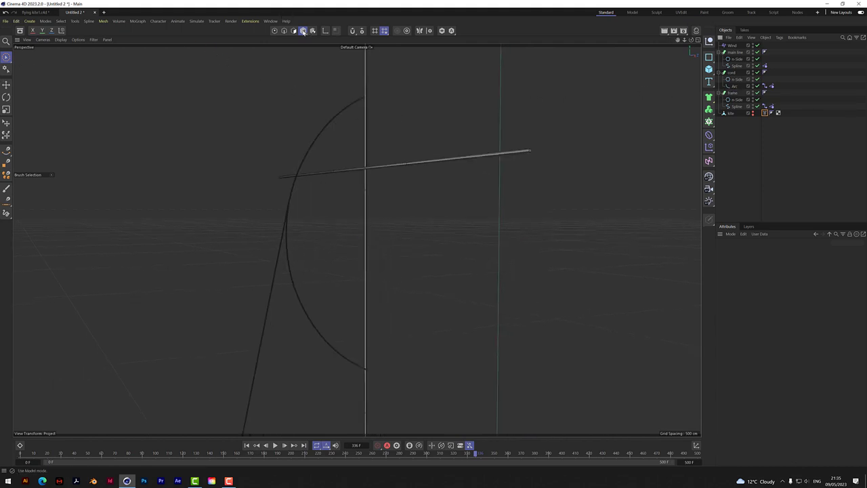
Move the cord Sweep down along the vertical spar so its upper end sits below the crossbar
click(731, 72)
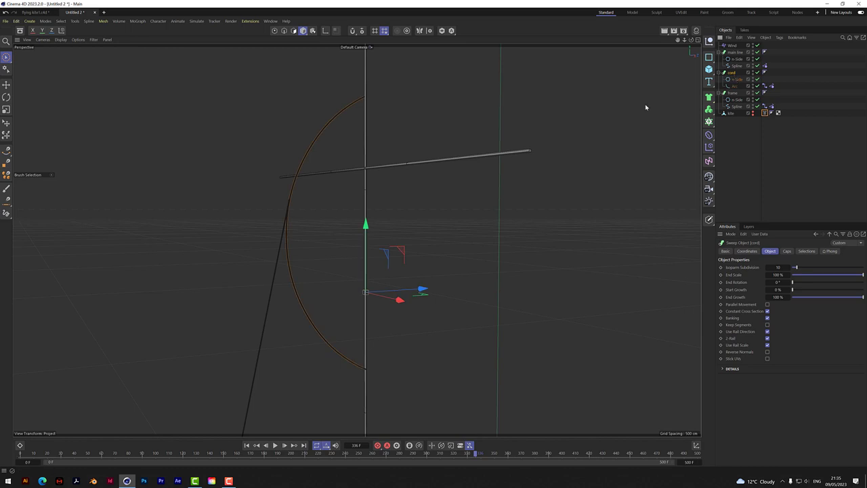
drag(366, 225, 352, 315)
alt+middle_drag(356, 239, 362, 193)
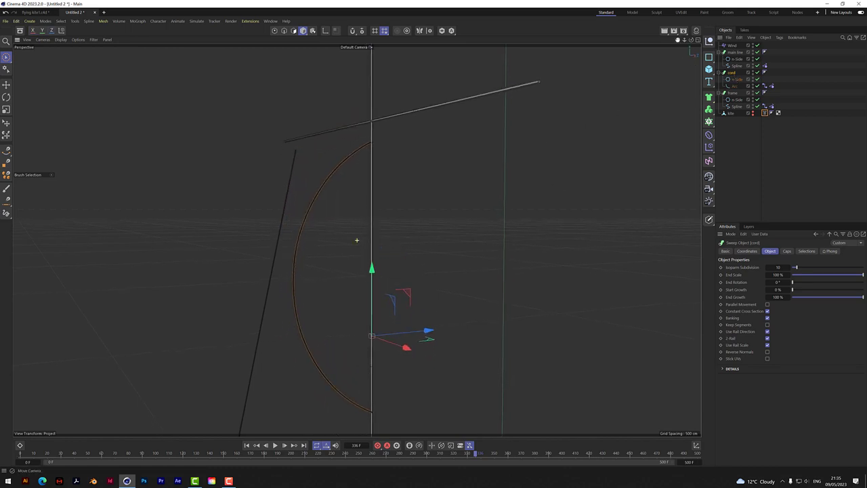
Set the cord arc's radius to 19.5493 cm and raise the arc slightly along the vertical spar
click(734, 86)
click(772, 273)
scroll(773, 274, down, 5)
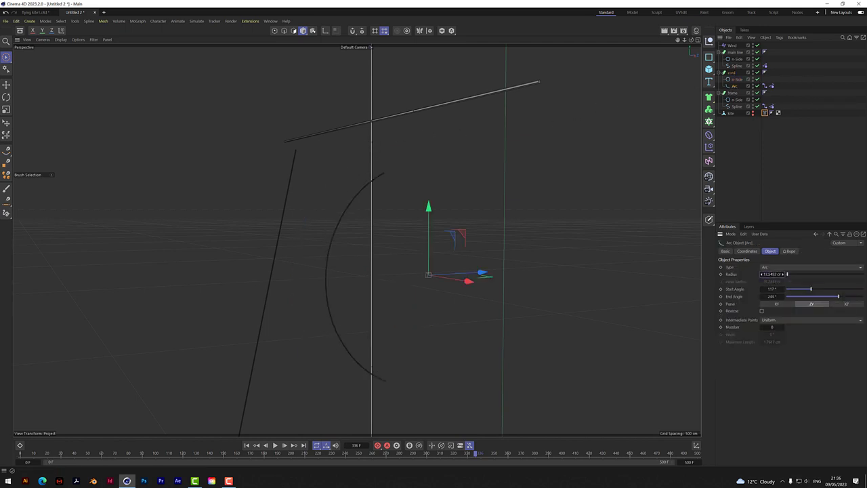
scroll(773, 273, up, 3)
drag(427, 211, 439, 195)
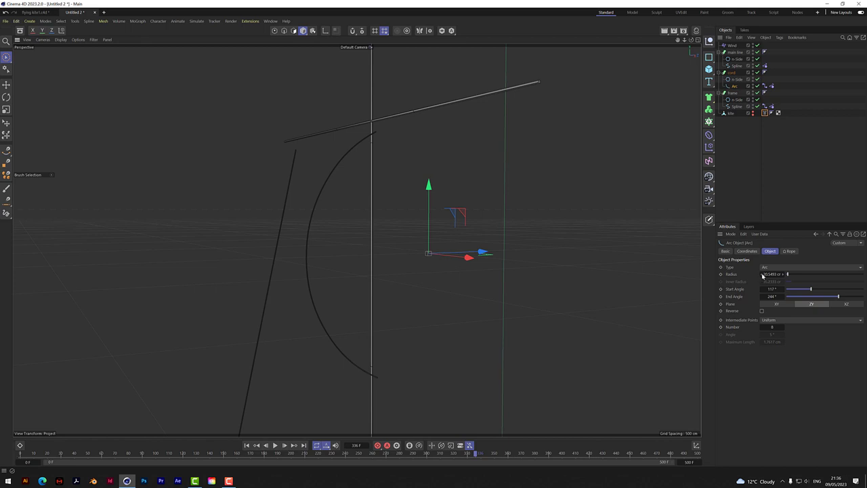
drag(762, 275, 762, 275)
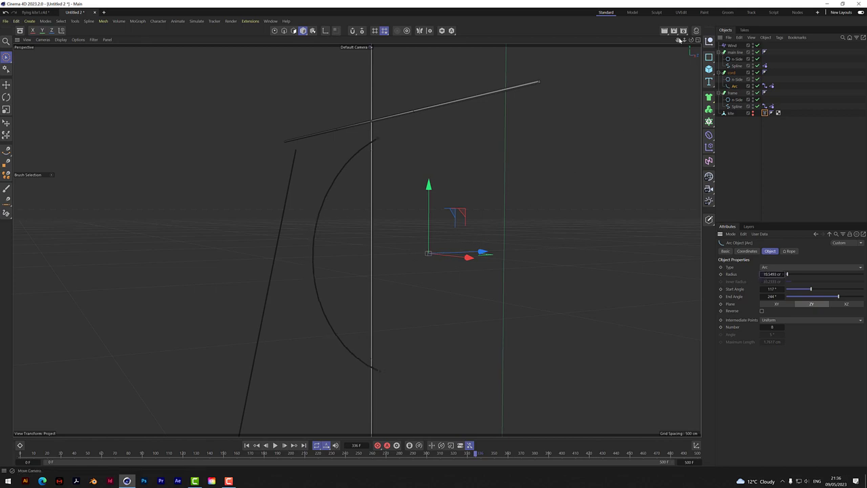
Set the cord arc's start angle to 120° and end angle to 238° so both ends meet the vertical spar
drag(690, 39, 671, 37)
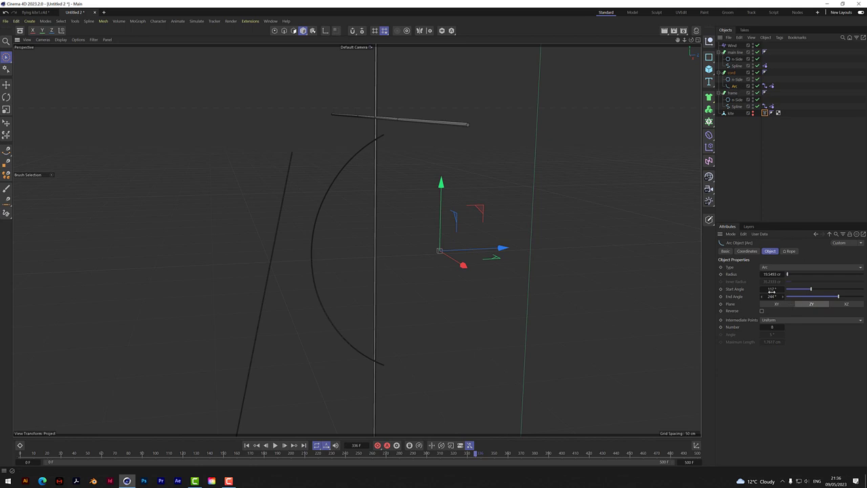
drag(771, 289, 768, 289)
drag(772, 296, 769, 296)
scroll(370, 142, up, 3)
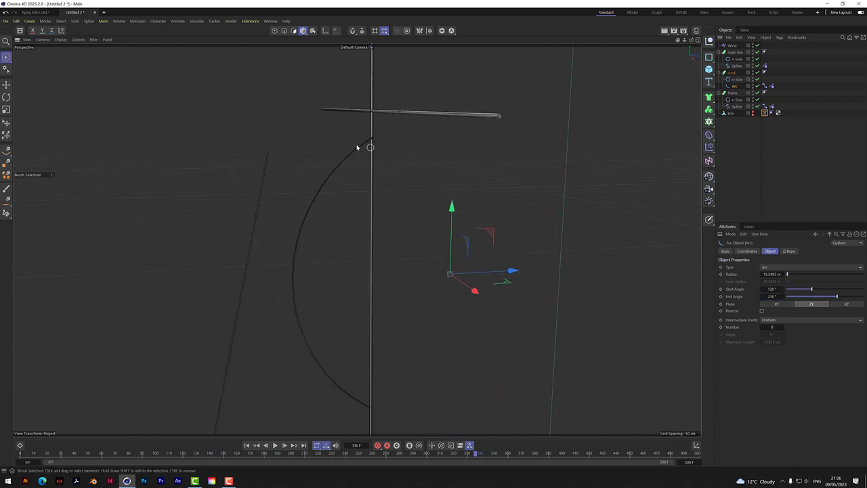
Set the arc's Connector search radius to 2.79 cm and check the connections at the frame
drag(690, 40, 728, 64)
drag(764, 107, 765, 85)
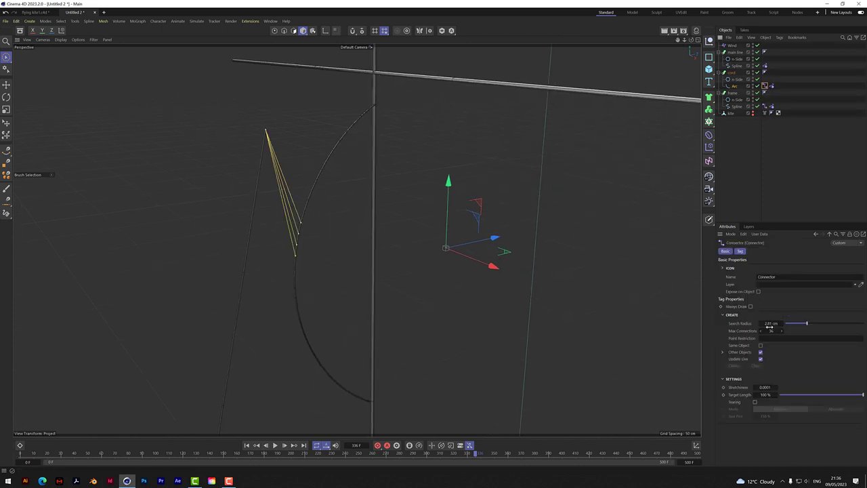
drag(768, 323, 764, 324)
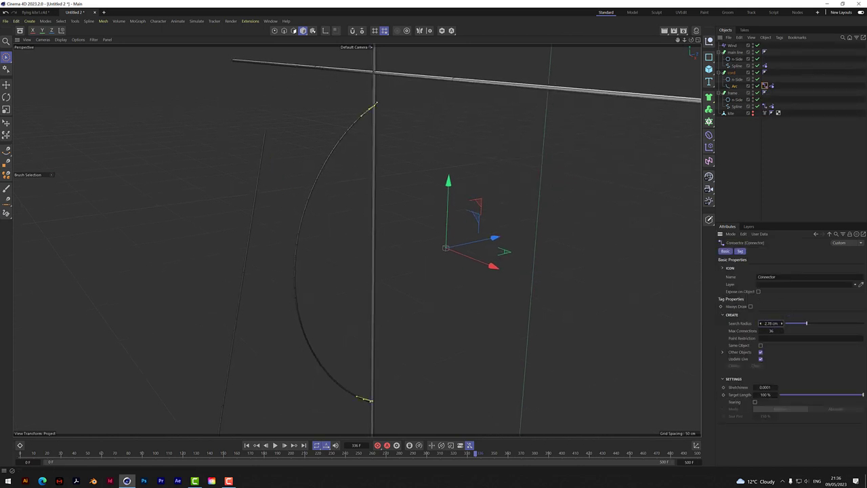
scroll(374, 103, up, 5)
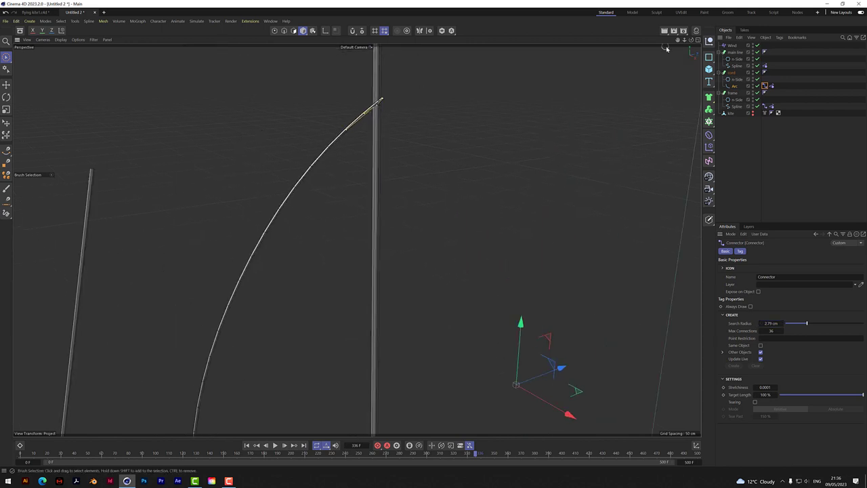
mouse_move(692, 40)
mouse_down()
mouse_move(670, 65)
mouse_move(692, 30)
mouse_up()
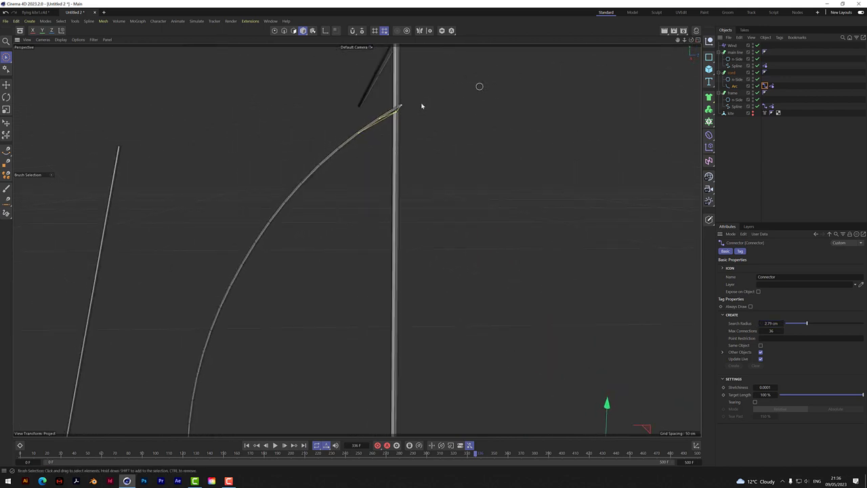
scroll(399, 114, up, 2)
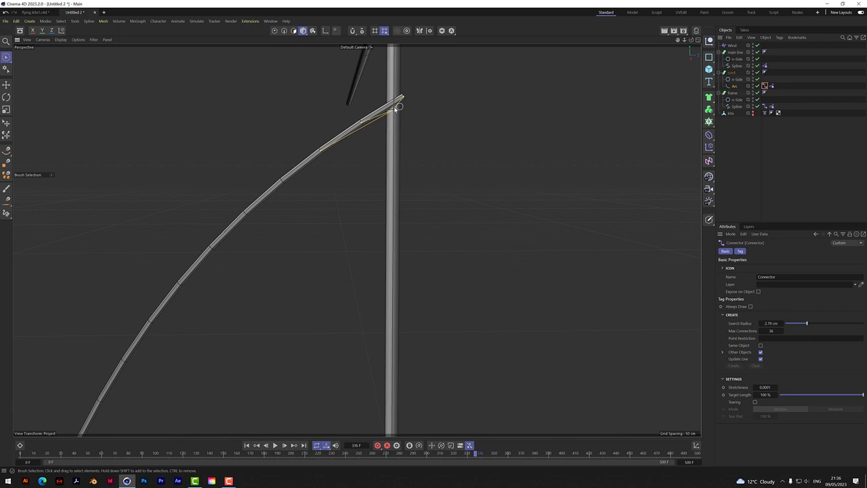
drag(681, 42, 663, 40)
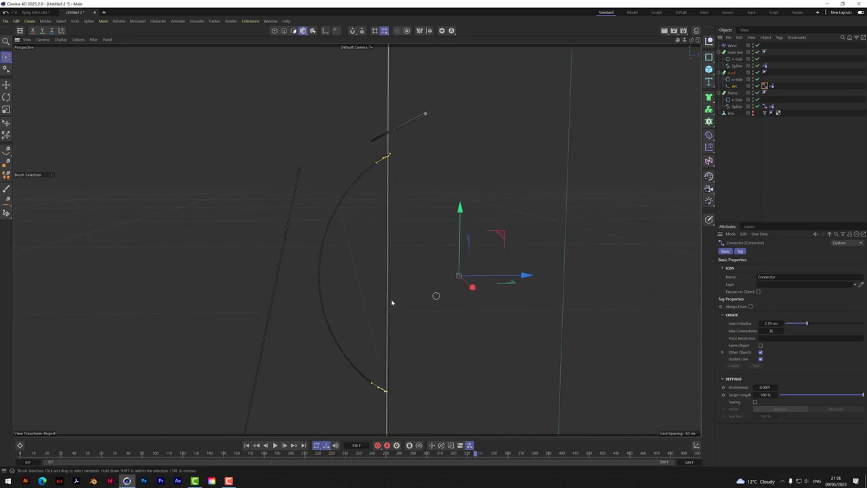
Move the upper end point of the main line's spline down and over to the middle of the cord arc
click(738, 66)
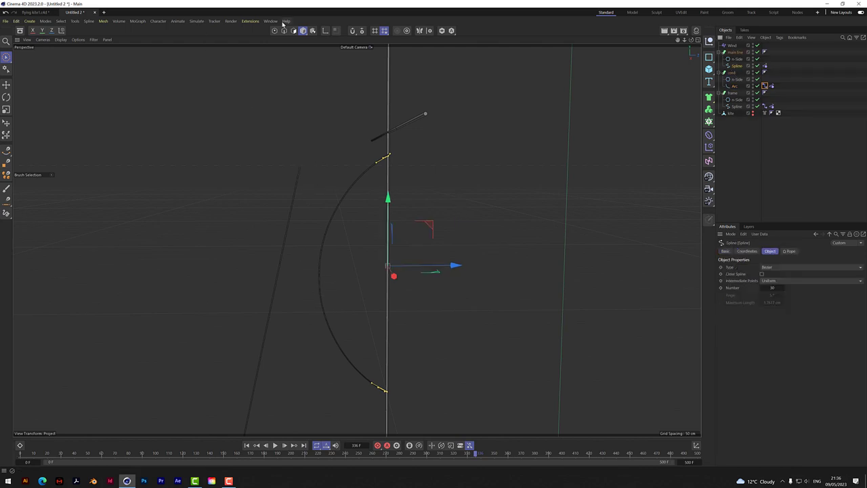
click(274, 31)
click(299, 165)
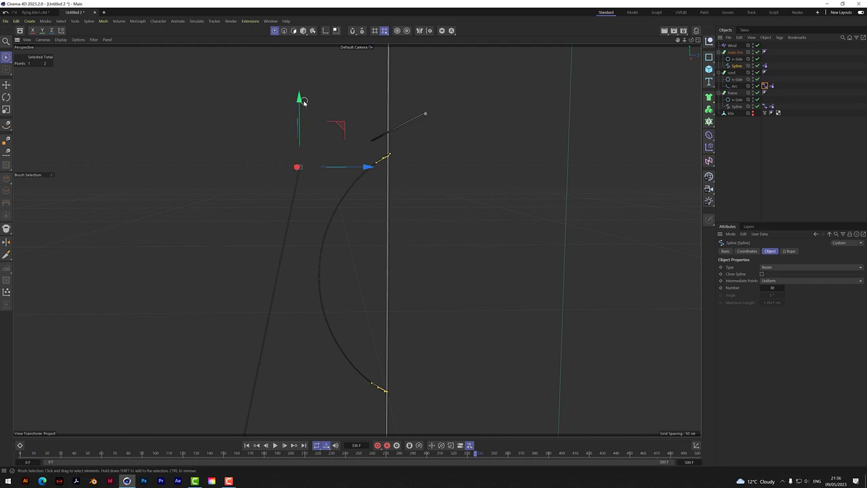
drag(302, 101, 302, 195)
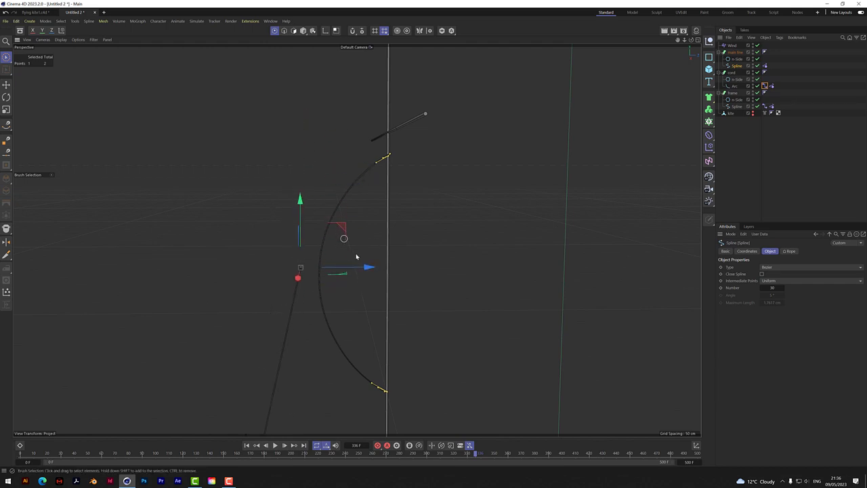
drag(368, 266, 387, 269)
scroll(326, 278, up, 6)
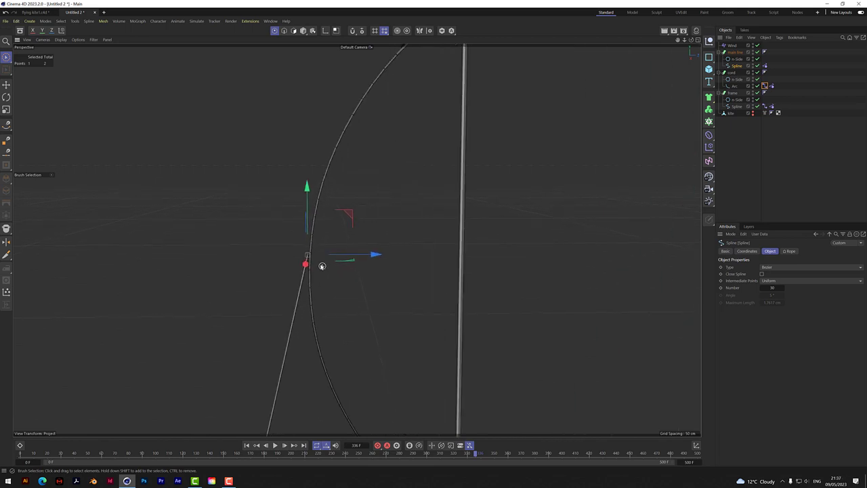
Fine-tune the main line's upper end point vertically and horizontally so it touches the cord arc
drag(690, 40, 758, 42)
drag(290, 193, 290, 190)
drag(348, 246, 346, 247)
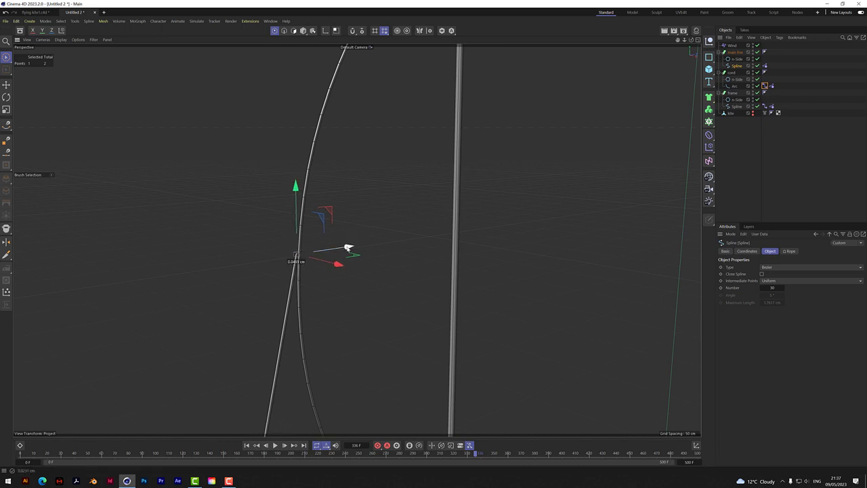
scroll(297, 255, up, 4)
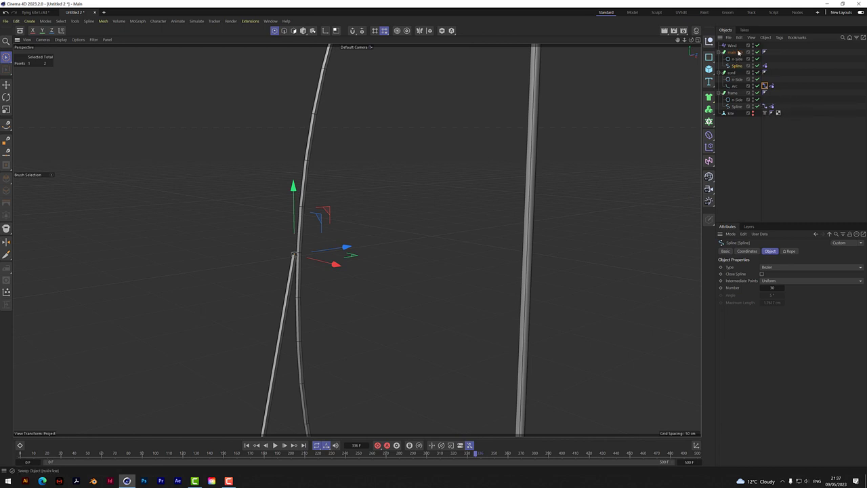
Set the arc's Connector search radius to 2.84 cm to link the cord with the main line
click(766, 86)
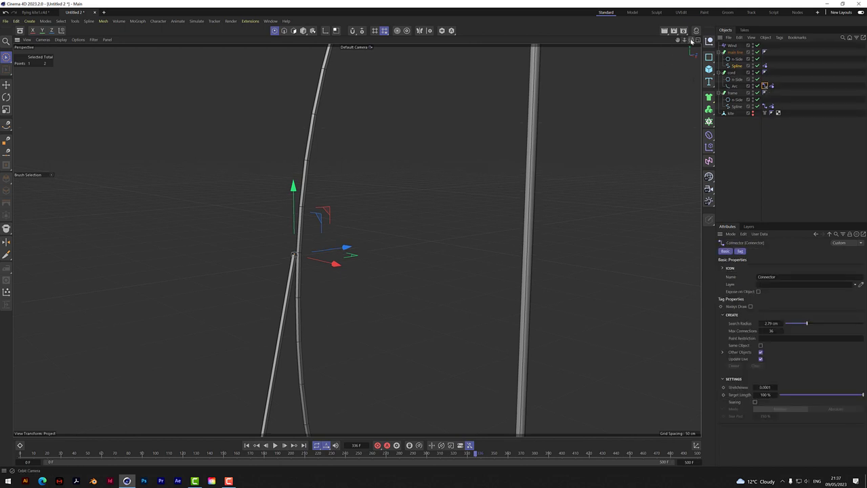
drag(690, 40, 691, 39)
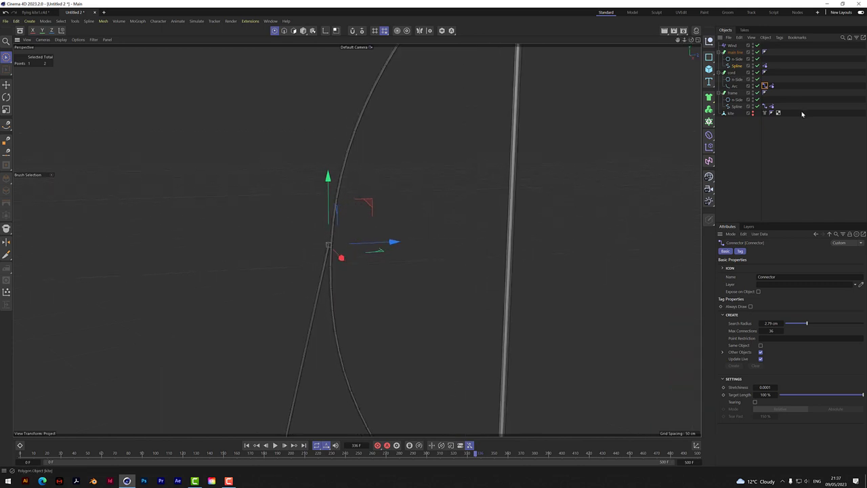
drag(772, 323, 776, 323)
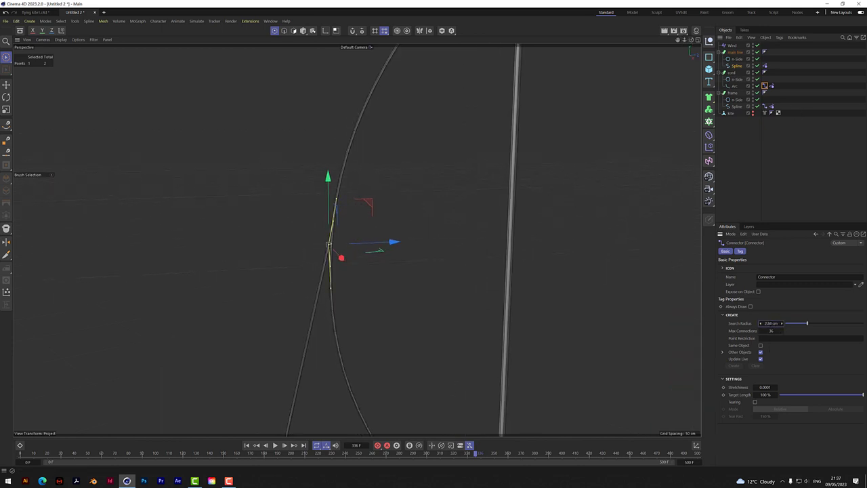
drag(684, 39, 655, 59)
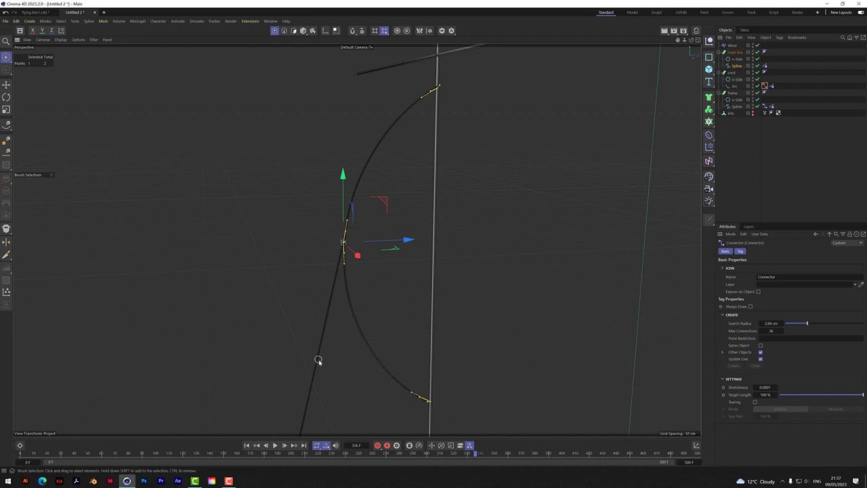
Pick the lower end point of the main line's spline and the spline's Rope tag to fix that end in place
drag(692, 41, 638, 40)
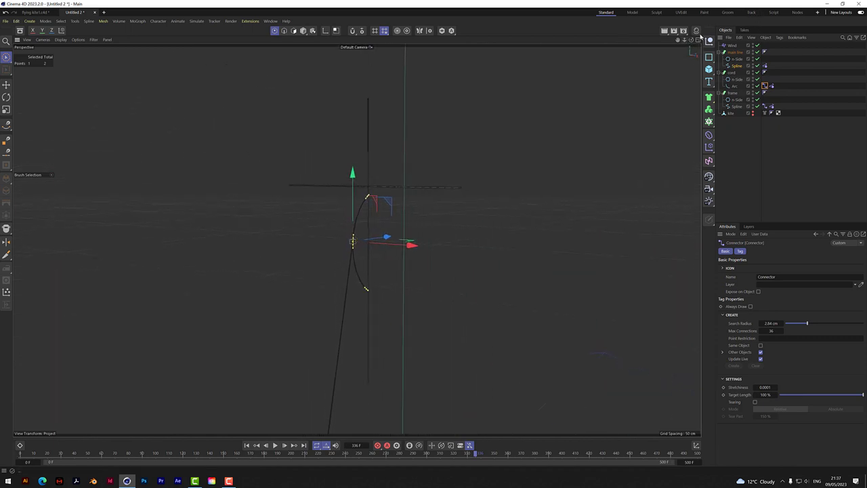
mouse_move(691, 40)
mouse_down()
mouse_move(661, 43)
mouse_move(686, 43)
mouse_move(686, 33)
mouse_up()
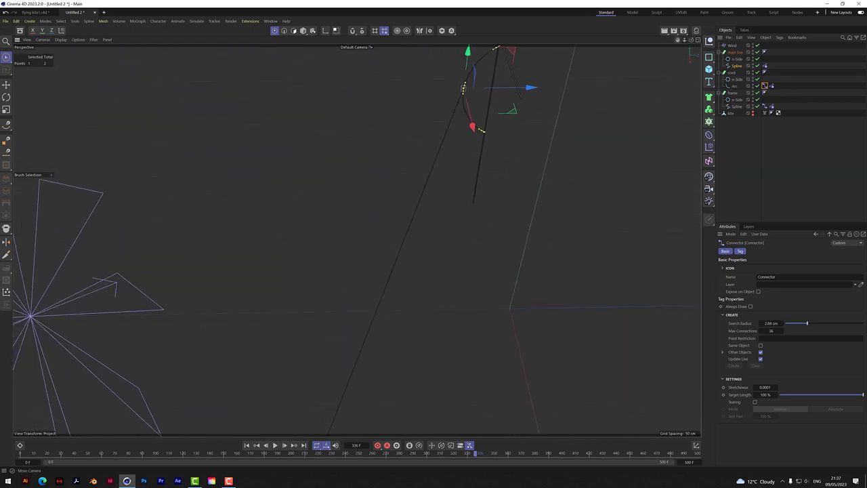
click(738, 66)
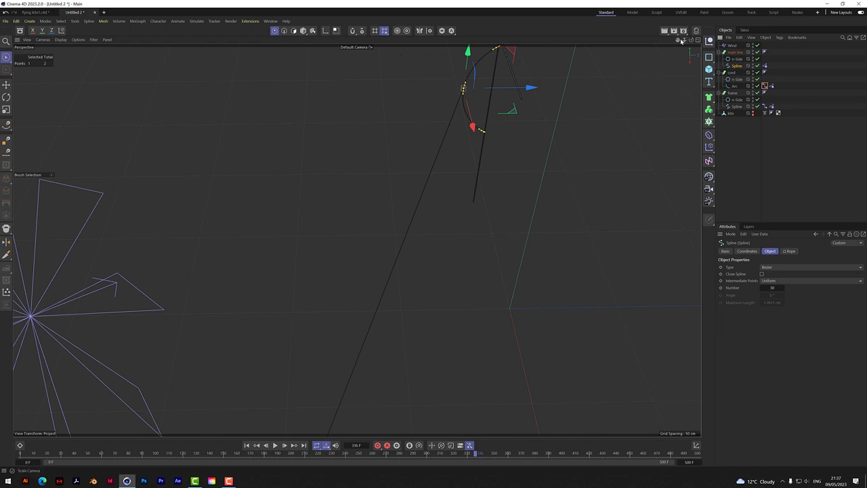
drag(678, 39, 356, 240)
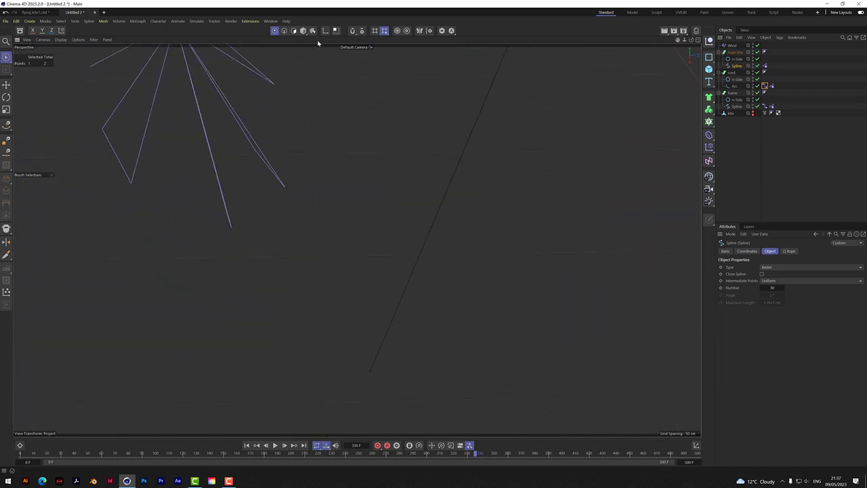
click(370, 371)
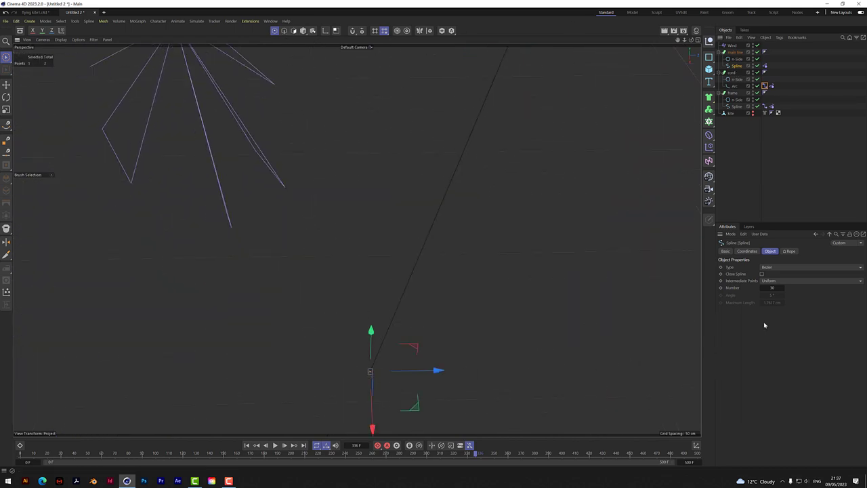
click(772, 86)
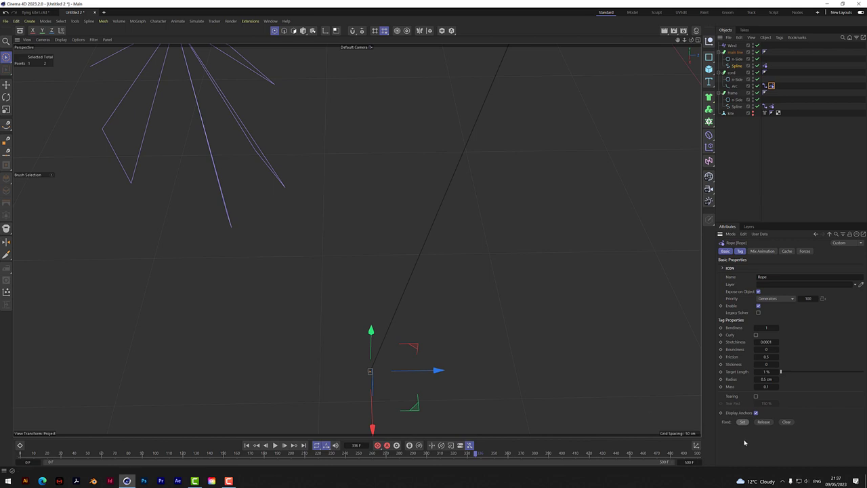
click(765, 66)
click(774, 67)
click(765, 66)
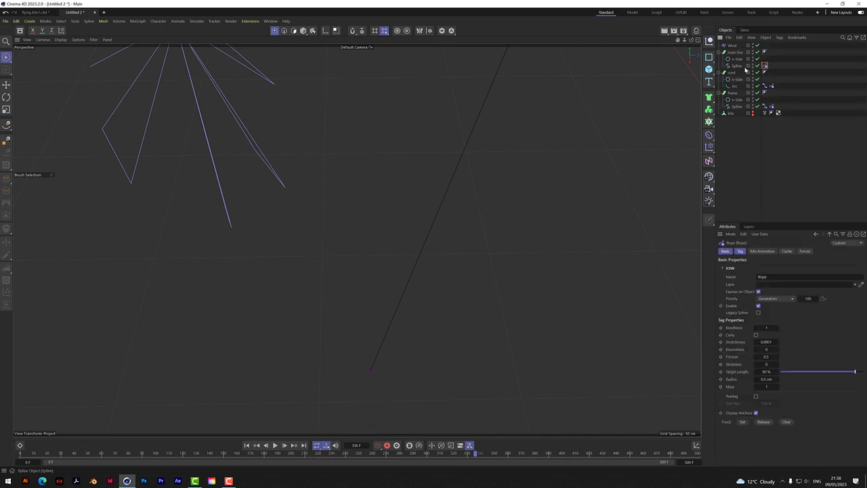
click(738, 67)
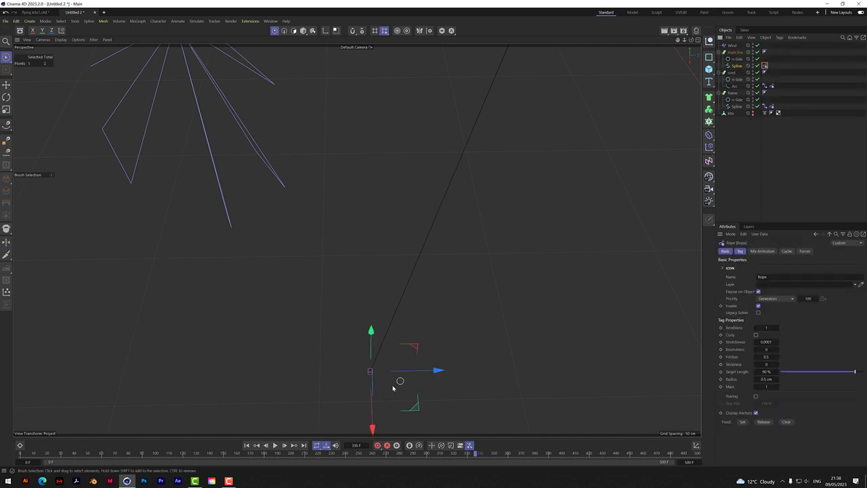
click(352, 385)
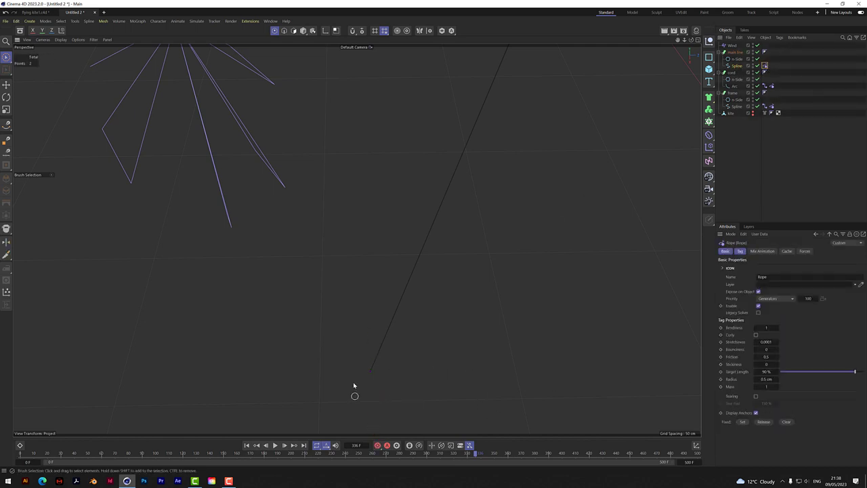
Show the hidden kite in the viewport and enable the simulation in its Cloth tag
drag(678, 39, 357, 240)
drag(684, 40, 357, 238)
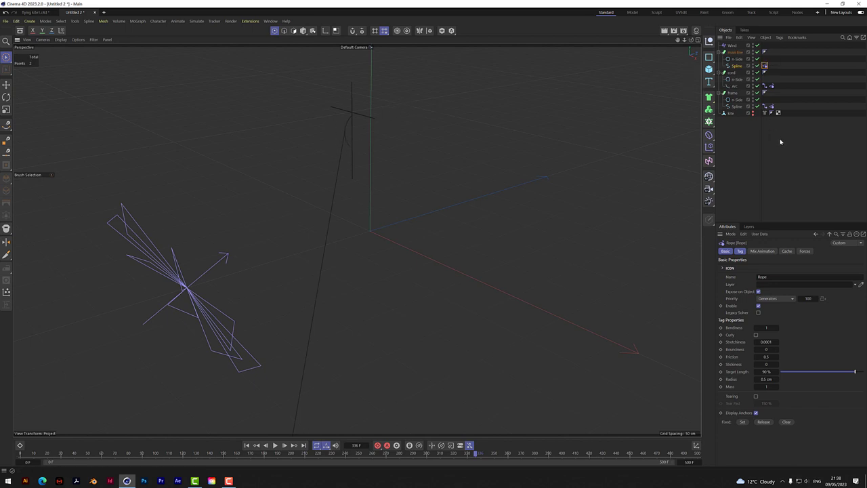
click(750, 113)
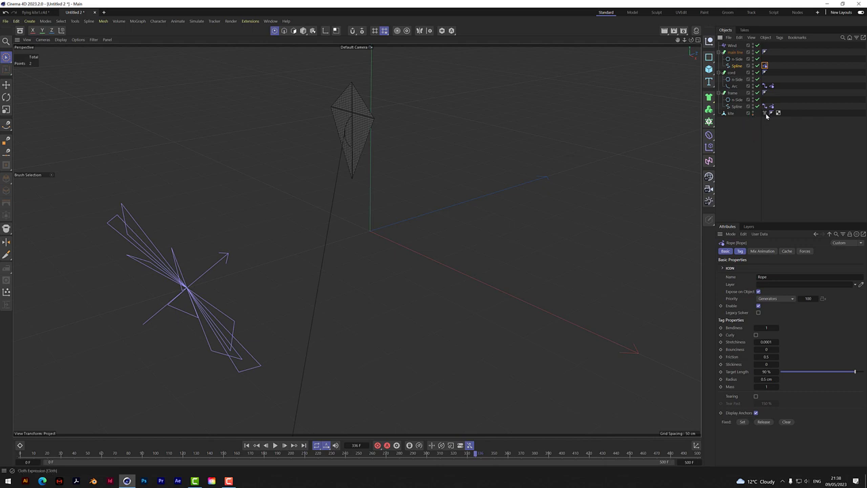
click(765, 113)
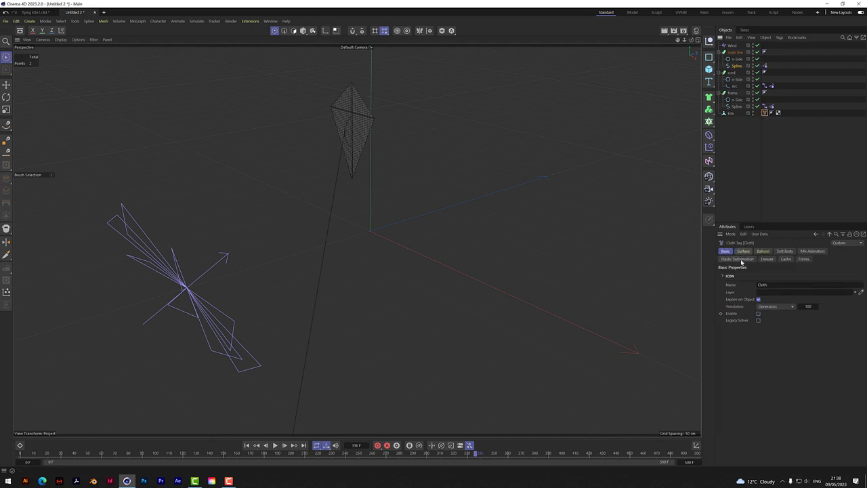
click(758, 313)
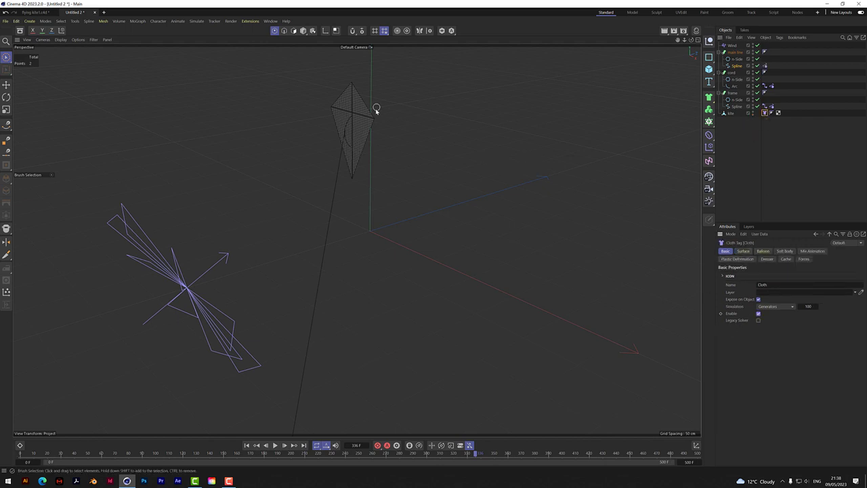
Disable the Rope tags of the main line's spline and the cord's arc
scroll(348, 132, up, 3)
drag(690, 40, 691, 43)
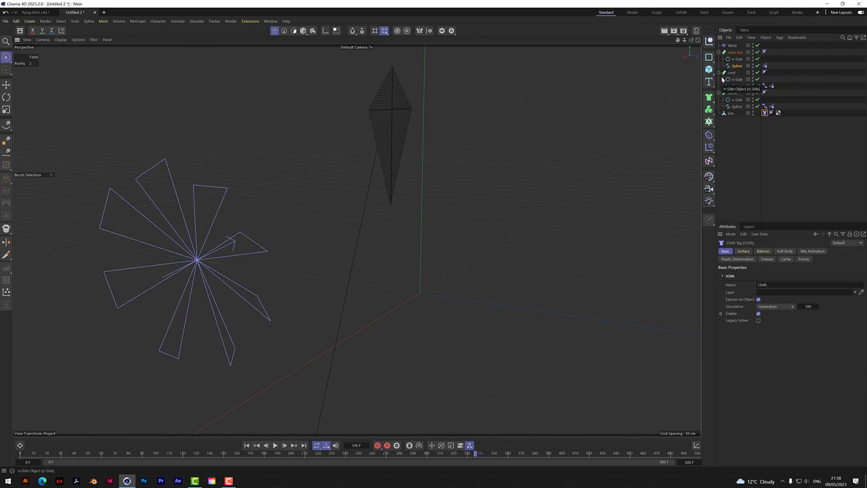
click(765, 65)
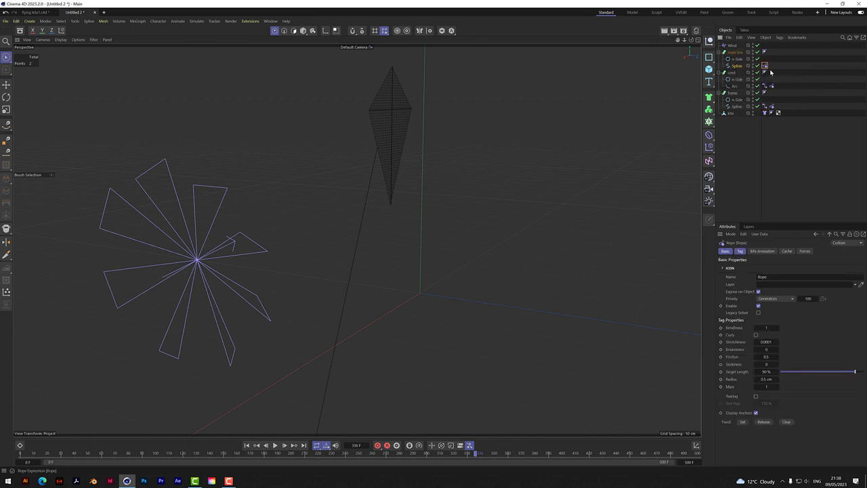
click(726, 251)
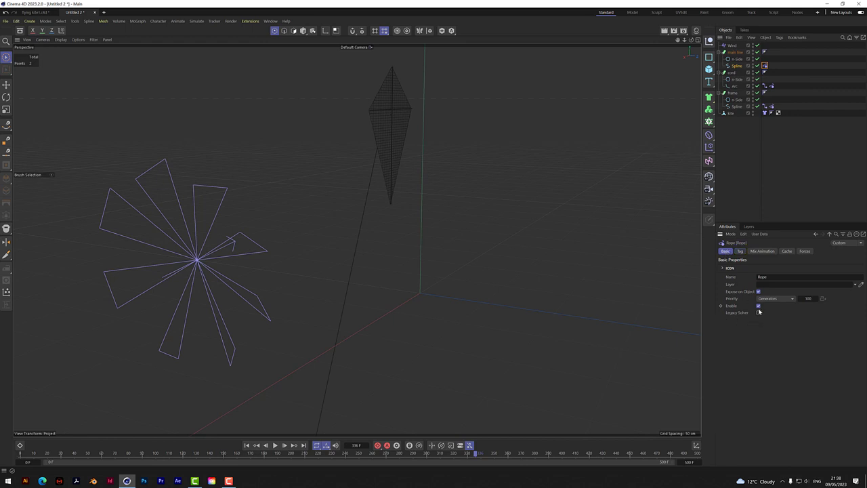
click(772, 86)
drag(677, 39, 698, 91)
scroll(354, 240, up, 4)
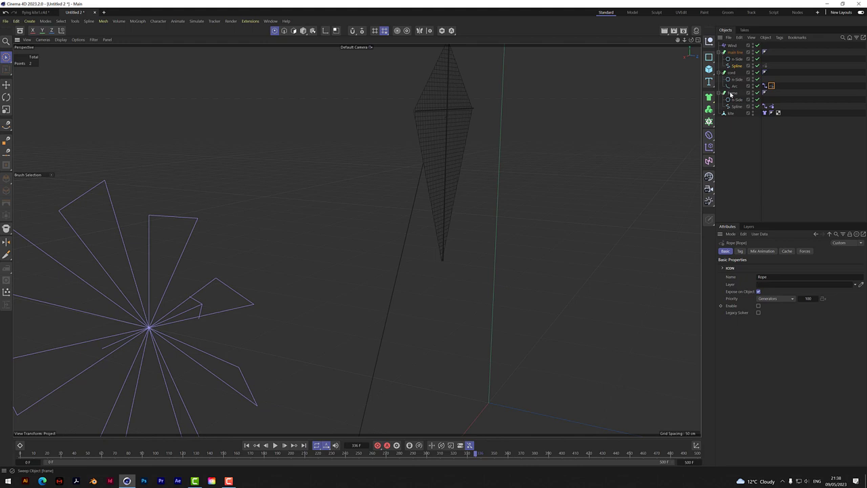
Set the frame spline's Connector to a search radius of 2.85 cm and 173 max connections to attach the kite cloth
click(765, 107)
drag(689, 44, 705, 46)
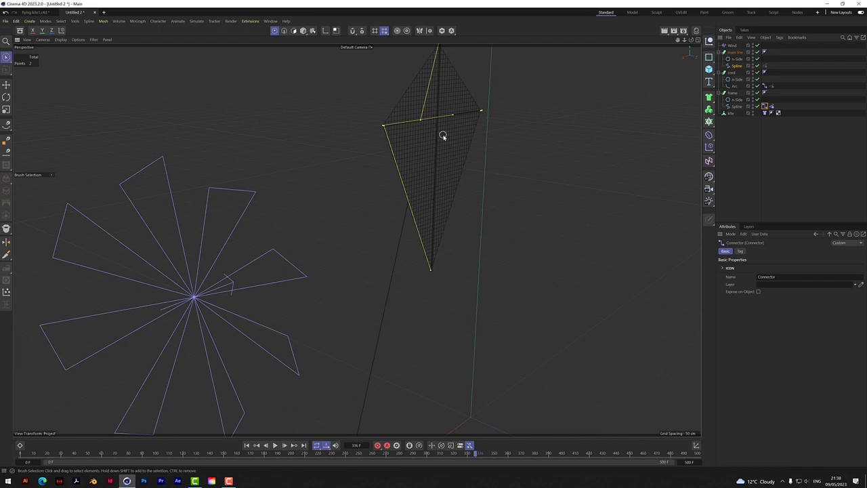
click(765, 106)
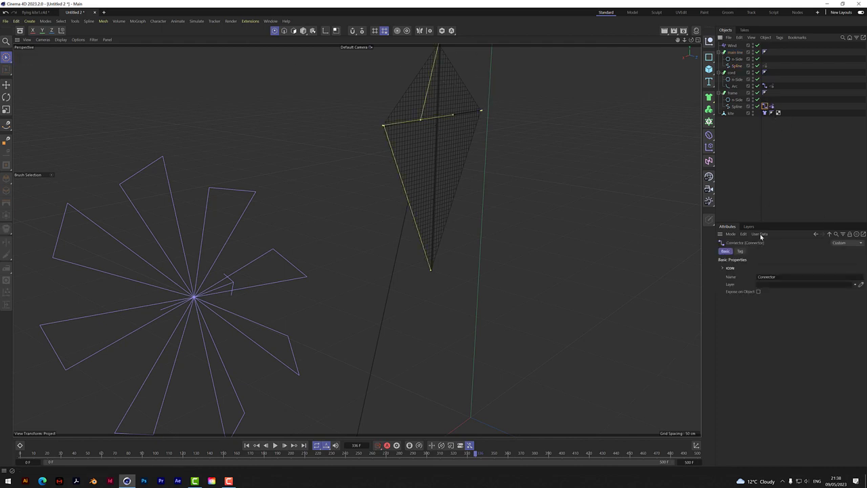
click(740, 252)
drag(772, 283, 764, 284)
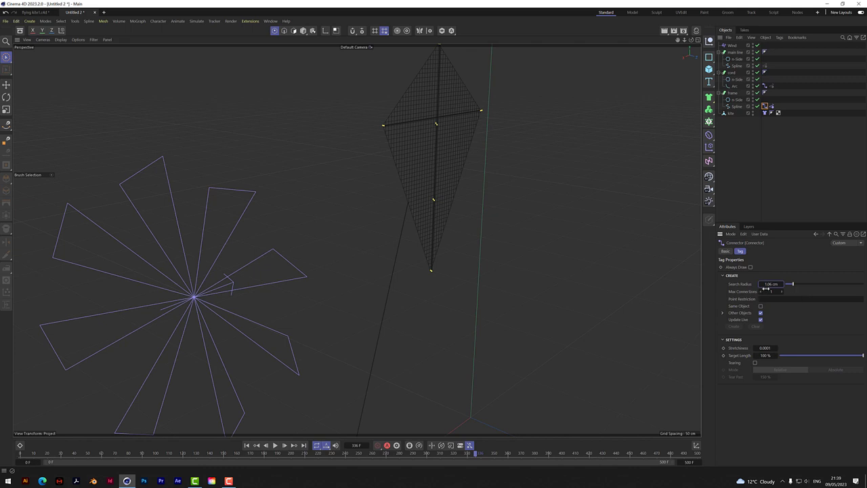
mouse_move(769, 284)
mouse_down()
mouse_move(779, 291)
mouse_move(778, 284)
mouse_up()
Examine the connector links between the frame and the kite cloth from several angles
mouse_move(691, 42)
mouse_down()
mouse_move(667, 42)
mouse_move(731, 42)
mouse_move(610, 40)
mouse_move(680, 40)
mouse_up()
scroll(397, 113, up, 5)
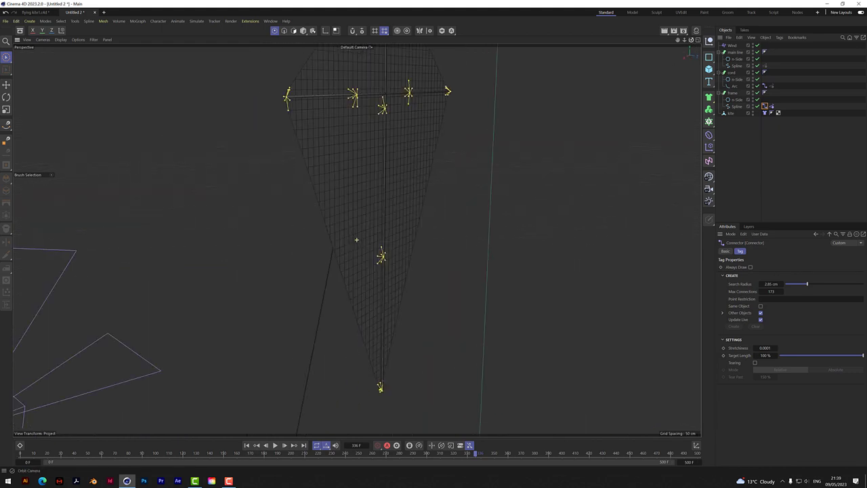
drag(356, 239, 377, 102)
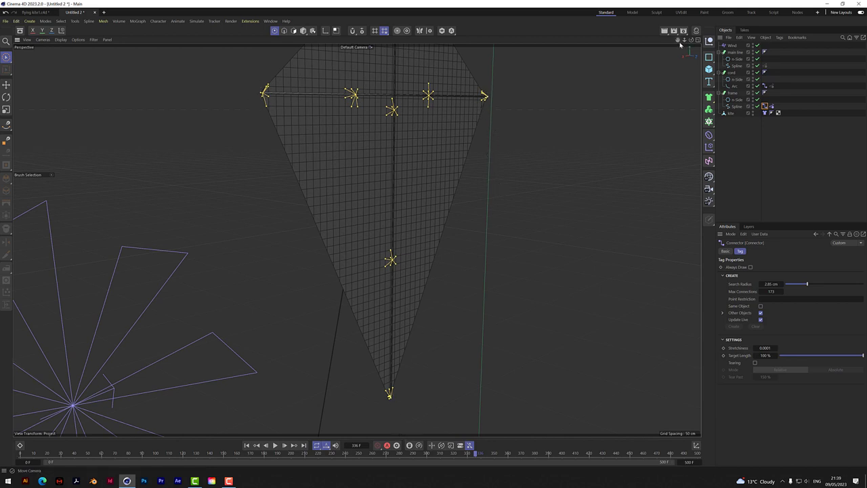
drag(679, 40, 453, 170)
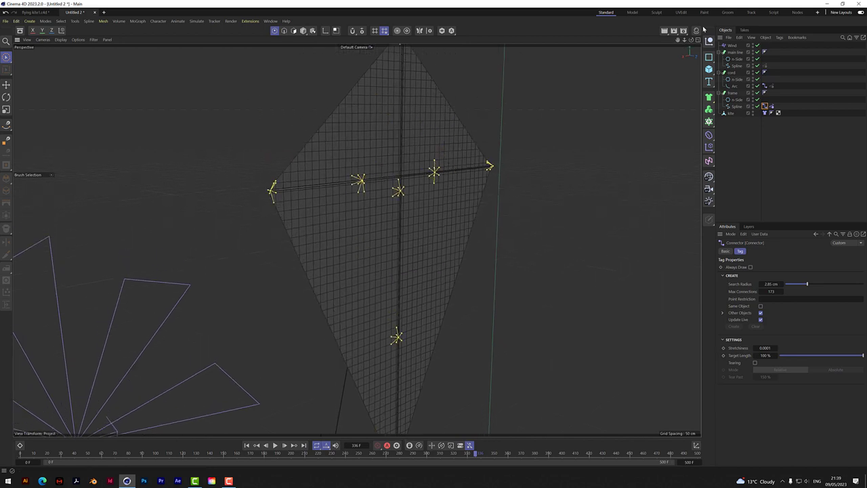
drag(678, 41, 502, 166)
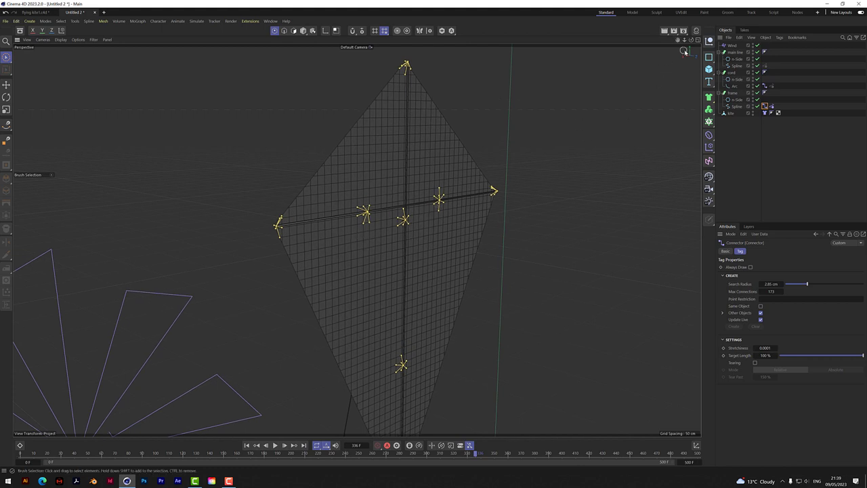
drag(691, 40, 356, 239)
alt+drag(356, 239, 466, 178)
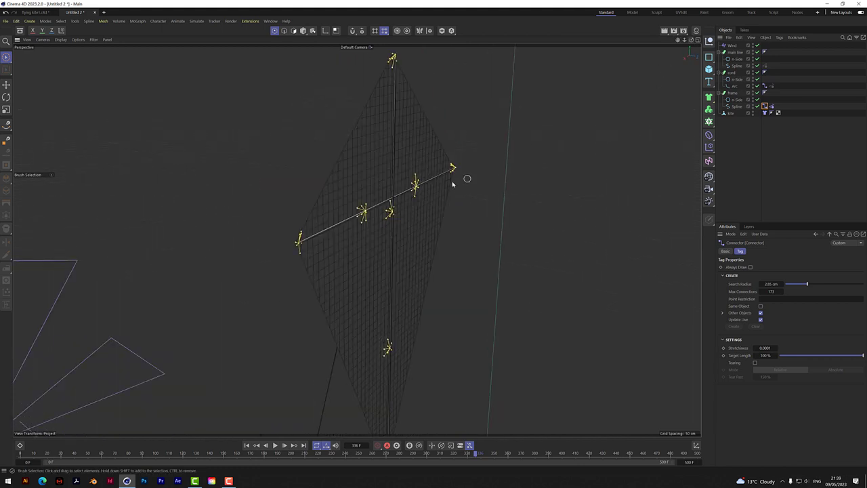
drag(692, 42, 738, 42)
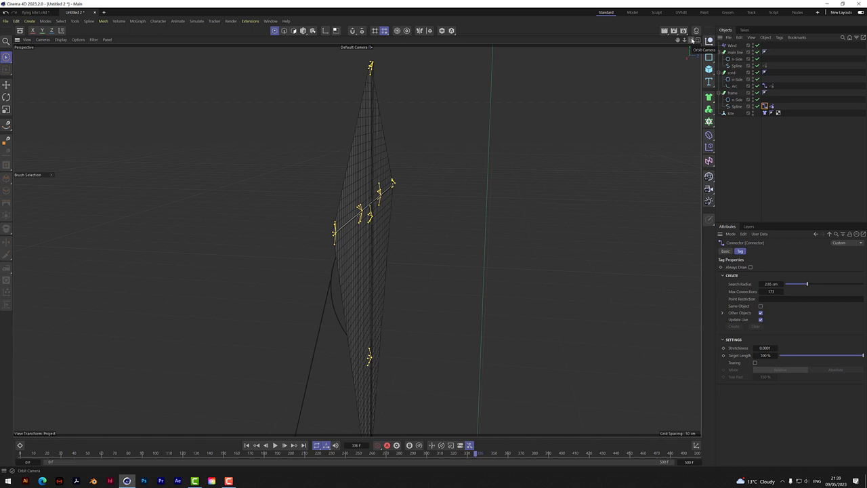
Enable the Rope tags of the main line's spline and the cord's arc again
click(765, 66)
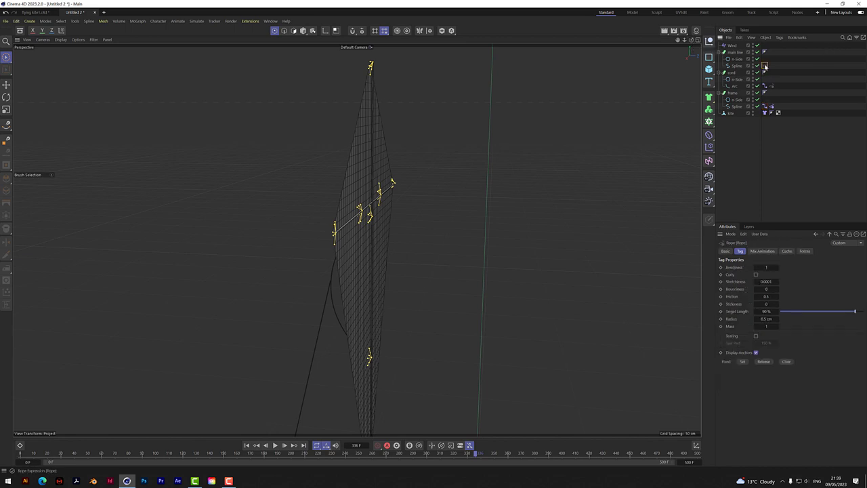
click(725, 251)
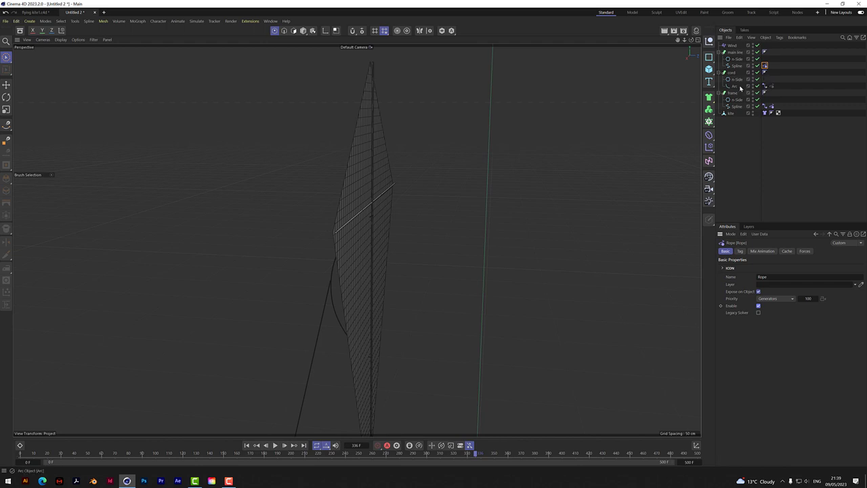
click(771, 86)
drag(684, 40, 664, 40)
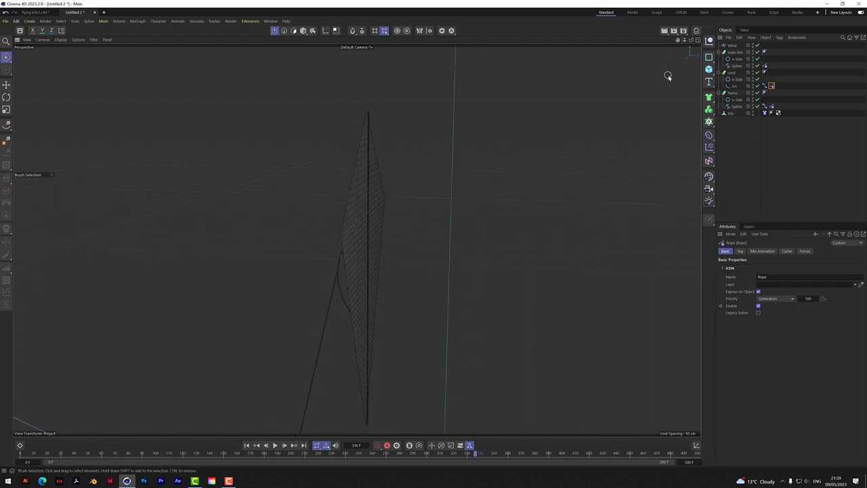
Review the gravity in the project's simulation settings and the Wind object's speed, turbulence and direction toward the kite
key(ctrl+d)
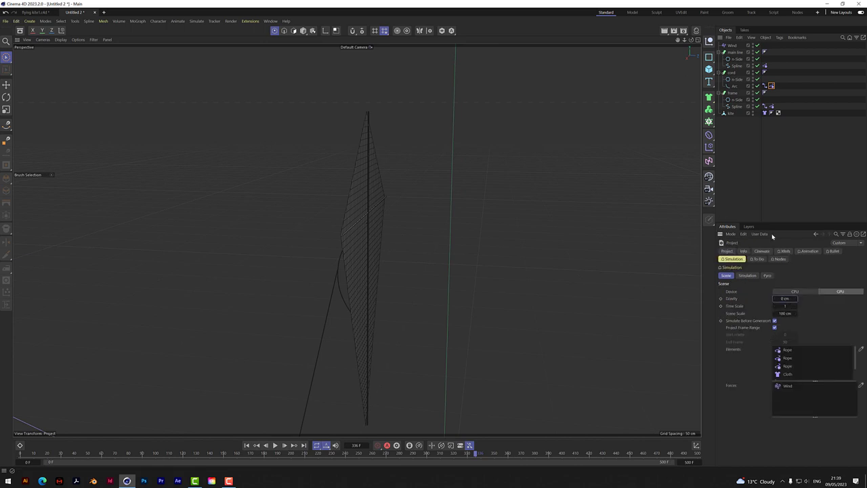
click(731, 45)
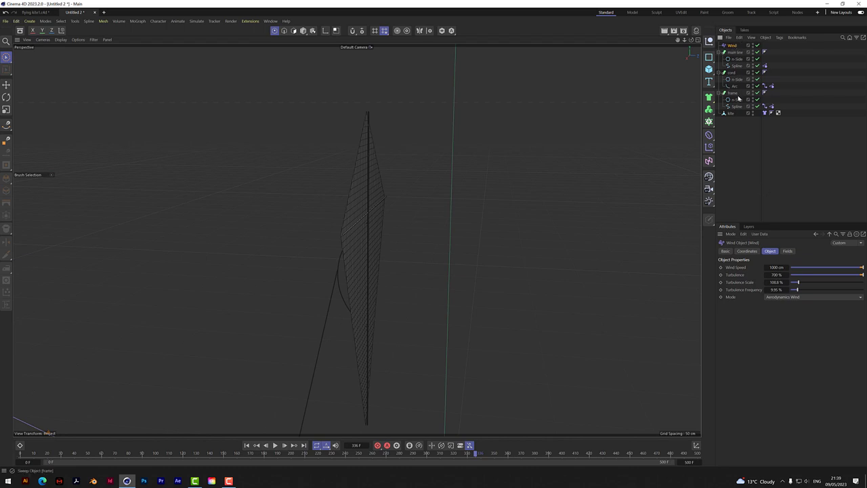
drag(692, 41, 356, 240)
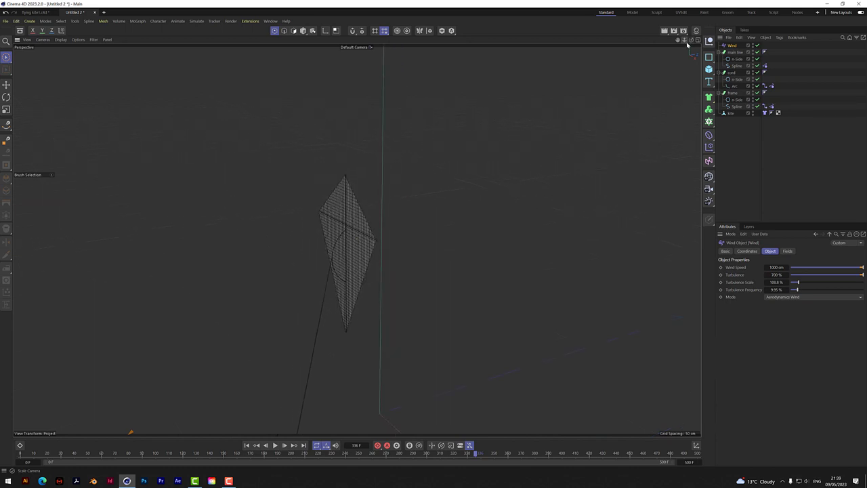
drag(692, 40, 357, 239)
drag(677, 42, 357, 240)
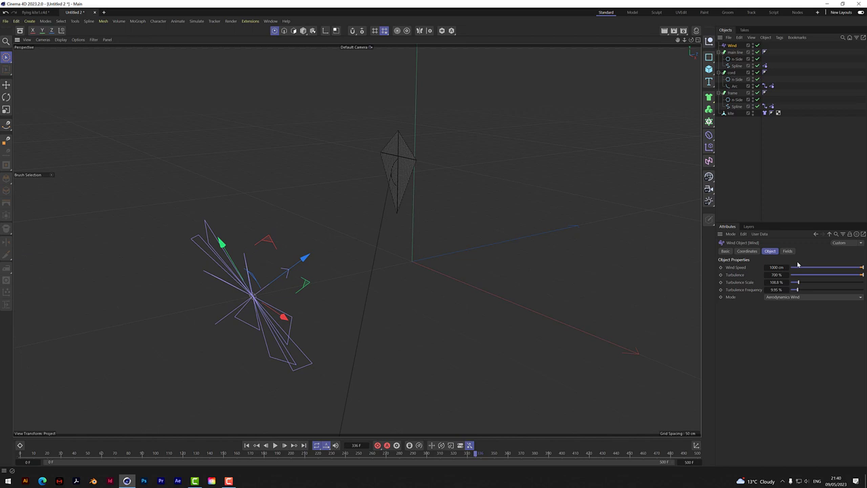
Review the kite's Cloth surface settings and examine the kite, its frame and the attached cord from several angles
scroll(389, 164, up, 6)
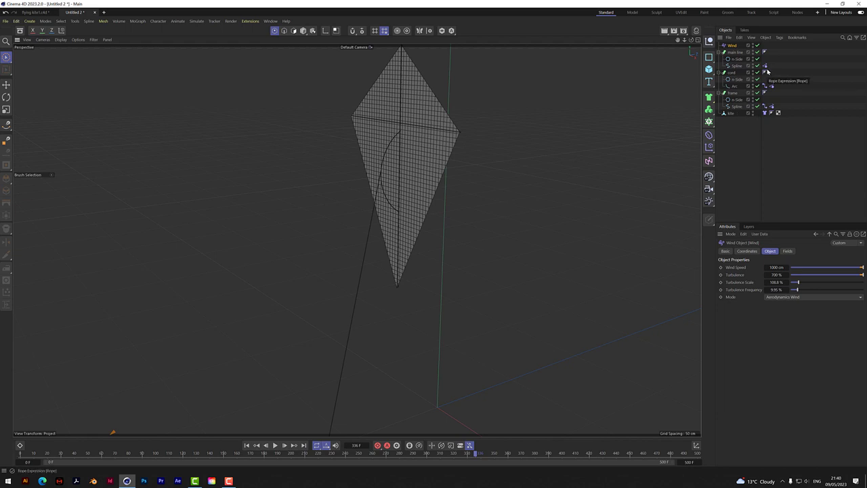
click(765, 112)
click(743, 250)
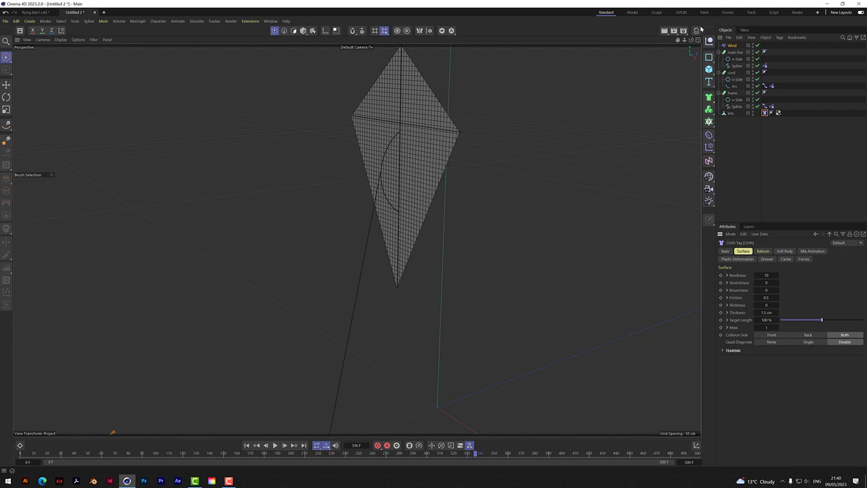
drag(691, 40, 633, 42)
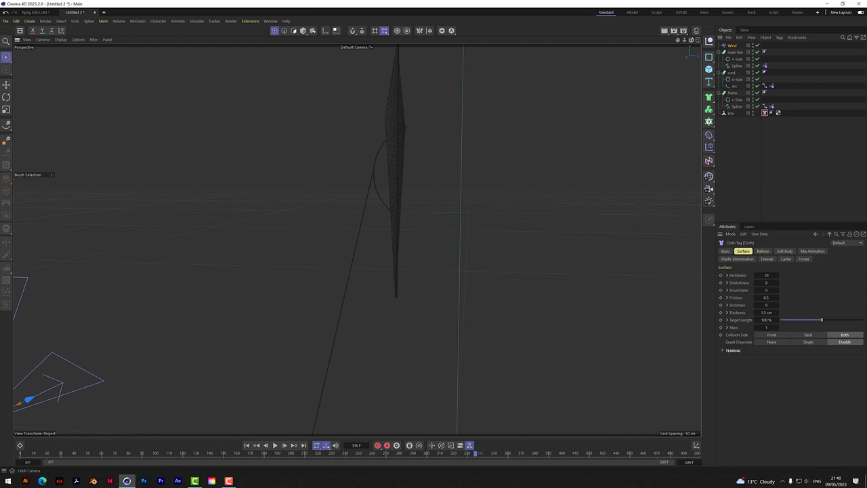
drag(690, 40, 644, 34)
scroll(378, 152, up, 2)
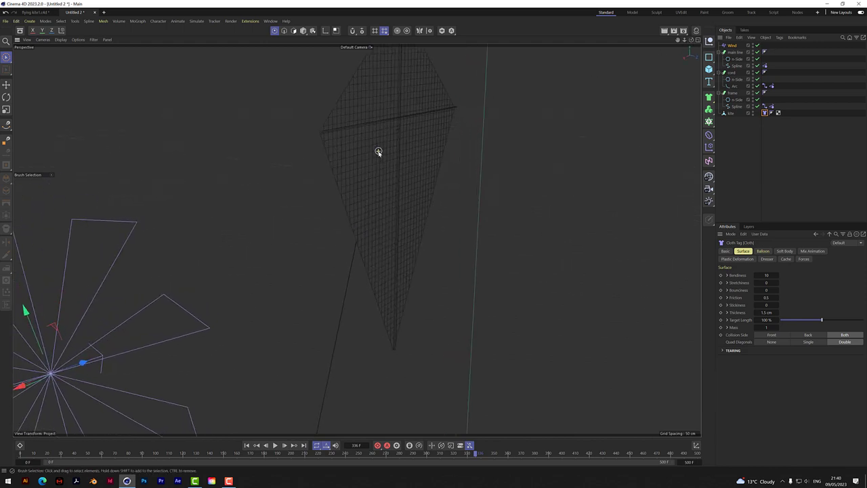
scroll(378, 151, up, 2)
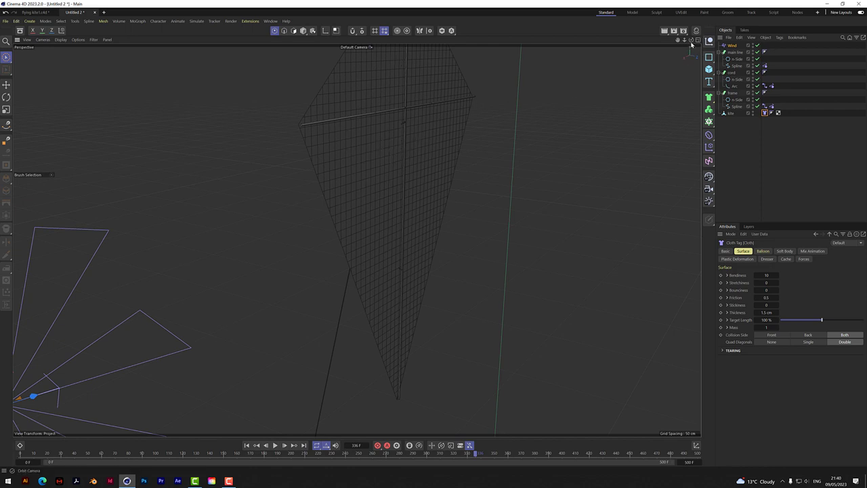
drag(691, 42, 510, 129)
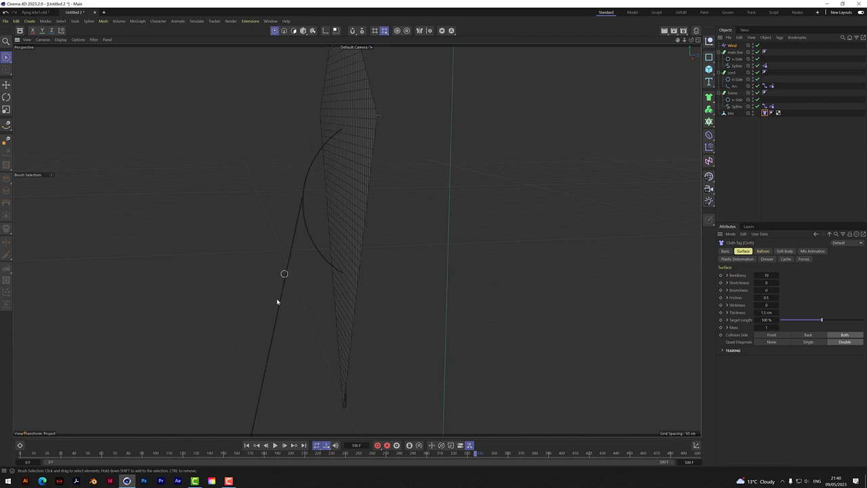
drag(690, 40, 665, 47)
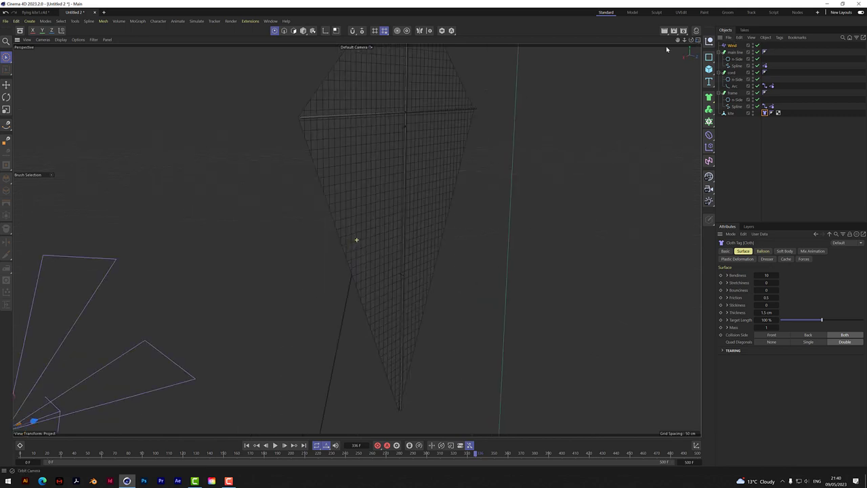
alt+drag(524, 157, 439, 148)
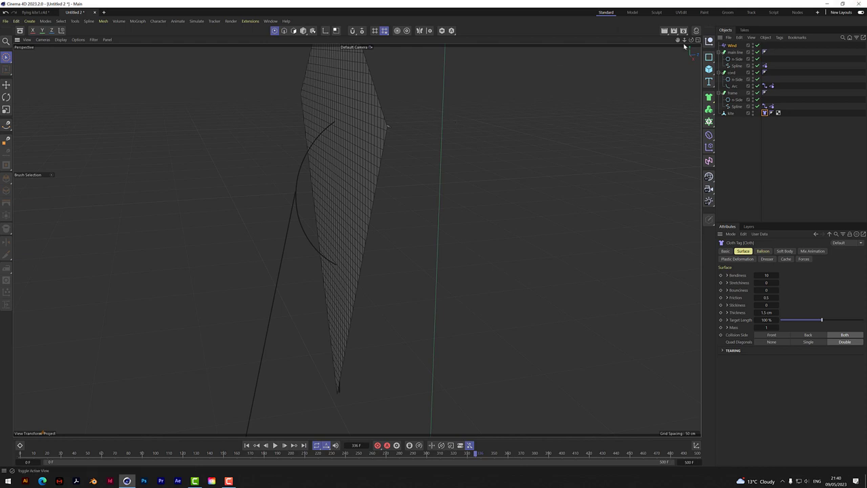
drag(684, 40, 633, 31)
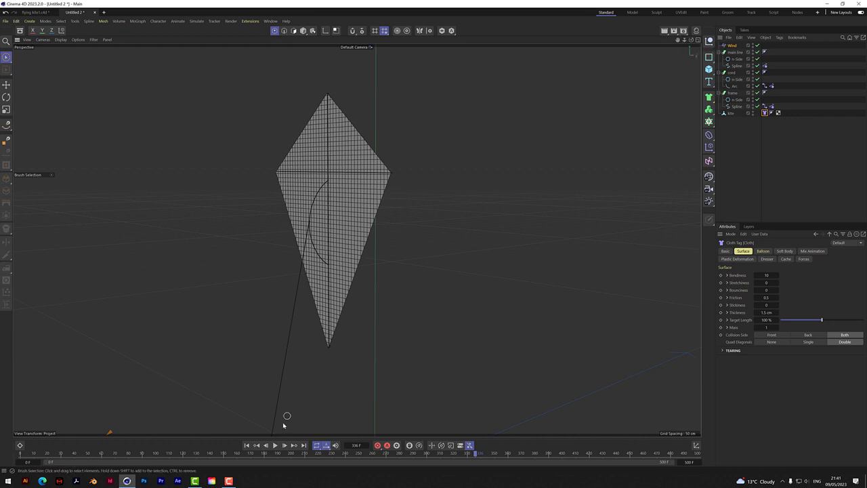
Play the simulation from the first frame, pause it at frame 27 and inspect the kite in the wind
click(247, 445)
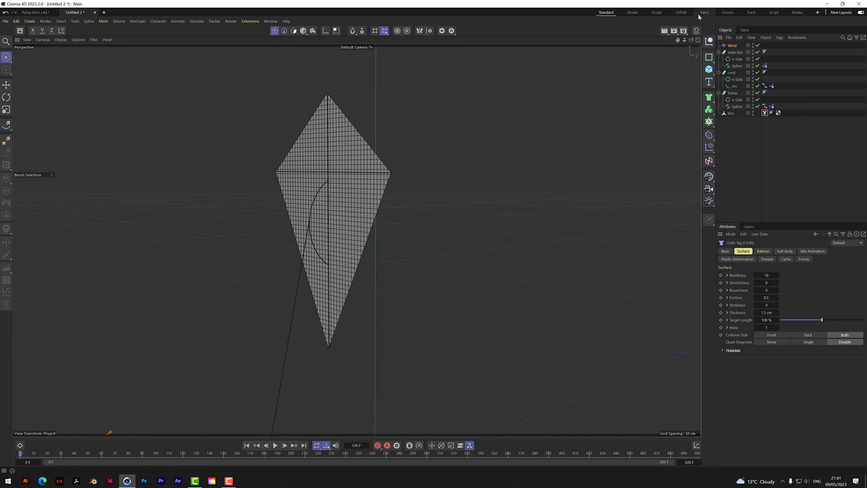
drag(691, 40, 728, 40)
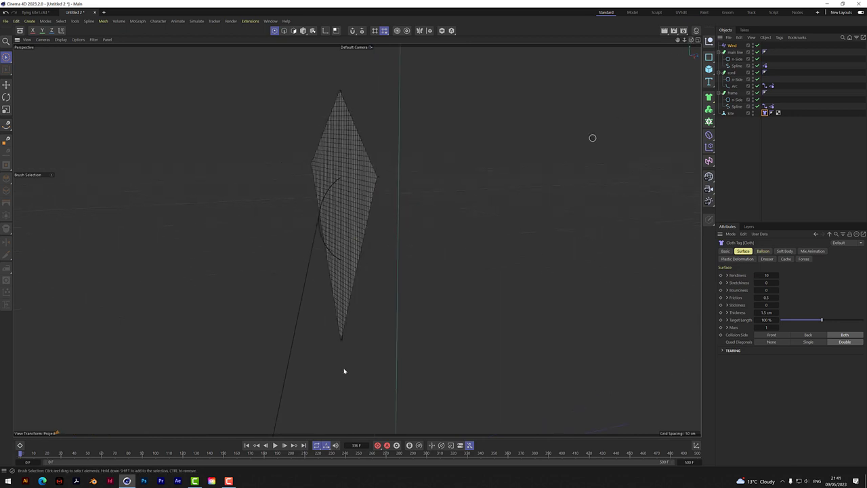
click(275, 445)
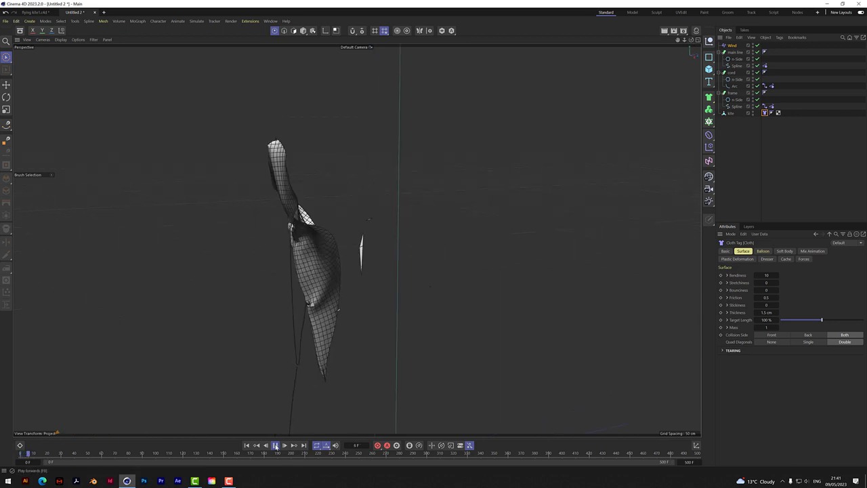
click(275, 445)
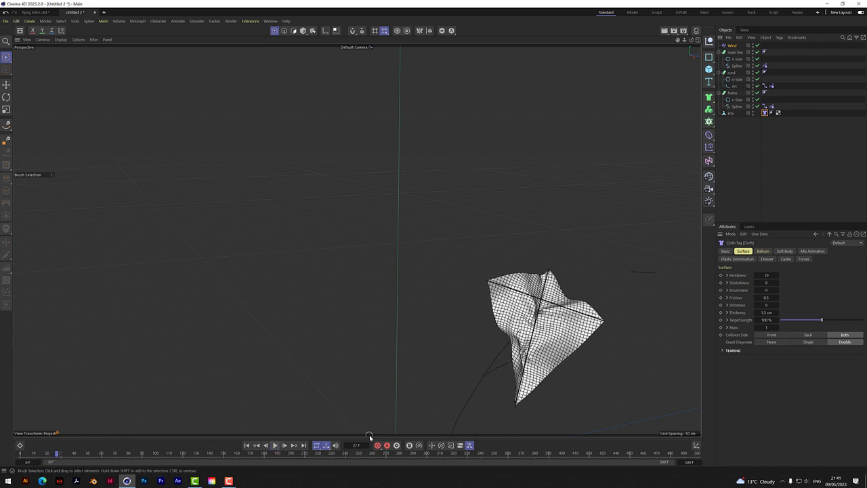
mouse_move(497, 137)
alt+mouse_down()
mouse_move(447, 108)
mouse_move(444, 88)
mouse_move(457, 54)
alt+mouse_up()
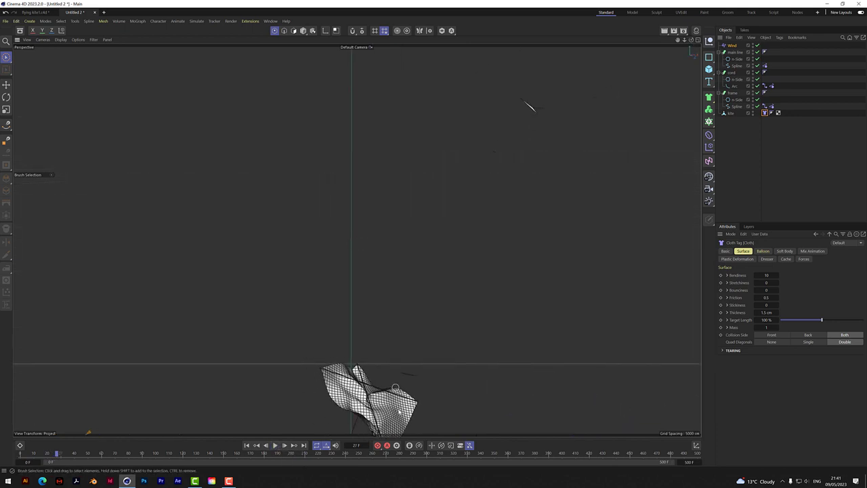
mouse_move(690, 40)
mouse_down()
mouse_move(697, 101)
mouse_move(690, 52)
mouse_move(650, 42)
mouse_move(356, 240)
mouse_move(690, 40)
mouse_up()
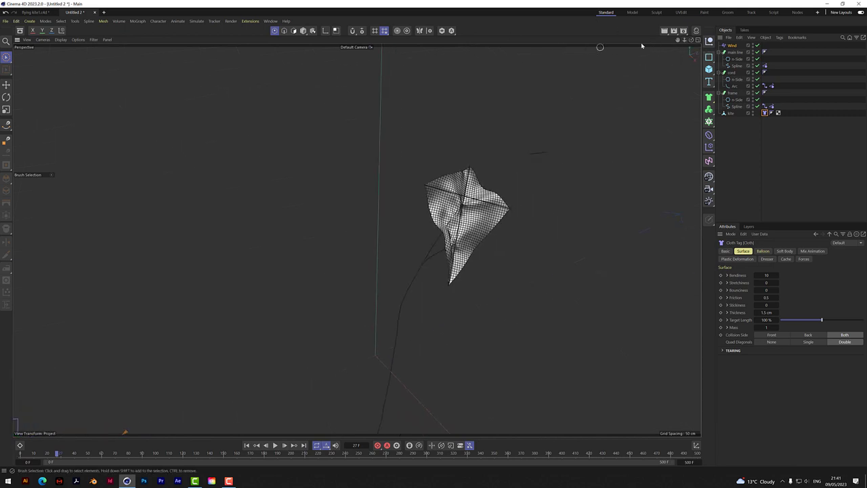
Run the simulation on to frame 440 while following the kite and the full main line
drag(691, 40, 356, 240)
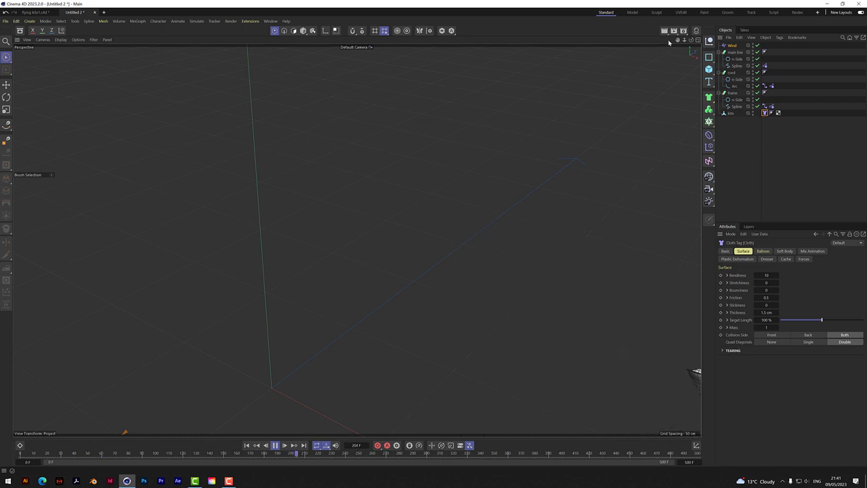
scroll(357, 239, down, 5)
scroll(357, 239, down, 4)
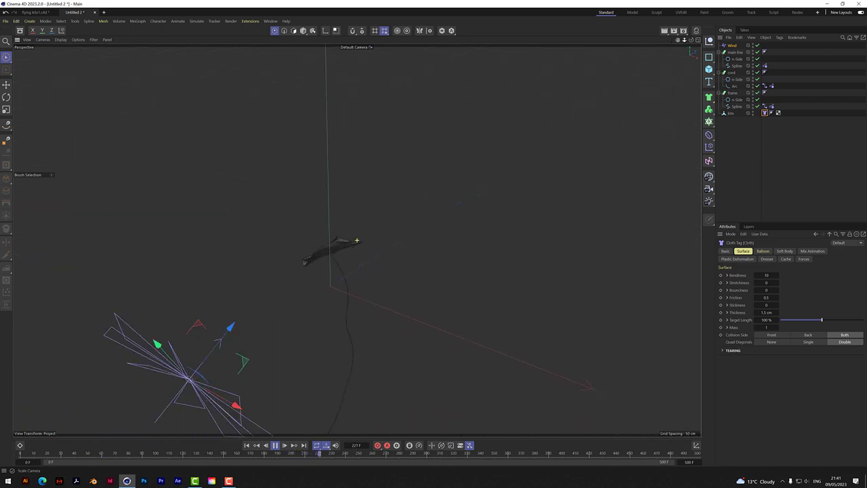
alt+drag(357, 240, 285, 190)
alt+middle_drag(357, 239, 369, 161)
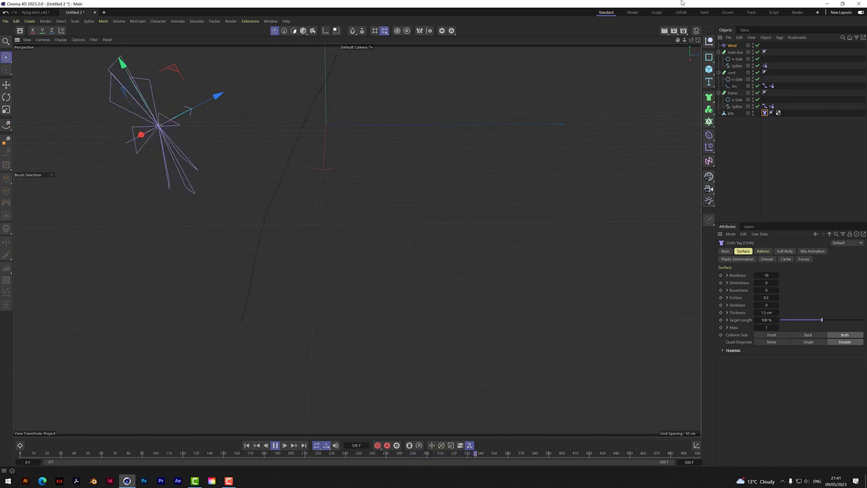
drag(679, 42, 356, 240)
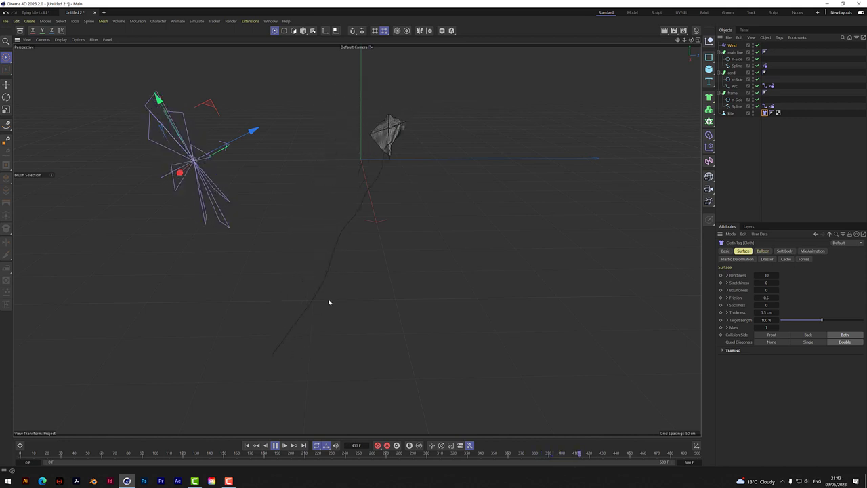
click(275, 445)
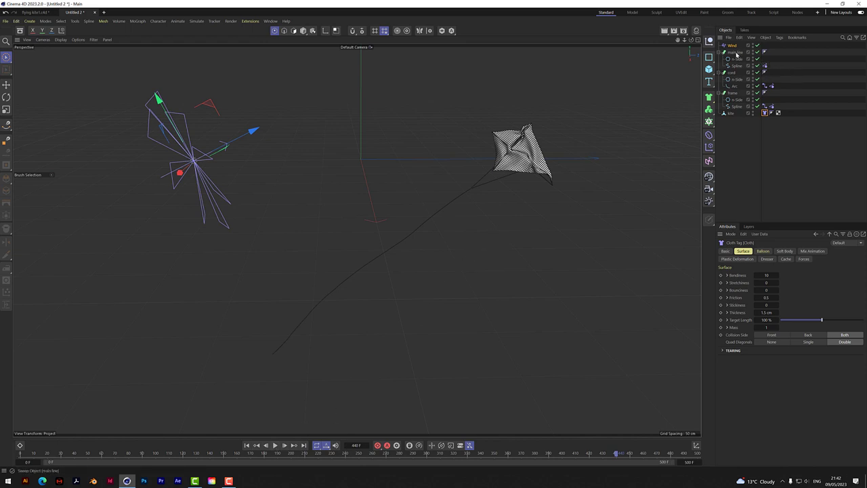
Set the main line's n-Side radius and Rope radius to 0.05 cm and its Rope mass to 0.1
click(764, 66)
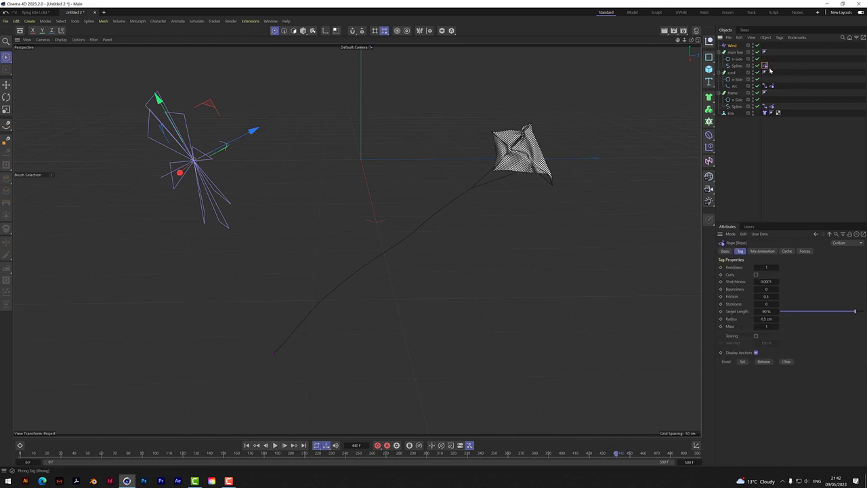
click(768, 327)
click(737, 60)
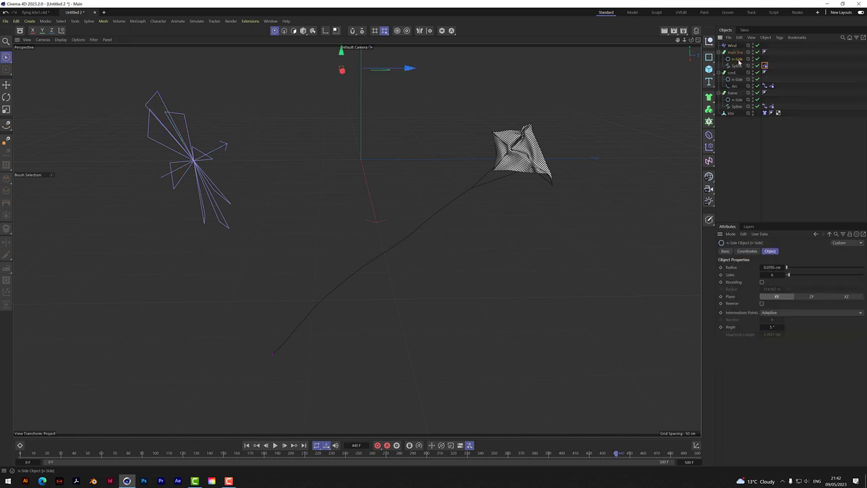
double_click(772, 268)
text(0.05)
key(Return)
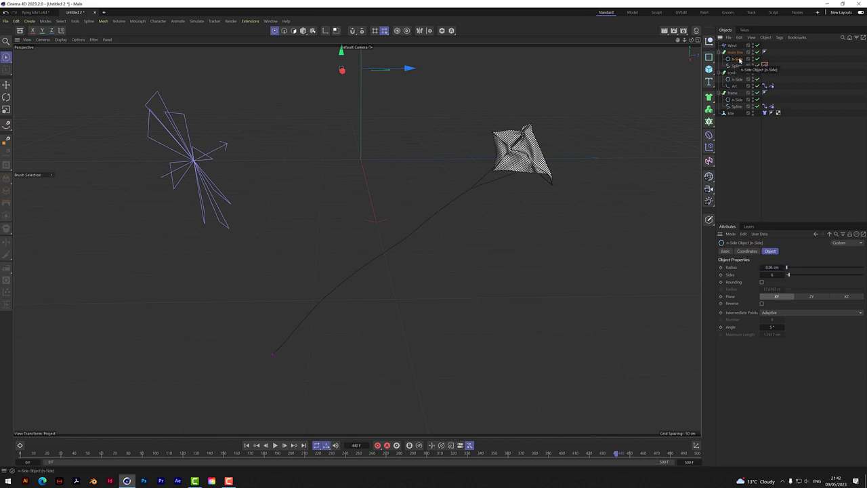
click(765, 65)
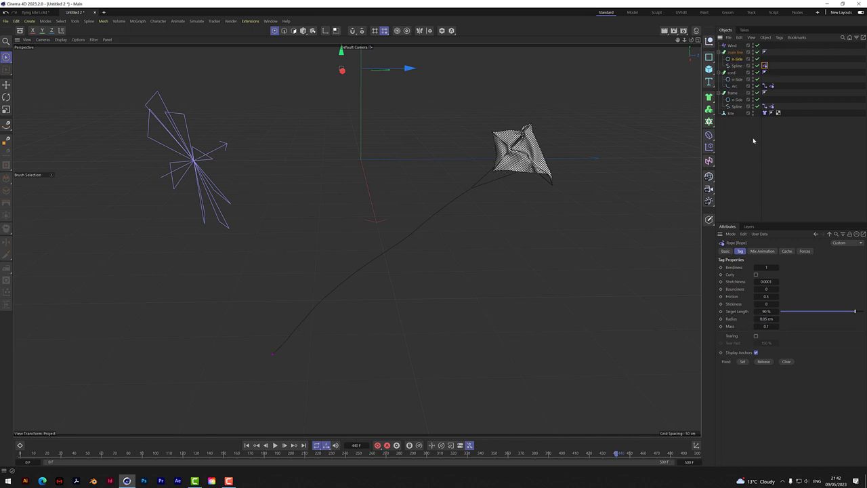
Match the Rope radius of the cord and the frame to their n-Side profiles, using 0.5 cm for the frame
click(737, 79)
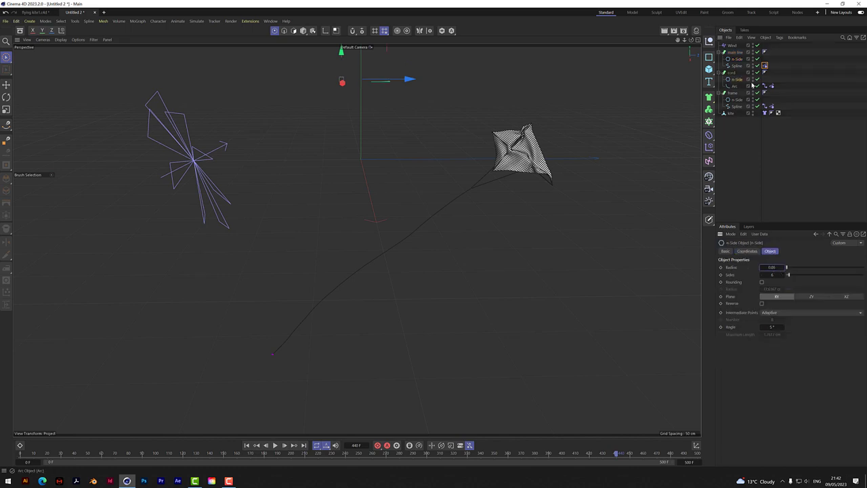
click(772, 87)
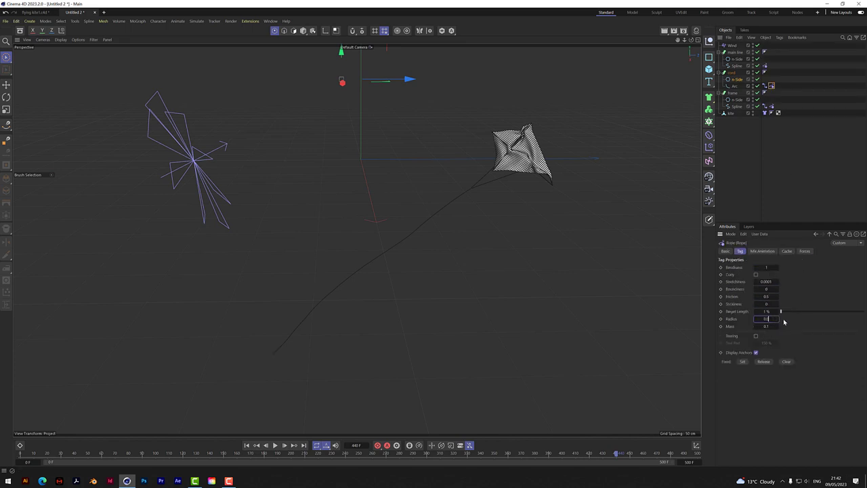
click(737, 99)
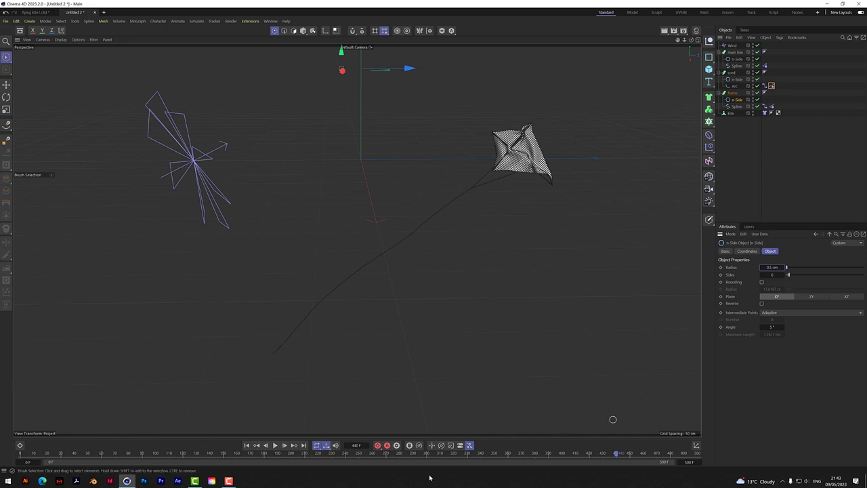
click(246, 445)
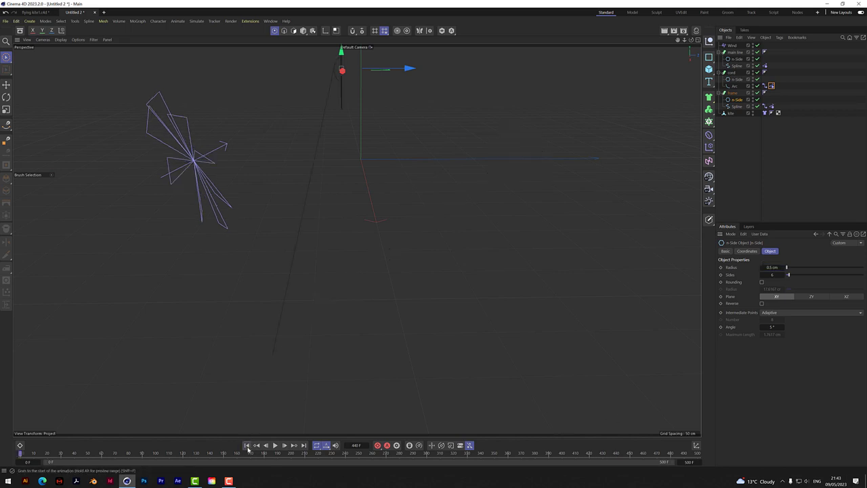
click(771, 107)
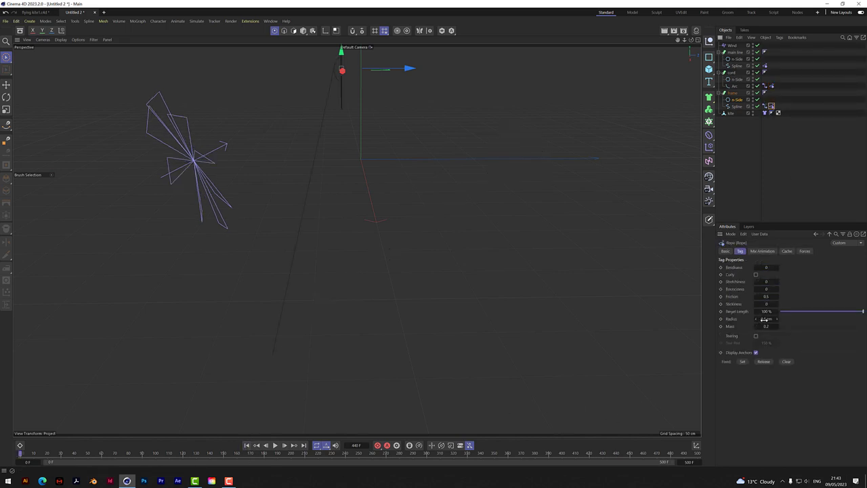
Play the simulation to frame 150 with the Wind object and the kite both in view
drag(683, 41, 765, 43)
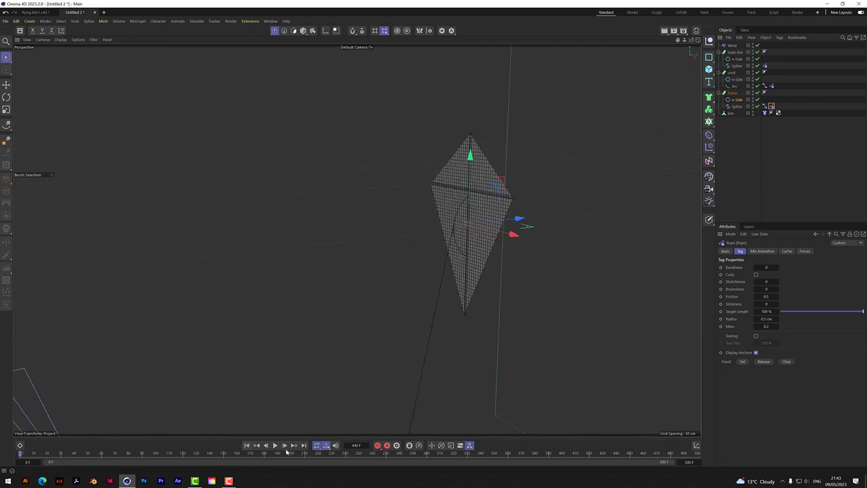
click(275, 445)
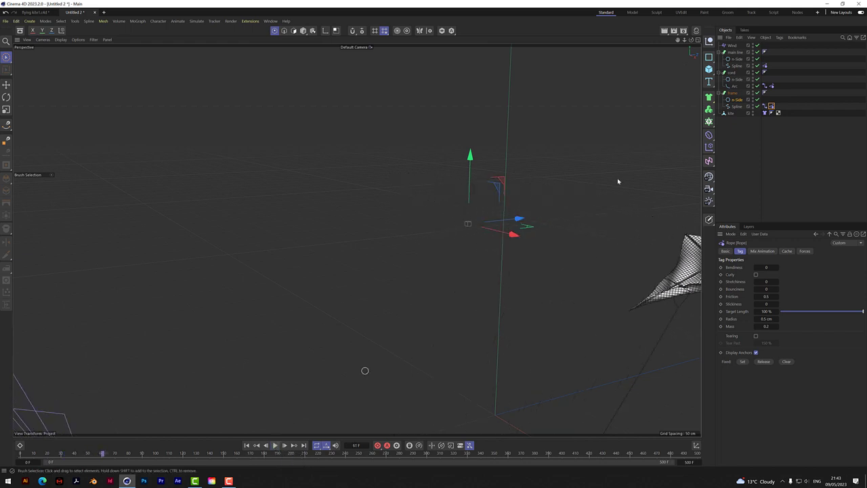
scroll(357, 239, down, 10)
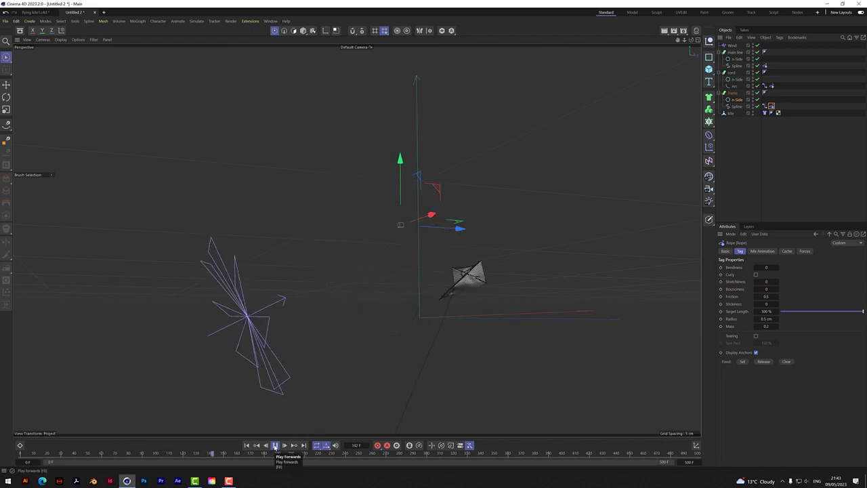
click(275, 446)
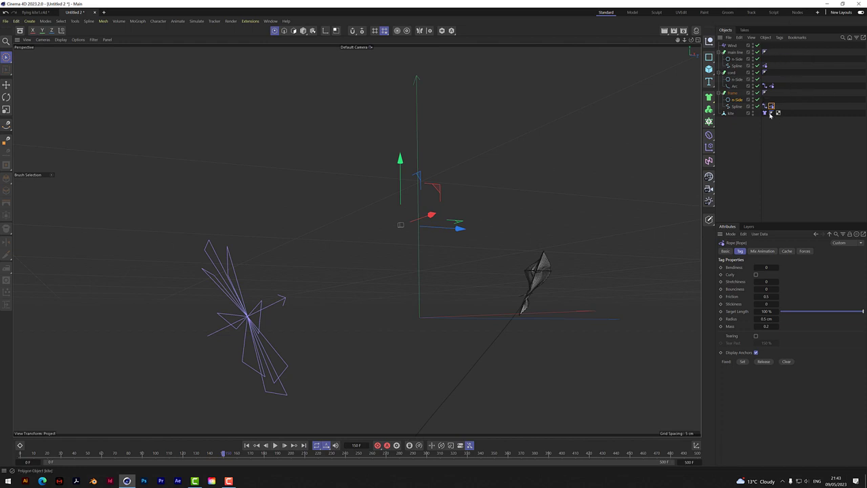
Show the Mix Animation settings of the frame's Rope tag and replay the simulation from the first frame
click(768, 250)
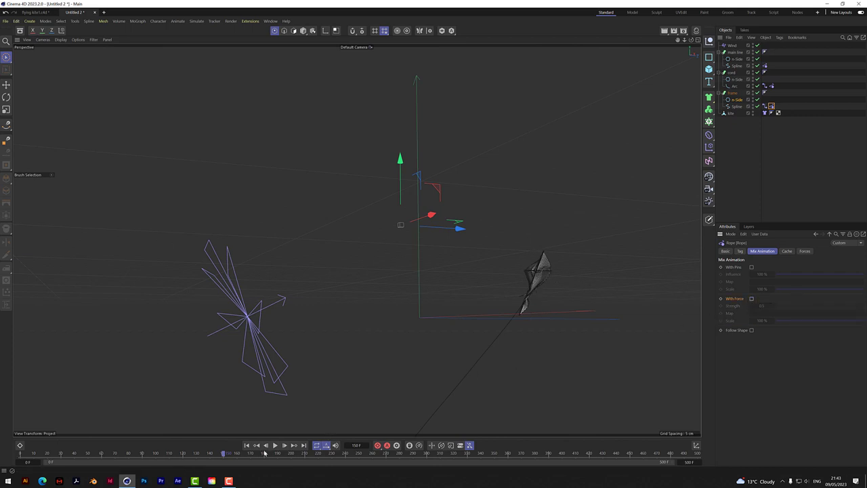
click(247, 446)
click(275, 445)
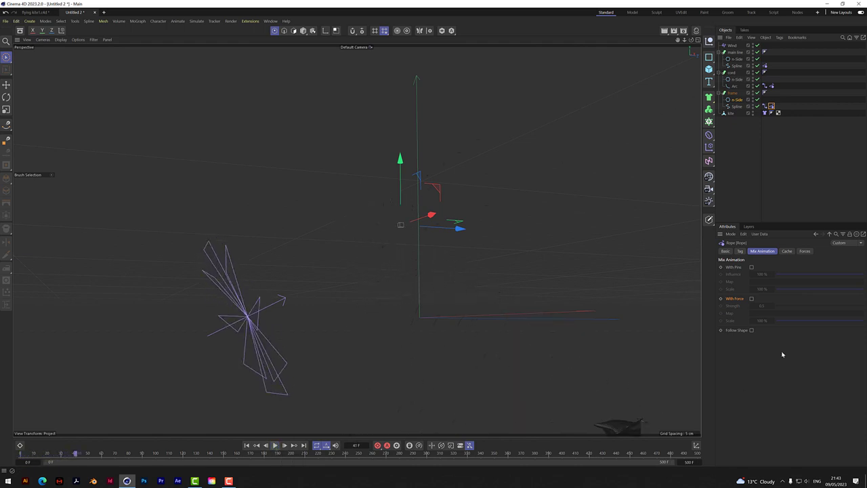
Enable With Force in the frame Rope tag's Mix Animation and replay the simulation with the kite in view
click(751, 298)
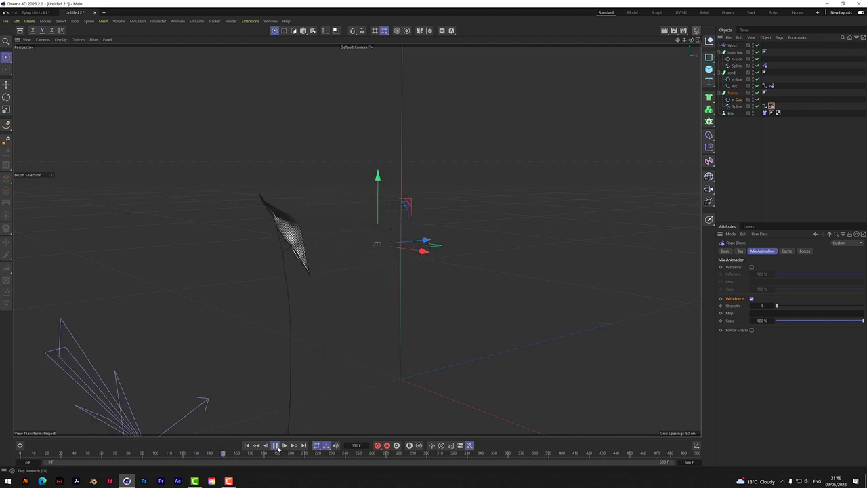
key(F8)
drag(684, 39, 725, 0)
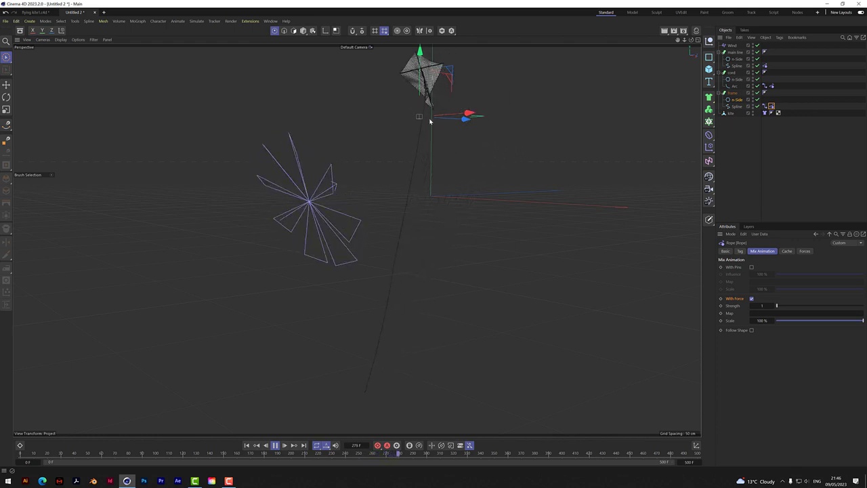
click(275, 445)
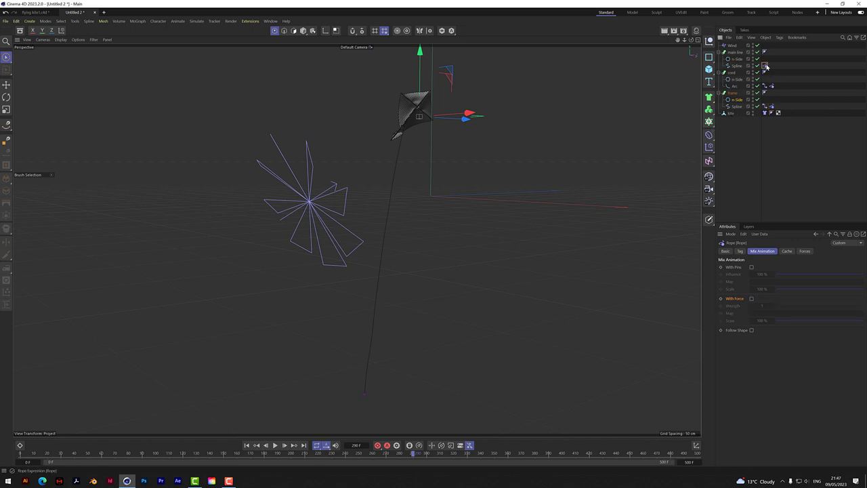
Set the Target Length of the main line's Rope tag to 80%
click(740, 251)
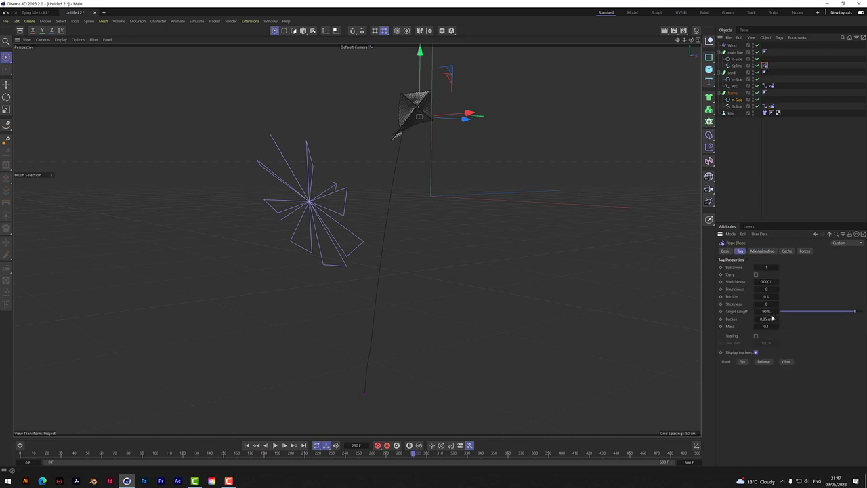
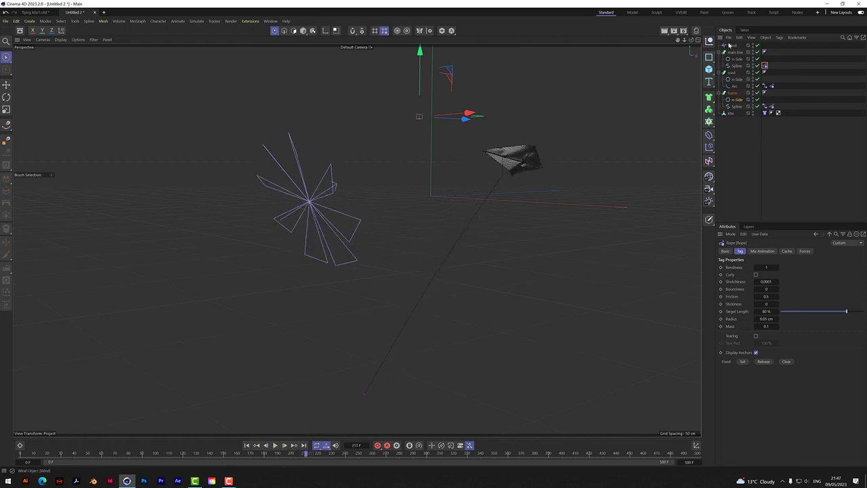
Set the Wind object to Acceleration mode with 800 cm wind speed and 400% turbulence, and replay the simulation from the first frame
click(732, 45)
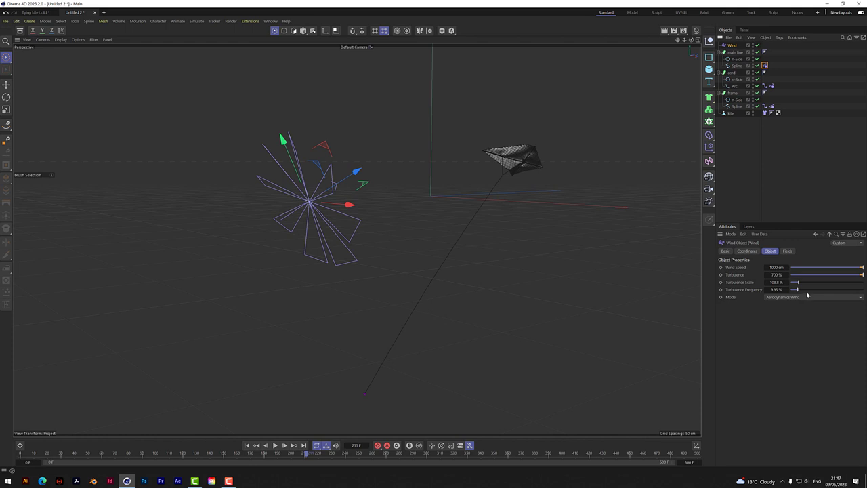
click(806, 296)
click(788, 305)
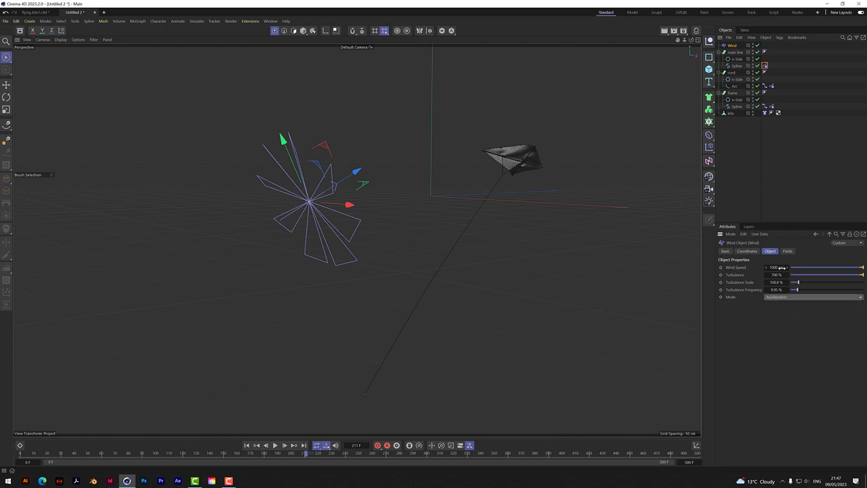
text(800)
key(Return)
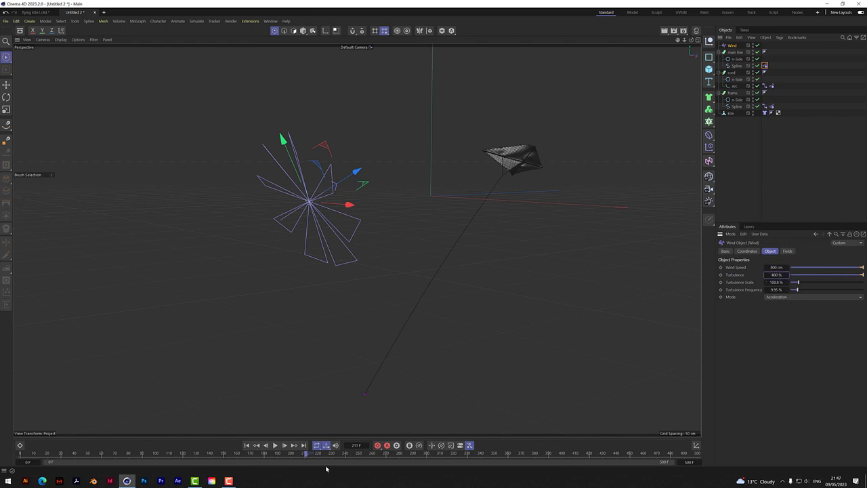
click(246, 446)
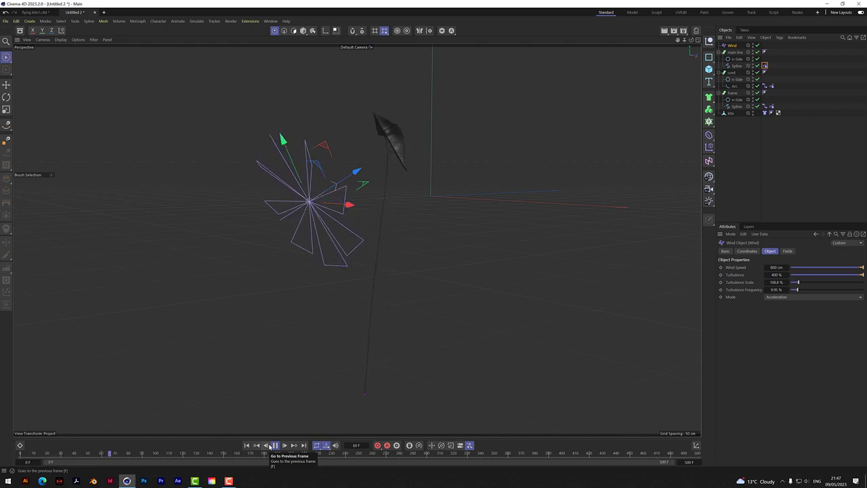
scroll(402, 144, up, 3)
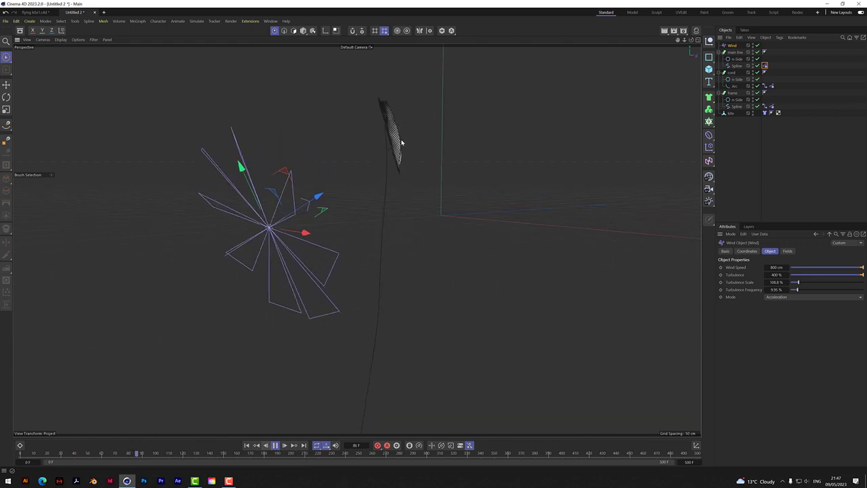
drag(691, 40, 708, 51)
alt+drag(356, 240, 454, 230)
scroll(324, 174, up, 1)
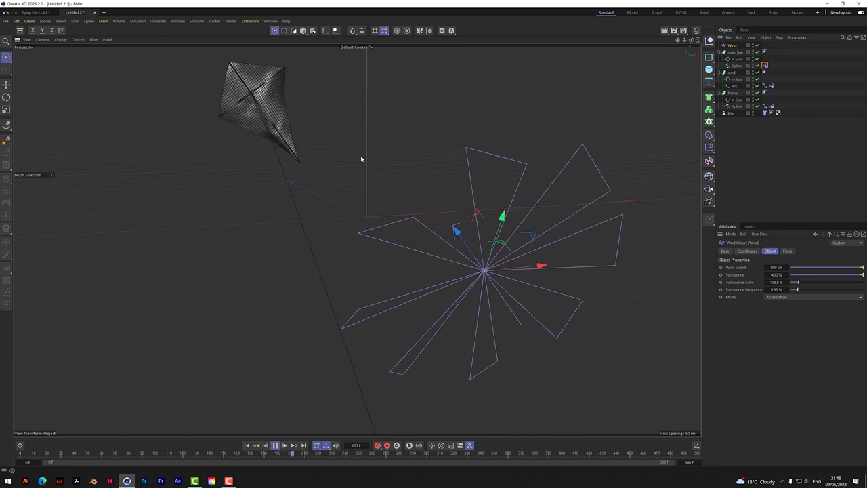
Try a wind speed of 2000 cm during playback and inspect the kite's movement and cloth up close
double_click(778, 267)
text(20000)
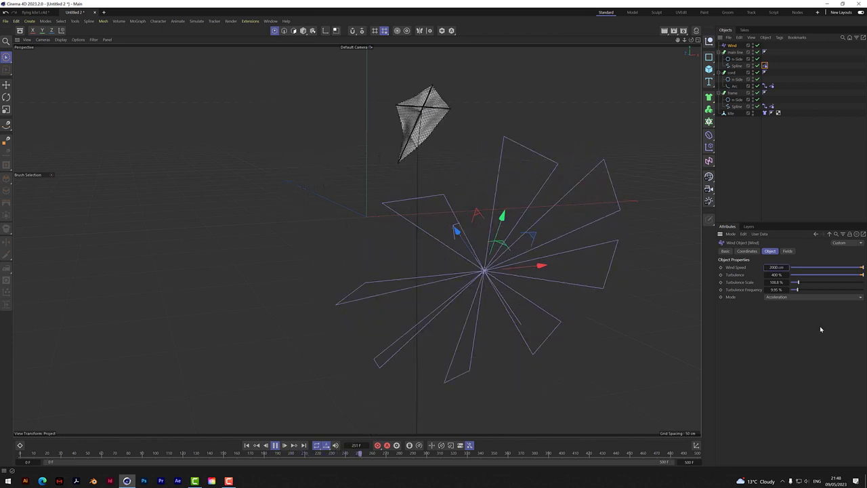
key(Return)
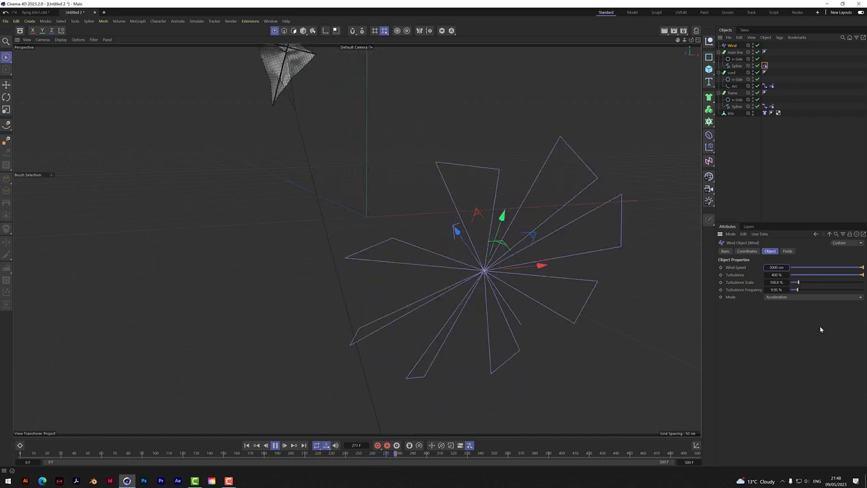
drag(677, 40, 696, 105)
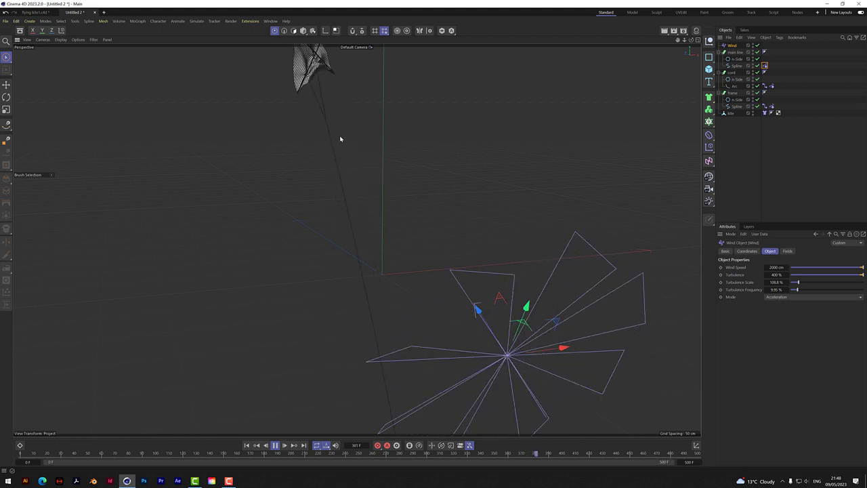
click(275, 445)
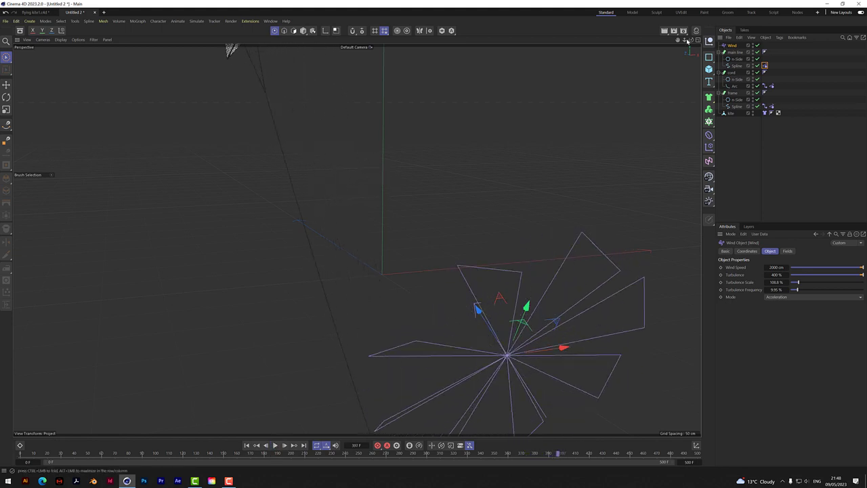
drag(692, 40, 582, 144)
scroll(470, 204, up, 4)
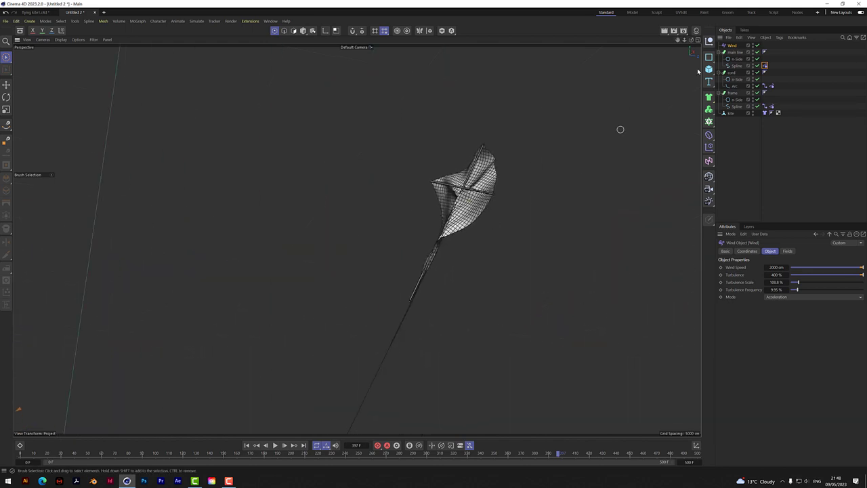
drag(691, 40, 576, 95)
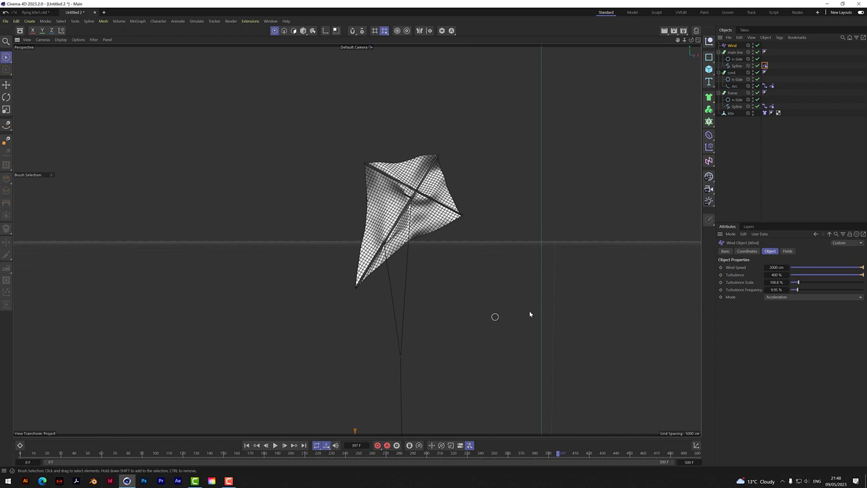
click(276, 445)
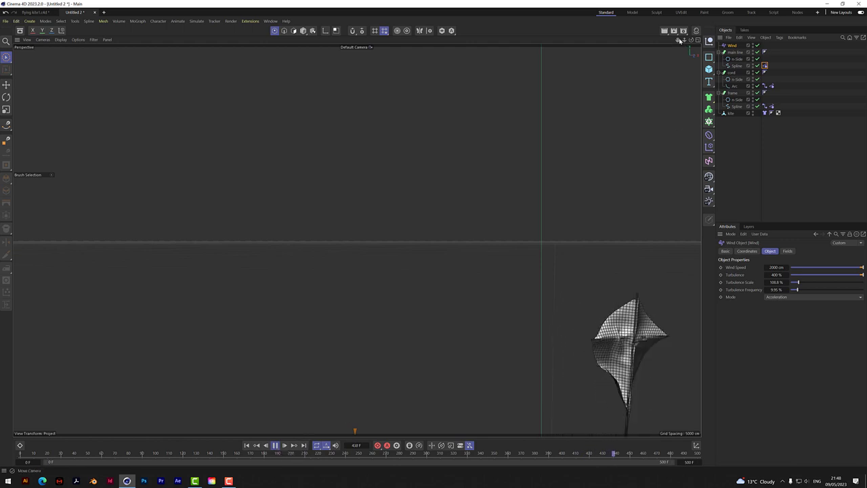
drag(678, 40, 256, 40)
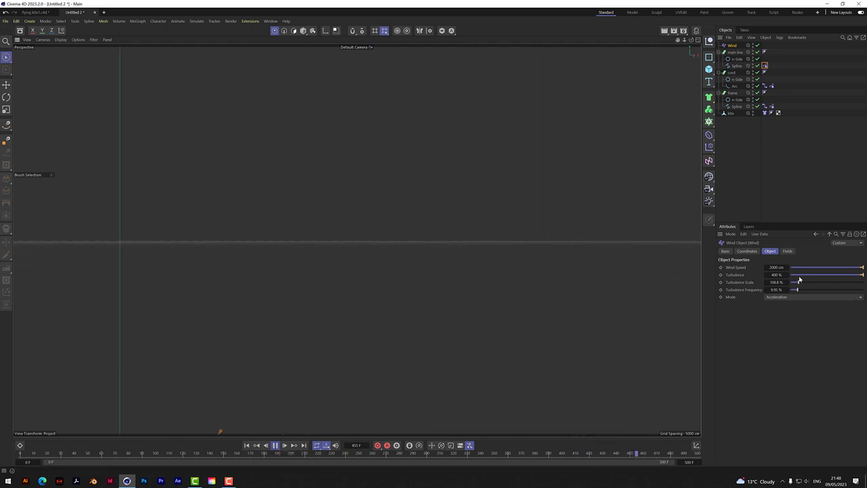
Set the wind speed to 1000 cm, replay the simulation from the start, and return to the first frame
text(1000)
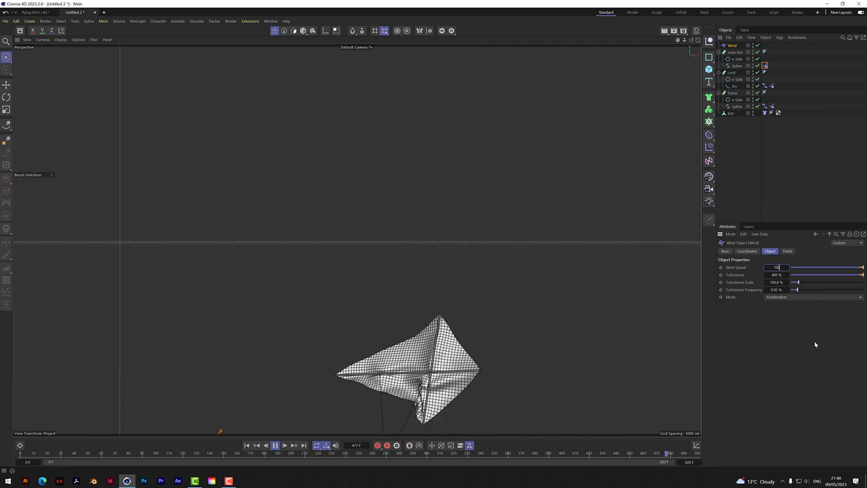
click(248, 445)
click(248, 445)
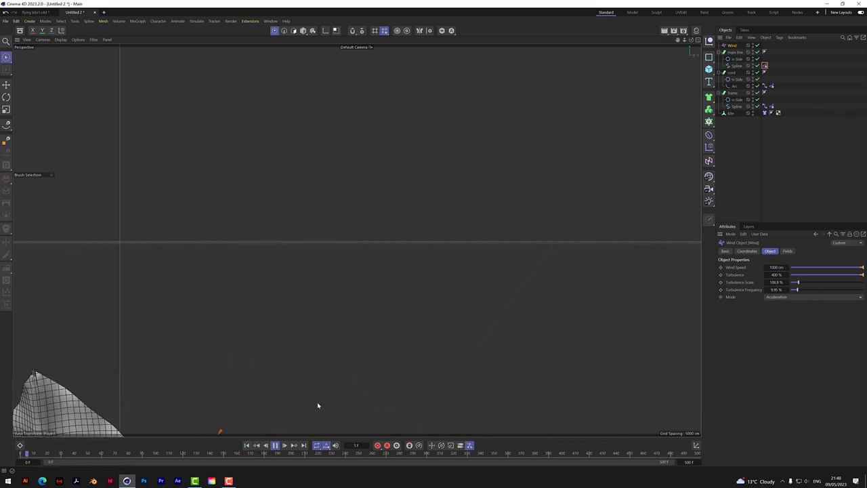
drag(684, 40, 866, 40)
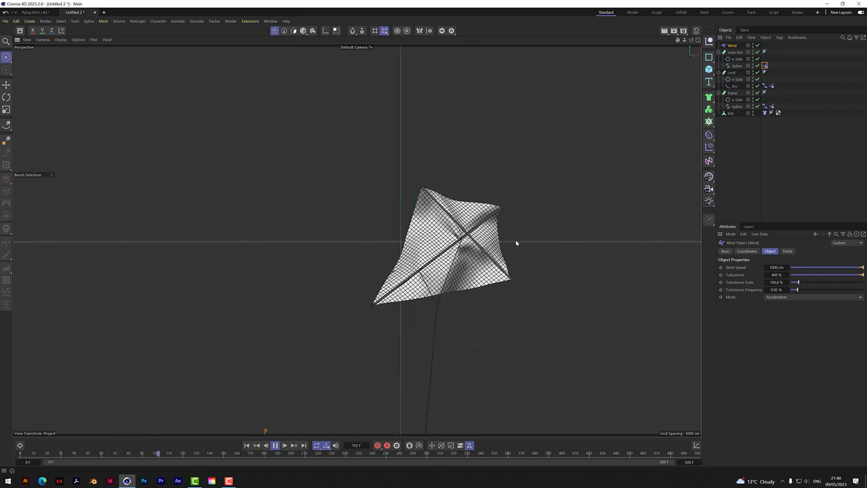
click(276, 446)
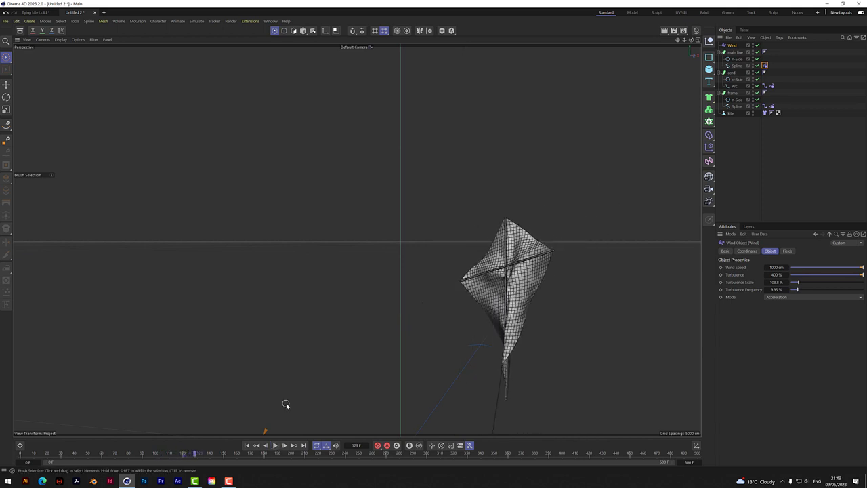
click(247, 445)
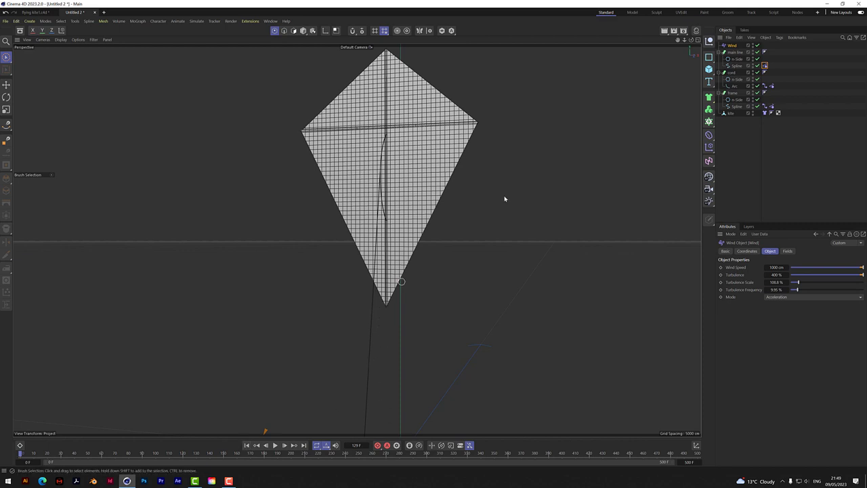
drag(684, 40, 610, 40)
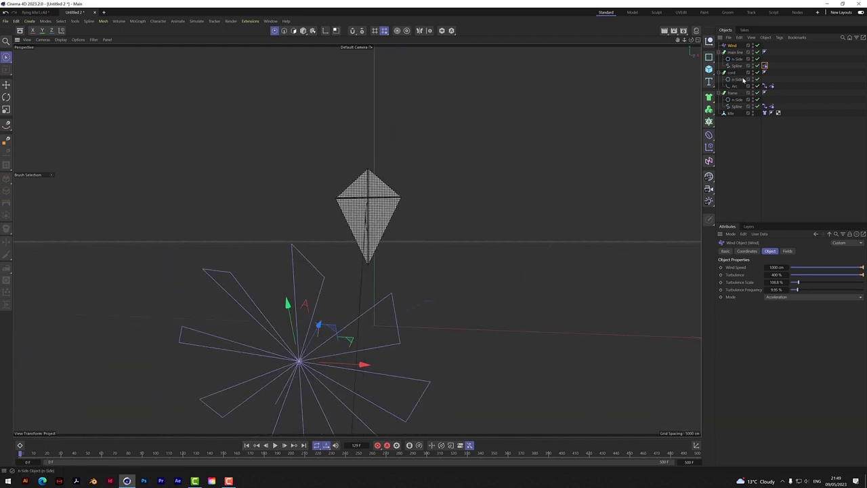
Collapse the object hierarchies and add a Plane with -Z orientation
click(733, 123)
click(719, 52)
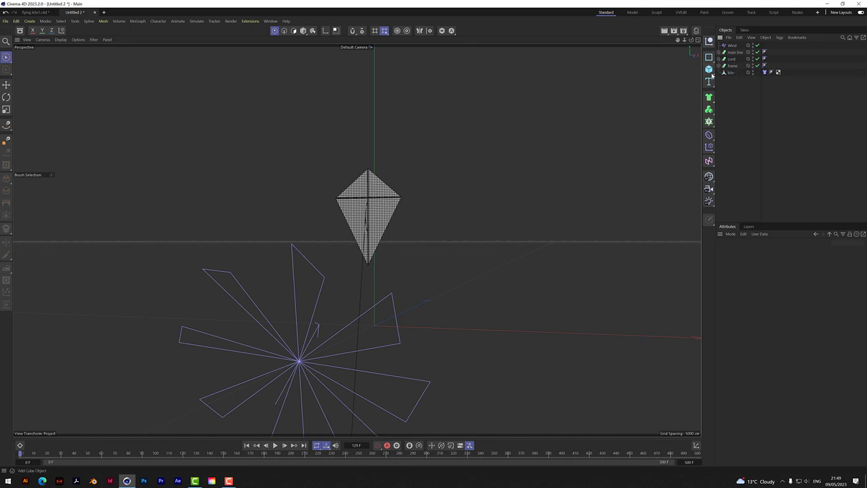
click(709, 69)
click(735, 92)
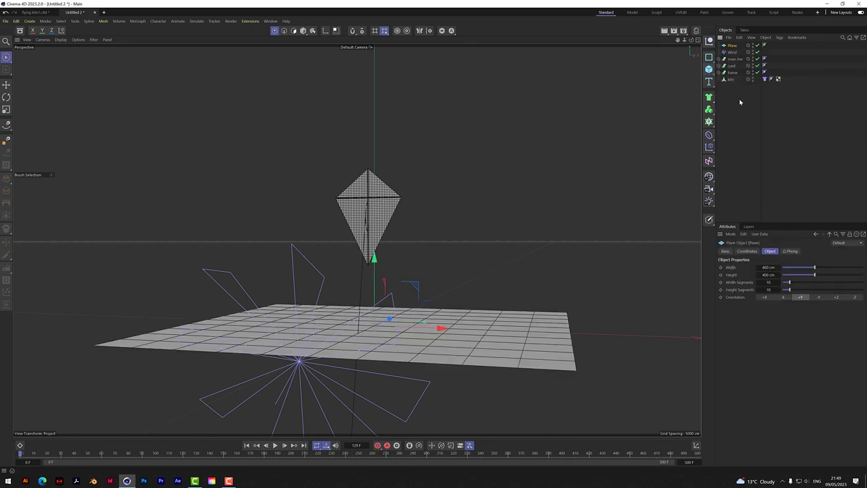
click(854, 298)
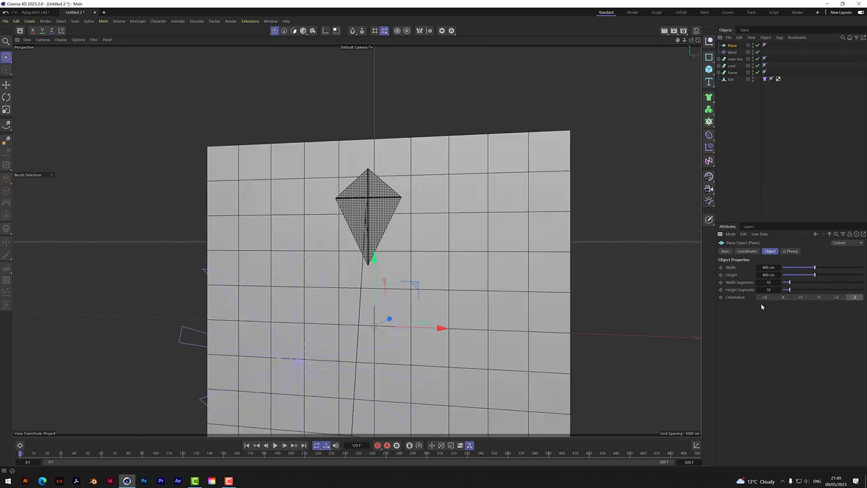
Set the Plane's width to 4 cm, height to 150 cm and width segments to 1
mouse_move(769, 269)
mouse_down()
mouse_move(758, 268)
mouse_move(772, 267)
mouse_up()
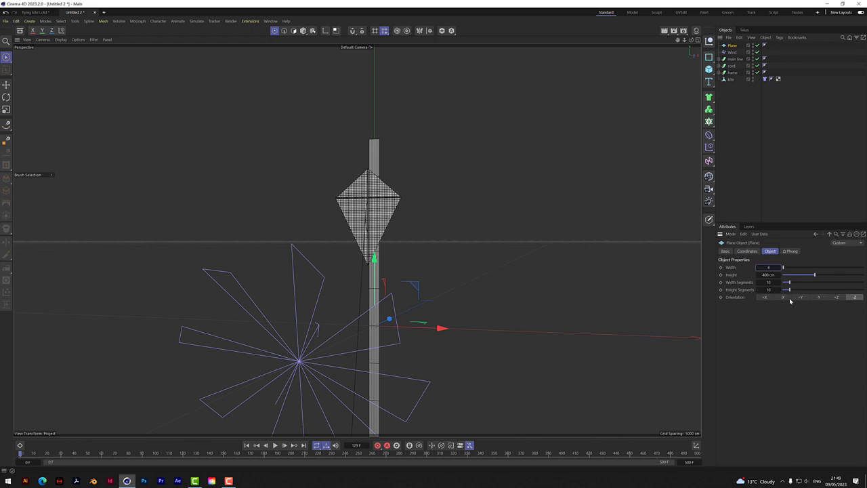
key(Return)
drag(770, 283, 759, 282)
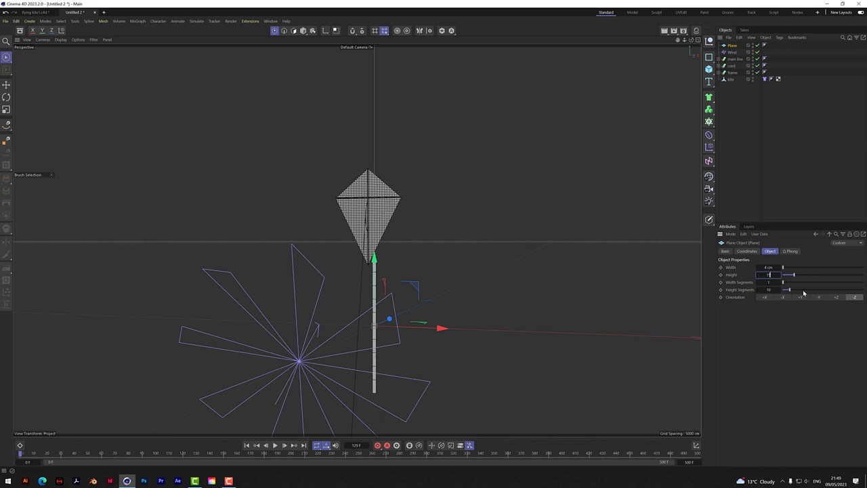
Position the Plane strip directly below the kite's bottom tip as a tail and set its height segments to 100
drag(373, 259, 373, 268)
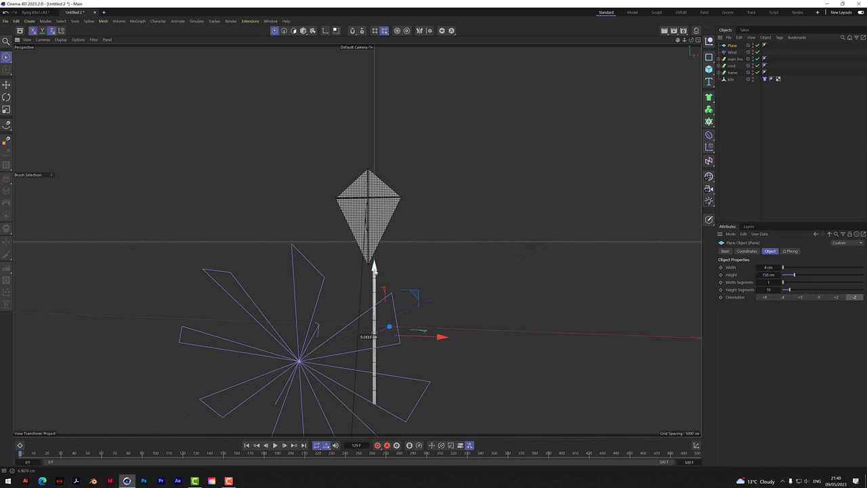
drag(432, 341, 369, 334)
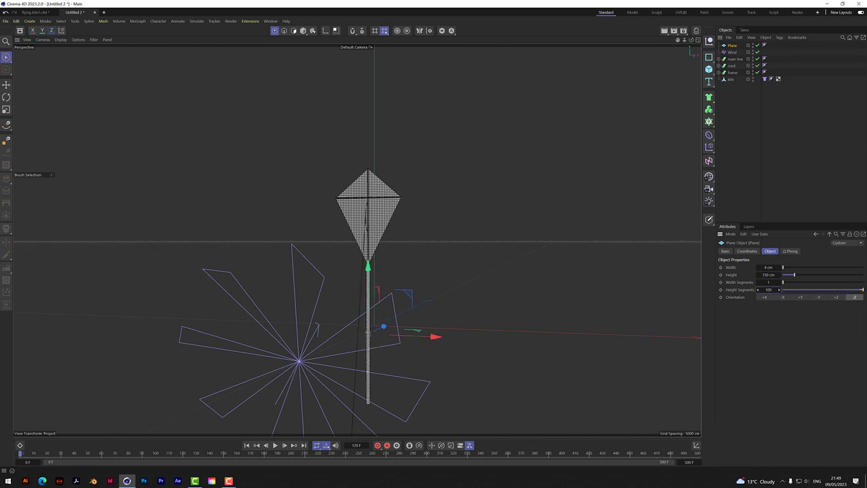
scroll(372, 273, up, 5)
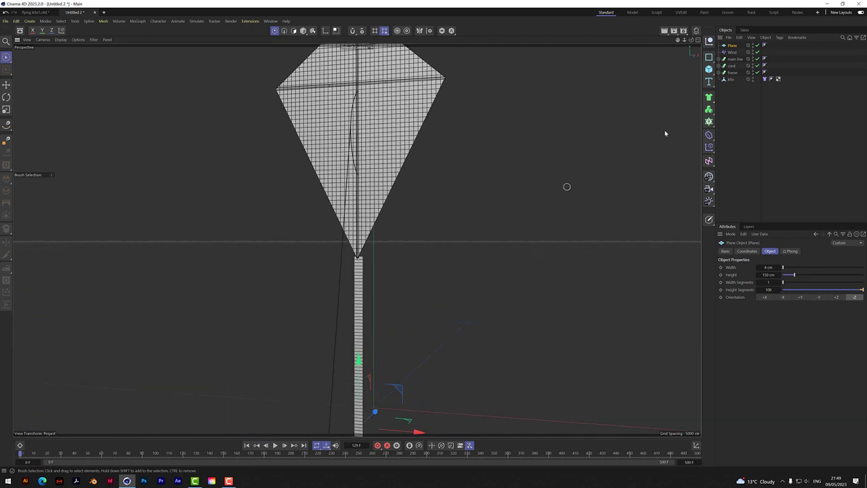
Add a Cloth tag and a Connector tag to the Plane tail strip
right_click(733, 45)
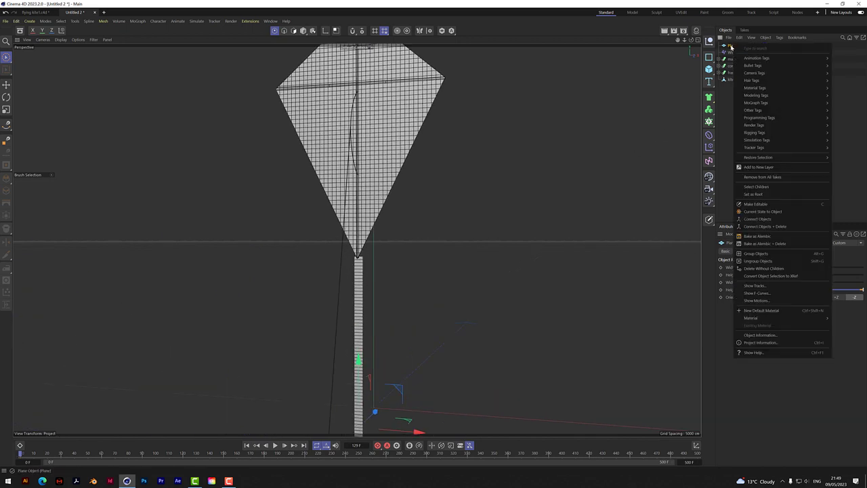
mouse_move(758, 139)
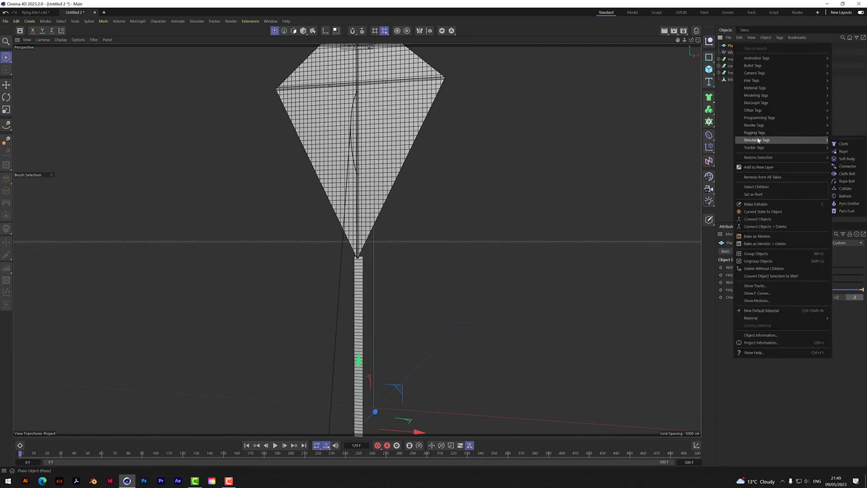
click(852, 145)
right_click(734, 45)
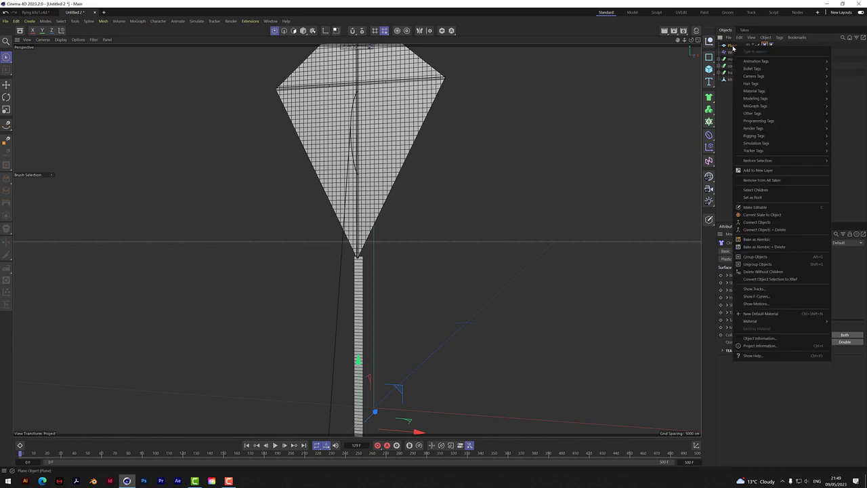
mouse_move(764, 145)
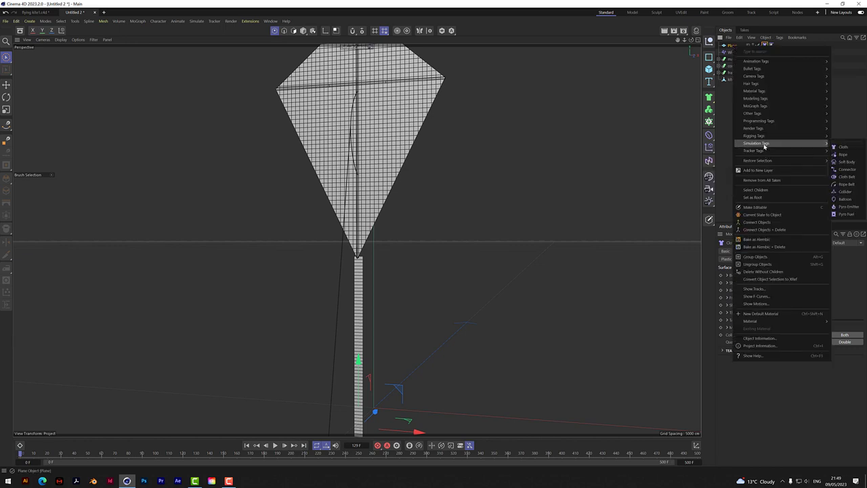
click(846, 169)
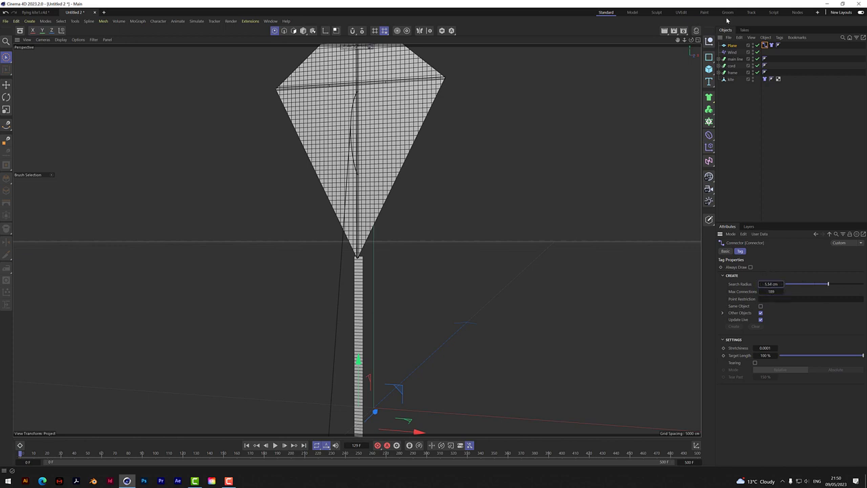
Move the Plane strip in depth and sideways so its upper end lines up with the kite's bottom tip
drag(691, 40, 548, 42)
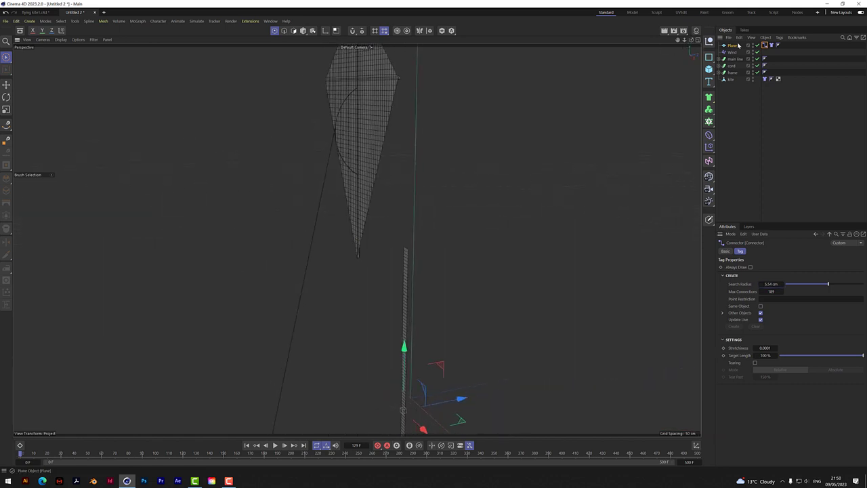
click(737, 45)
drag(458, 400, 413, 408)
click(698, 39)
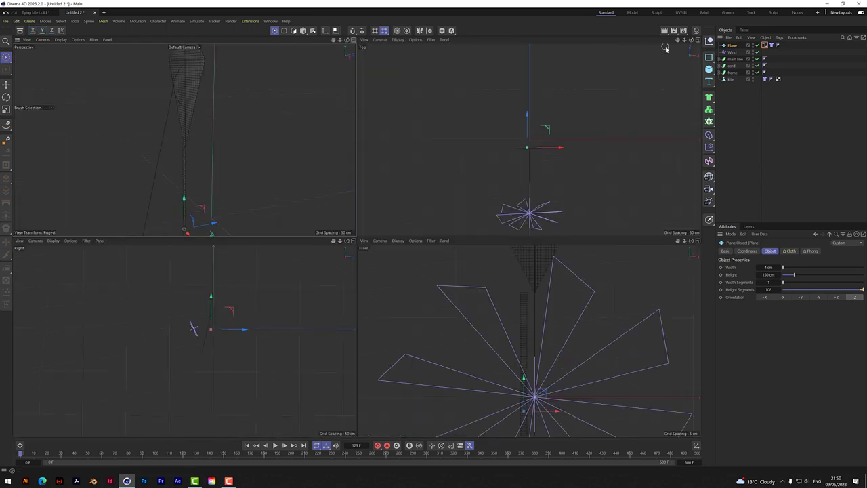
scroll(533, 150, up, 8)
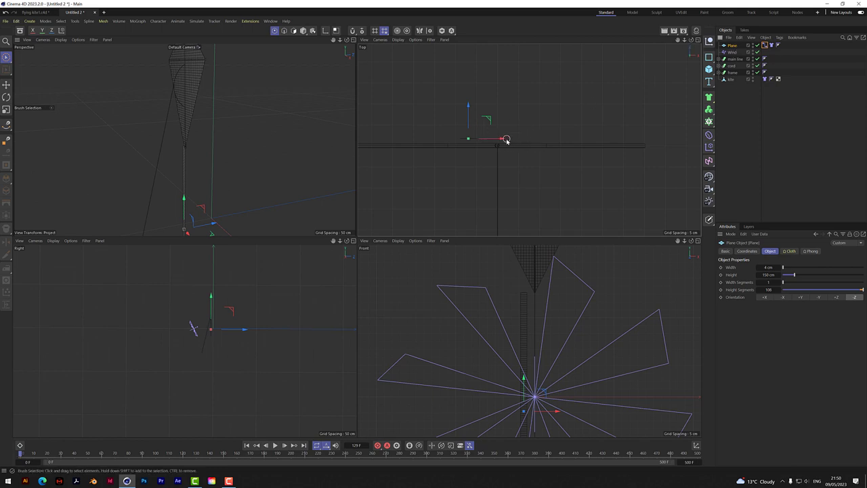
drag(506, 139, 497, 107)
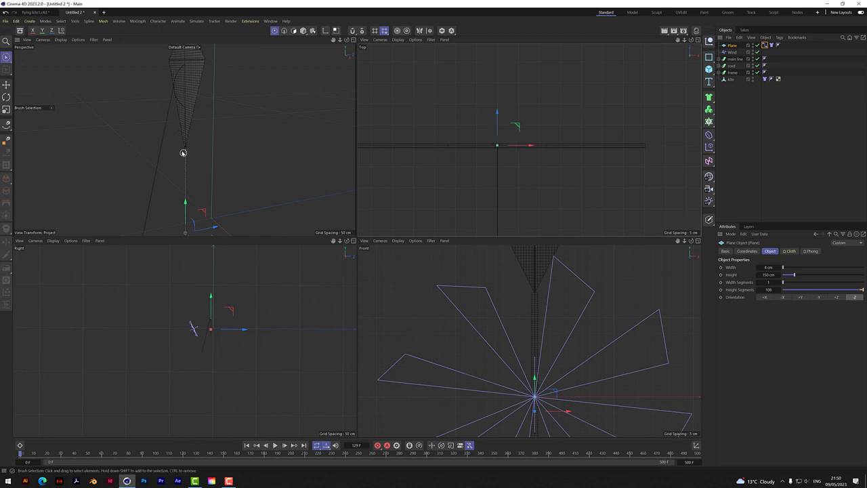
scroll(186, 137, up, 2)
click(353, 39)
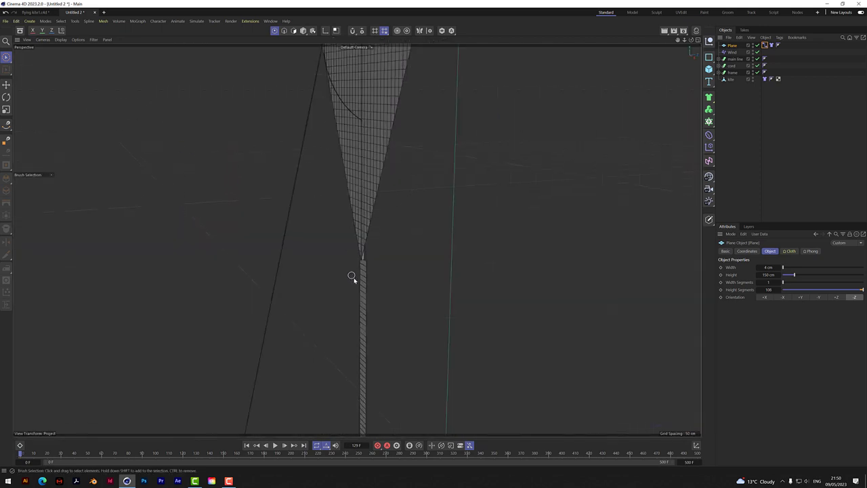
scroll(364, 258, up, 1)
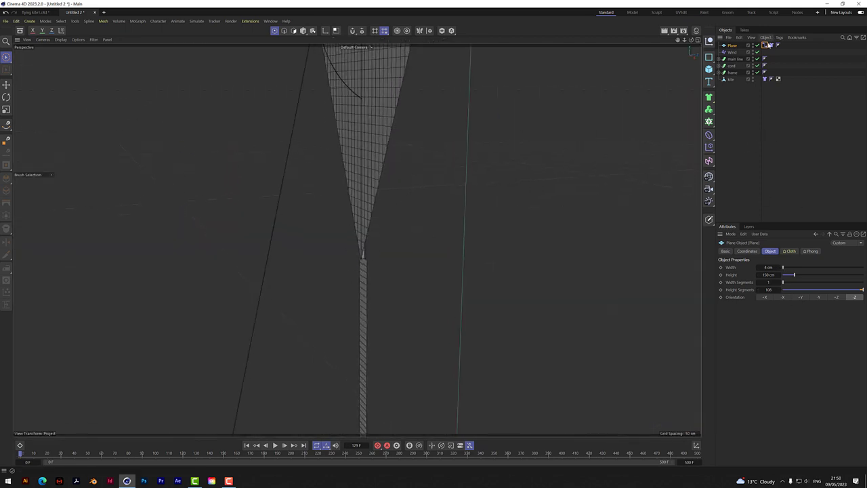
Set the tail Connector's search radius to 5.64 cm and its max connections to 64
click(759, 184)
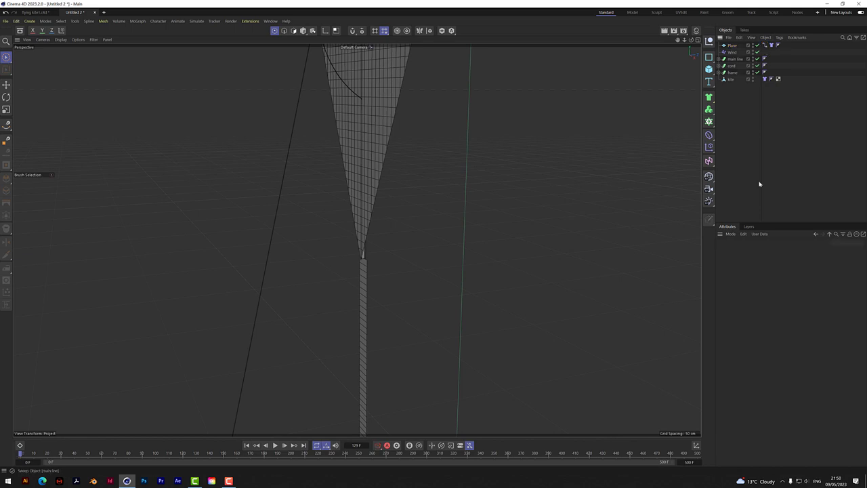
click(764, 44)
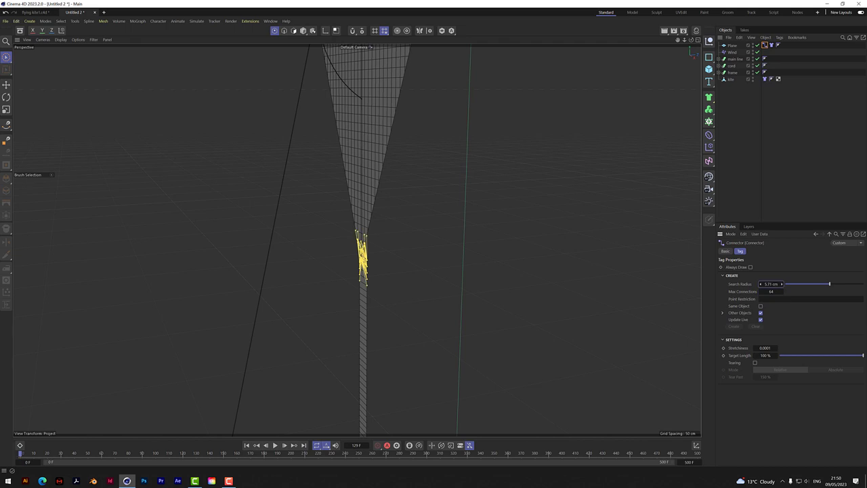
drag(684, 40, 667, 40)
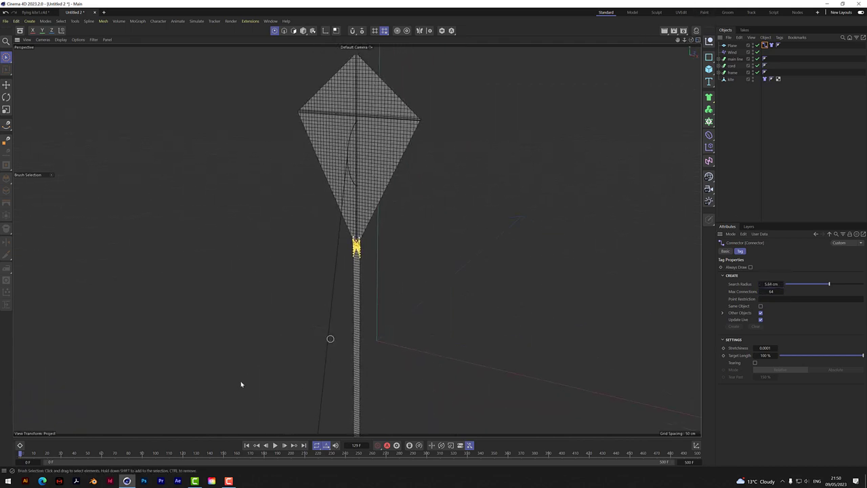
click(766, 179)
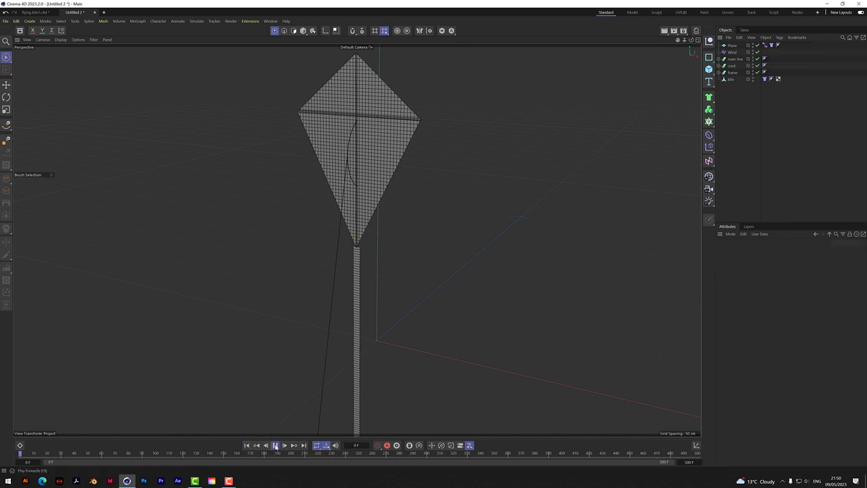
Play the simulation briefly, stop it, and examine how the tail hangs on to the kite
click(276, 445)
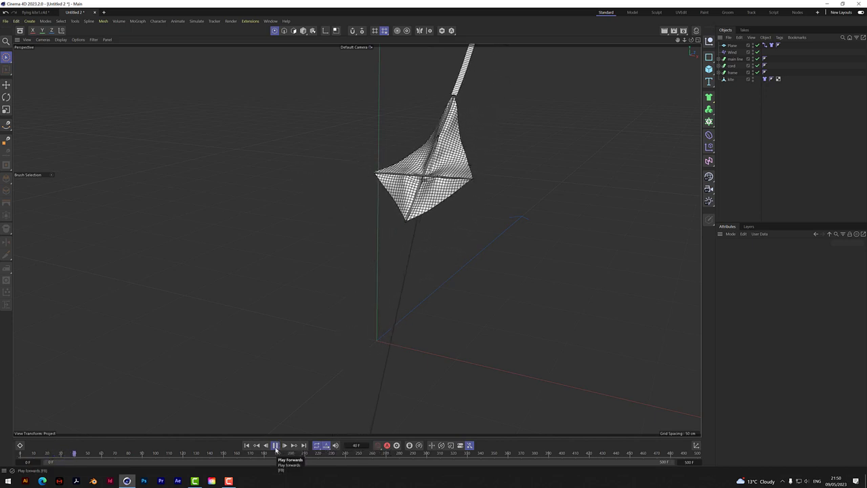
click(276, 445)
drag(690, 40, 356, 240)
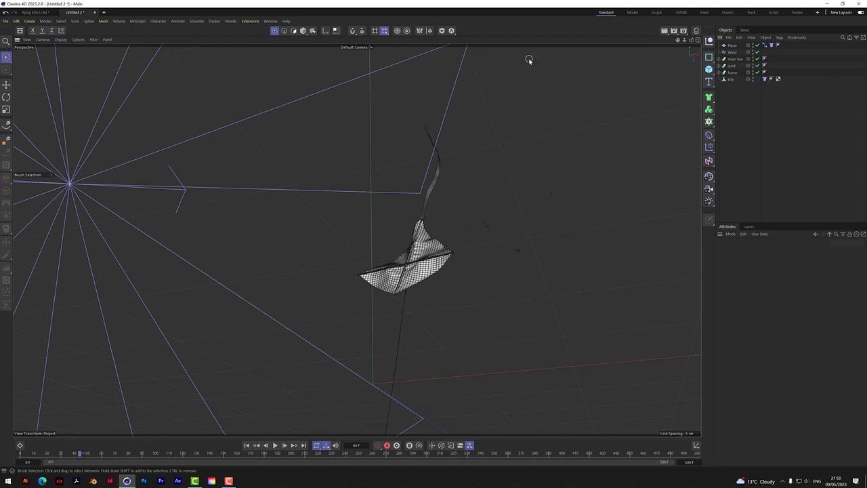
Replay the simulation from the start, examine the flying kite and tail from several angles, and stop playback
click(248, 446)
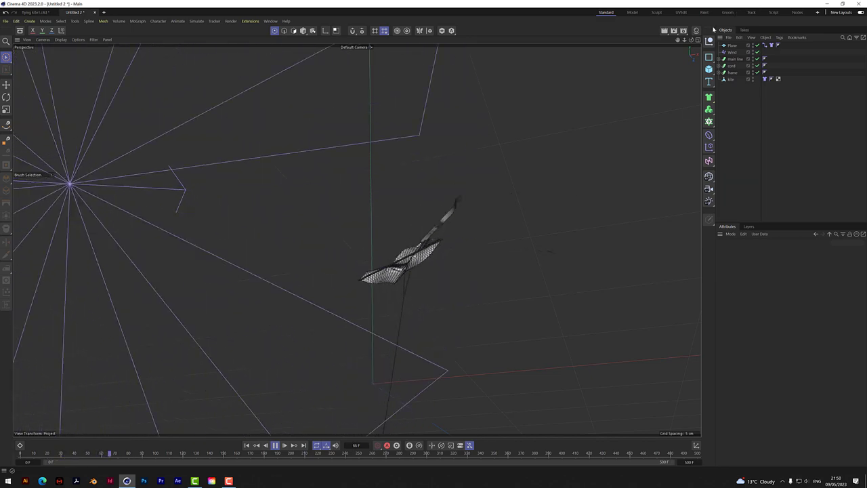
drag(692, 40, 694, 42)
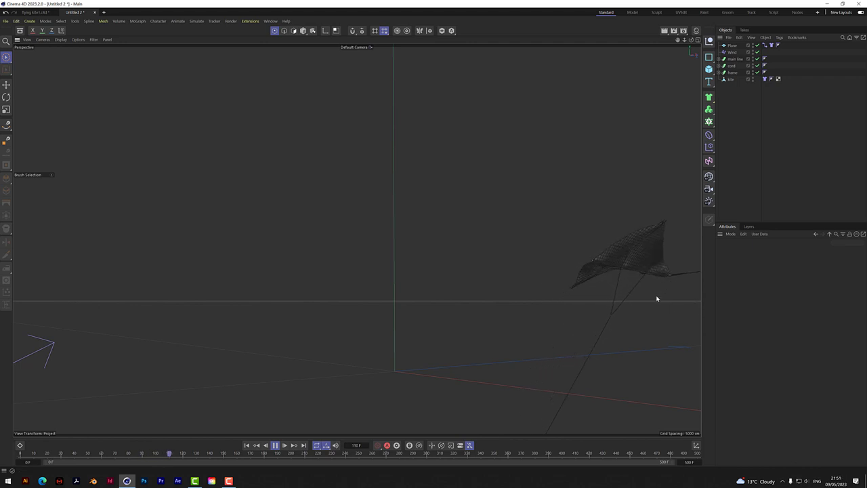
mouse_move(678, 40)
mouse_down()
mouse_move(357, 240)
mouse_move(692, 40)
mouse_up()
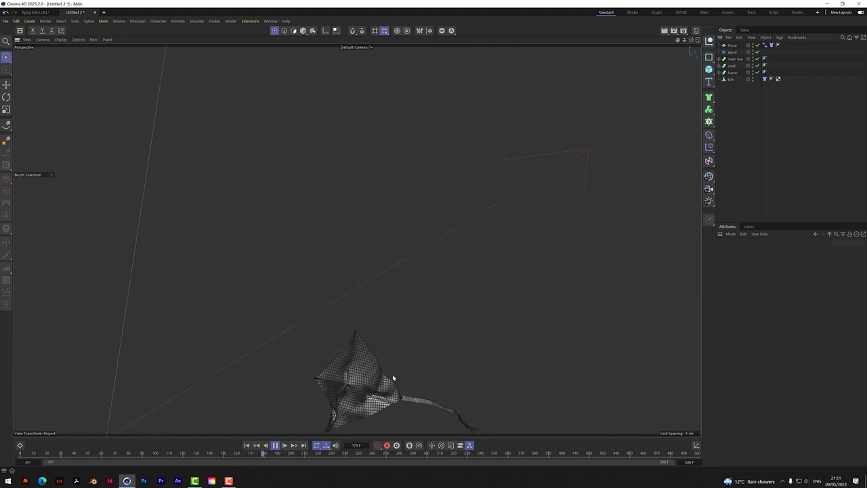
alt+drag(392, 377, 424, 366)
mouse_move(678, 39)
mouse_down()
mouse_move(357, 239)
mouse_move(678, 39)
mouse_up()
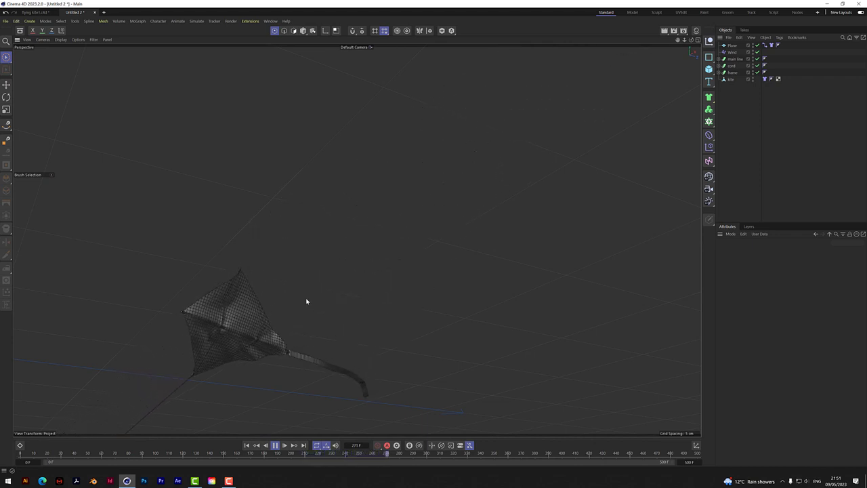
click(275, 445)
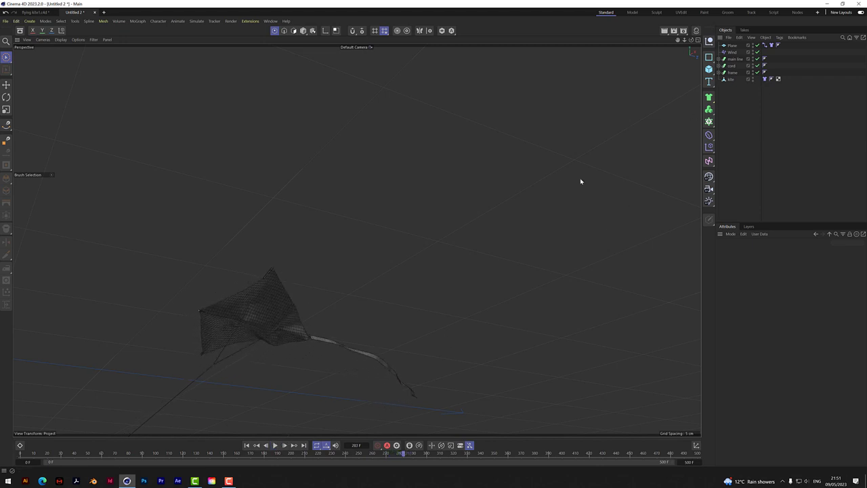
Review the tail's Cloth surface settings, then replay the simulation from the first frame and examine the tail up close
click(771, 45)
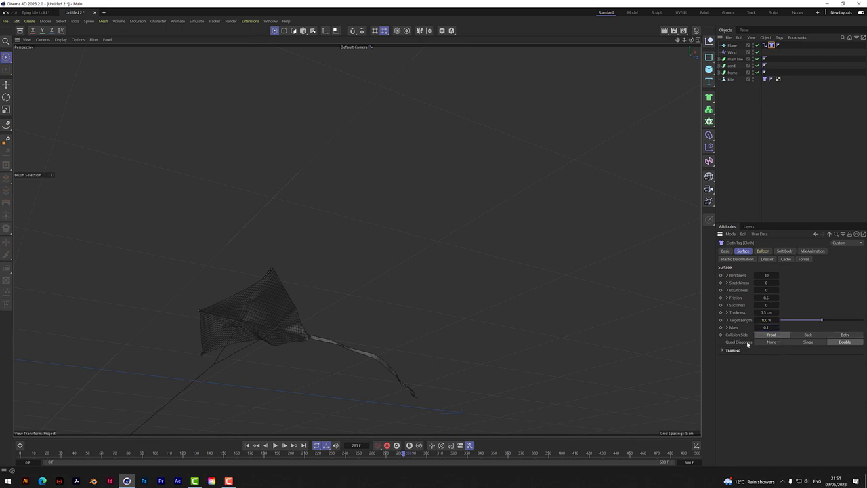
click(247, 446)
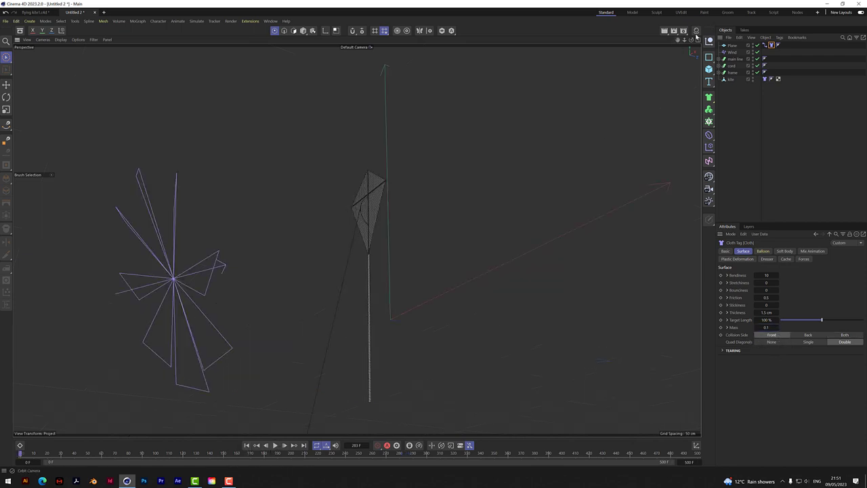
drag(690, 40, 685, 42)
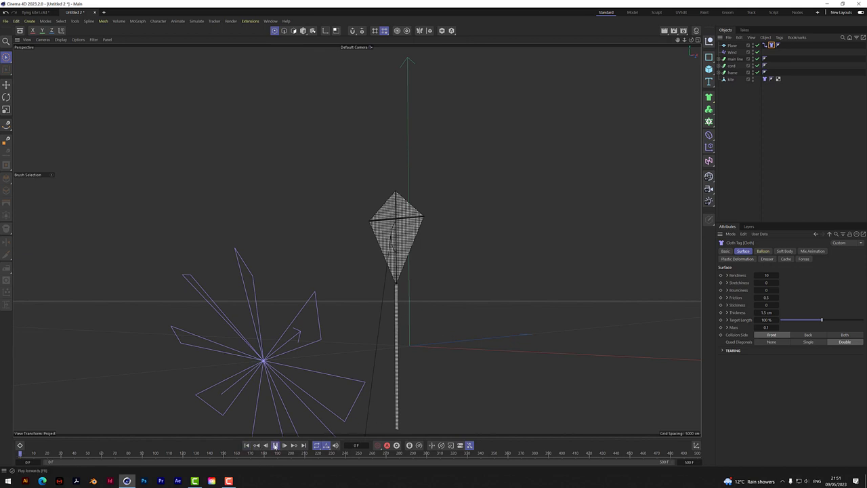
click(274, 445)
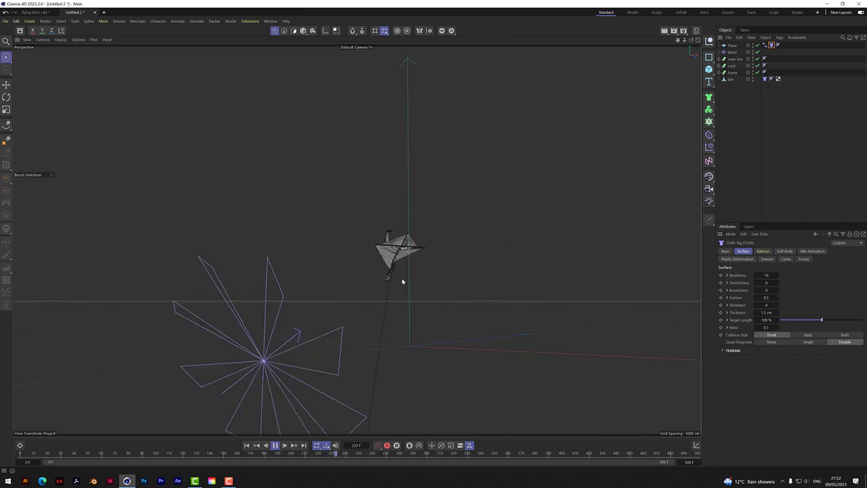
click(275, 444)
scroll(434, 259, up, 2)
alt+drag(434, 259, 488, 212)
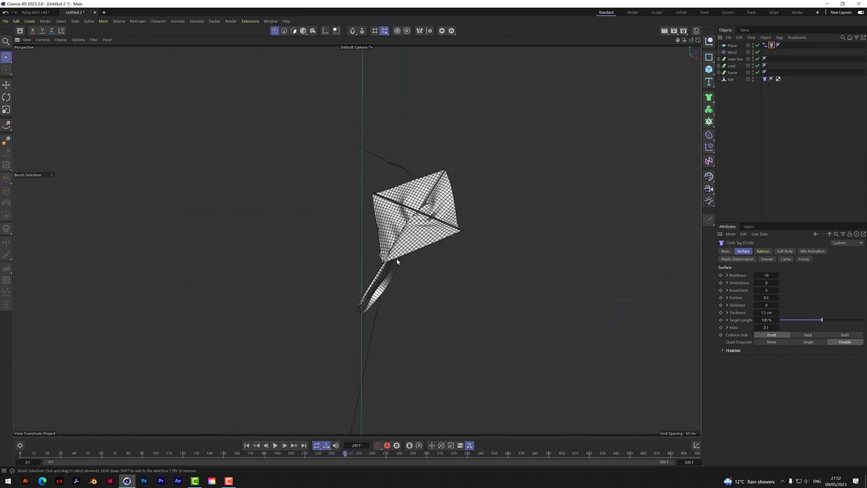
Rerun the simulation from the first frame, stop it at frame 80, and examine the kite and tail from another side
click(247, 446)
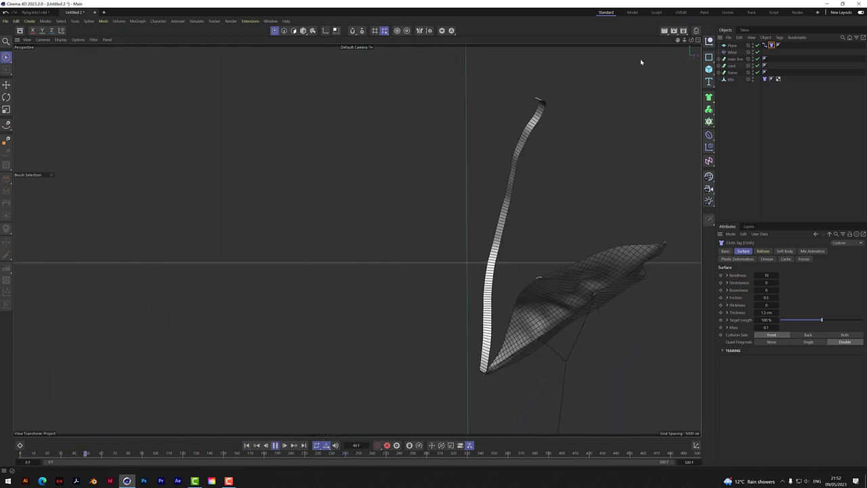
drag(678, 40, 655, 40)
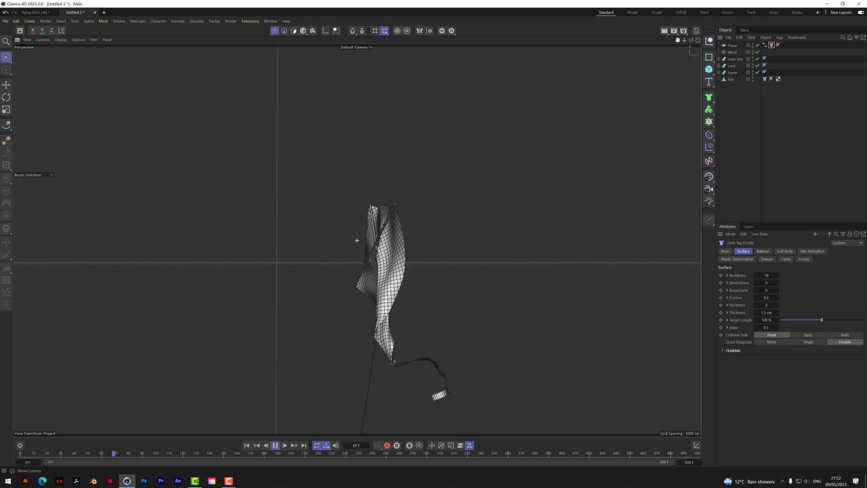
click(275, 446)
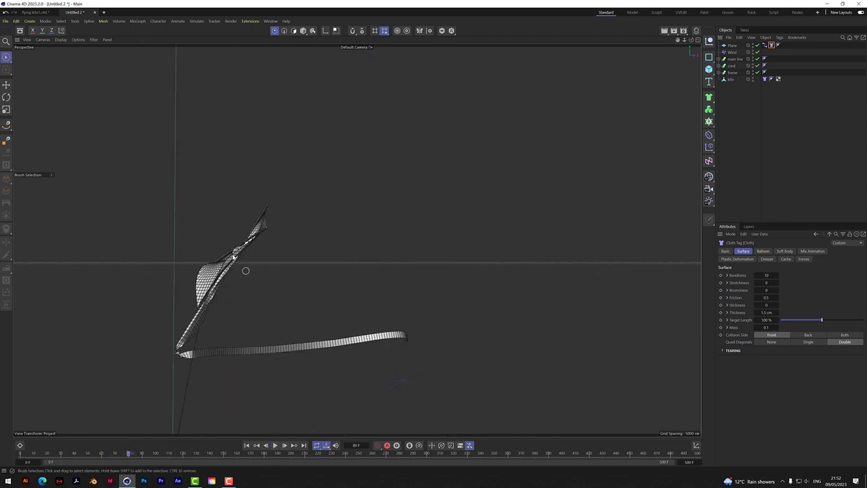
drag(691, 39, 356, 239)
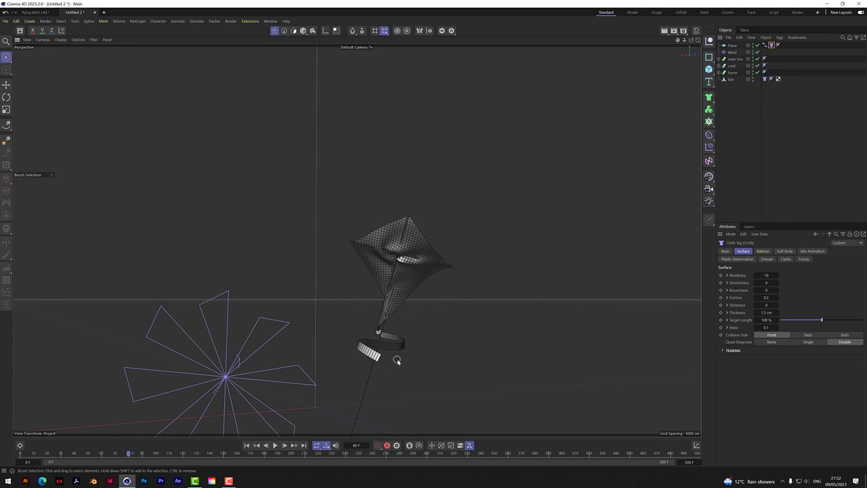